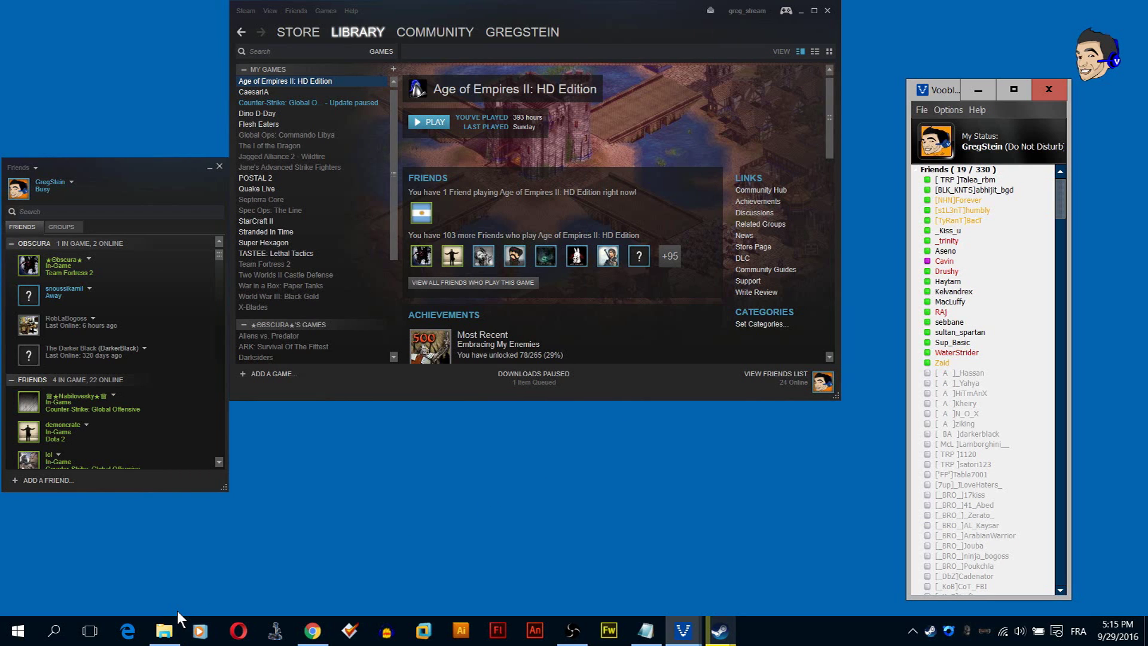
- Open the Downloads folder and view the AoE II HD Compatibility Patch download page at aoccs.net
{"action": "mouse_move", "coordinate": [172, 618]}
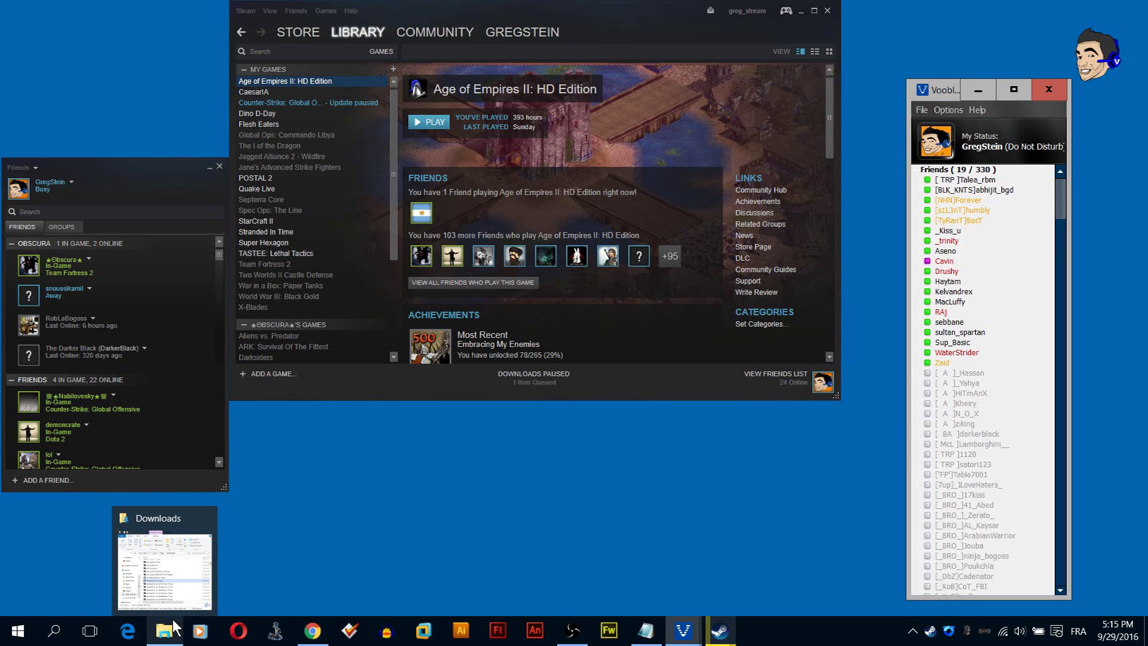
{"action": "left_click", "coordinate": [172, 596]}
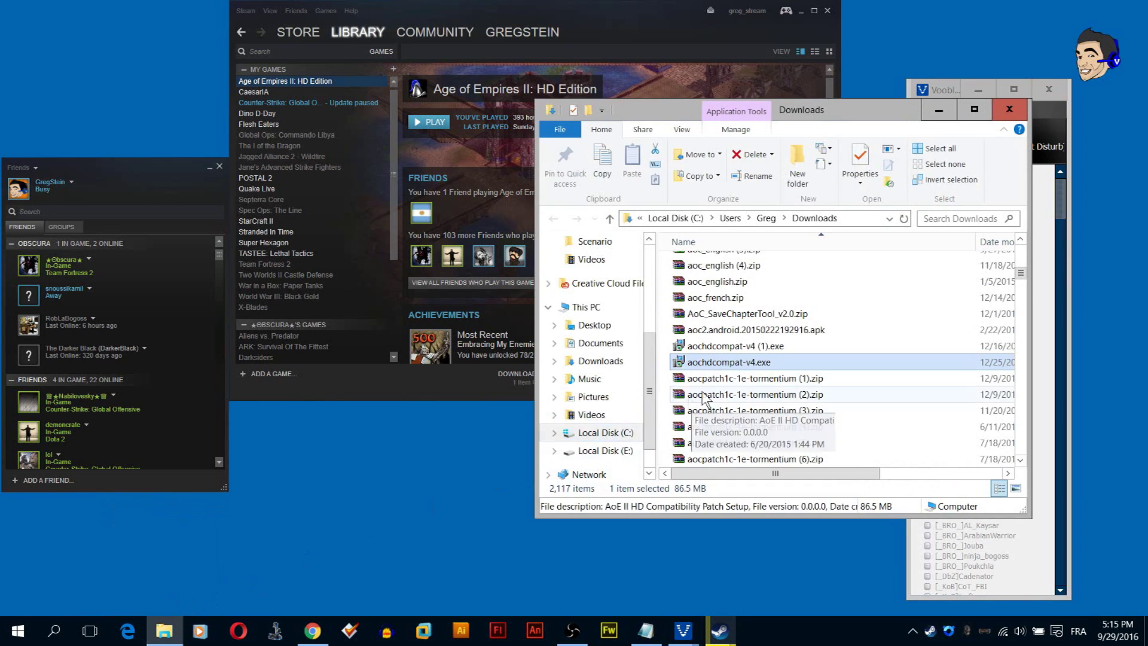
{"action": "left_click", "coordinate": [312, 630]}
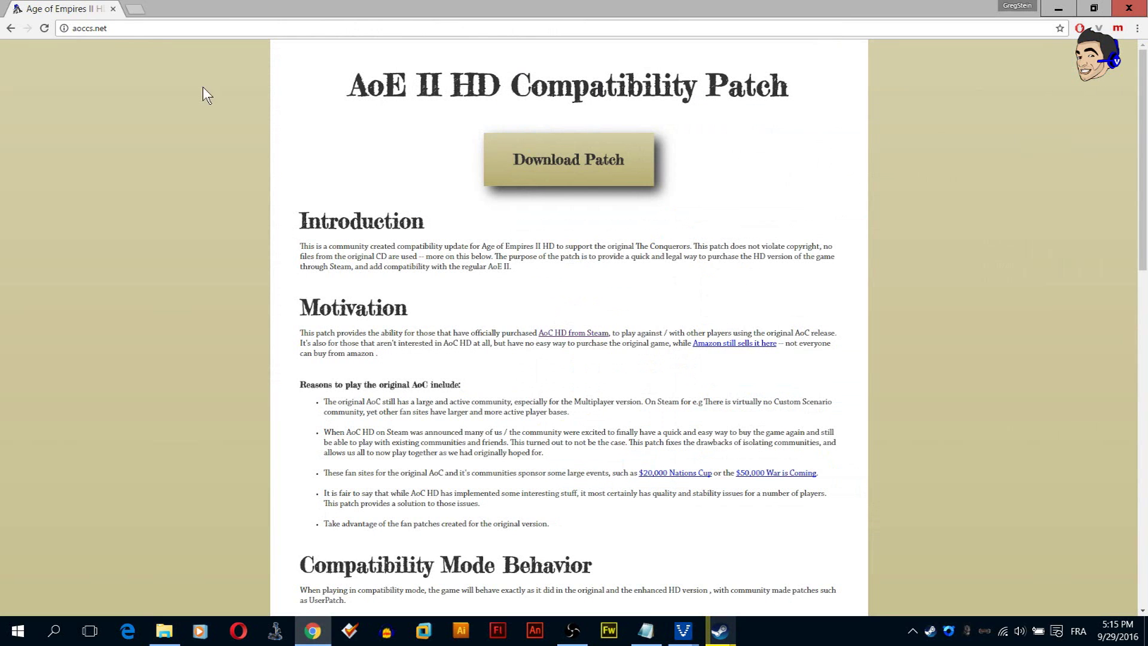
{"action": "left_click", "coordinate": [110, 24]}
{"action": "left_click", "coordinate": [1058, 9]}
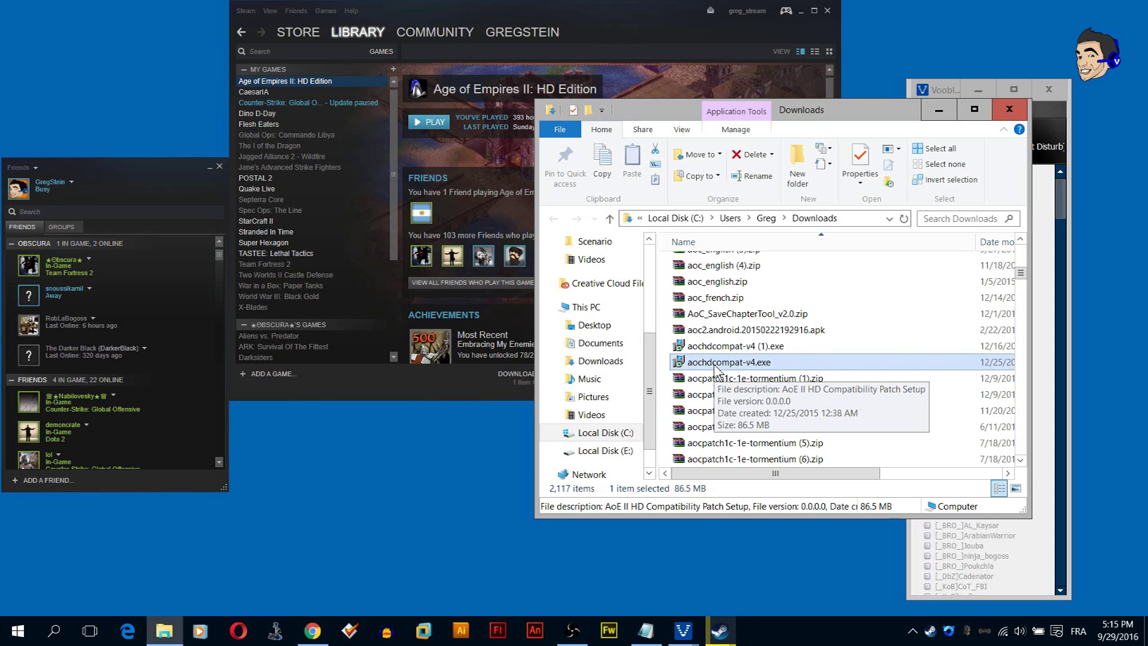
- Run aochdcompat-v4.exe from the Downloads folder and advance its setup wizard to the destination folder
{"action": "double_click", "coordinate": [715, 367]}
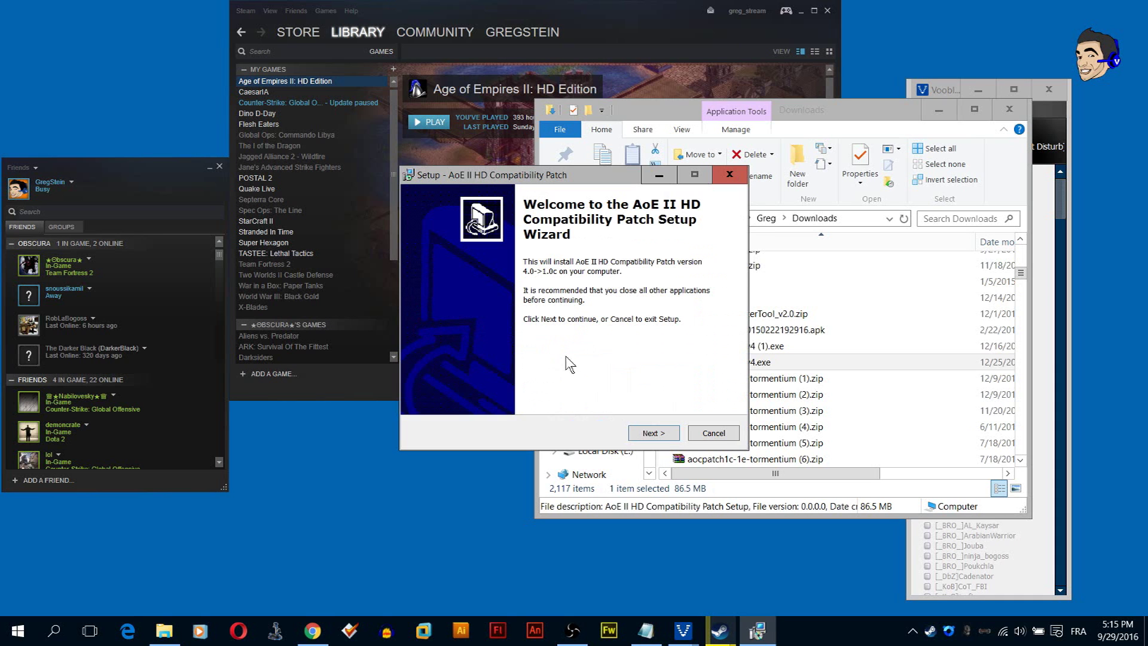
{"action": "left_click", "coordinate": [651, 431]}
{"action": "mouse_move", "coordinate": [642, 291]}
{"action": "left_mouse_down"}
{"action": "mouse_move", "coordinate": [470, 291]}
{"action": "mouse_move", "coordinate": [625, 291]}
{"action": "left_mouse_up"}
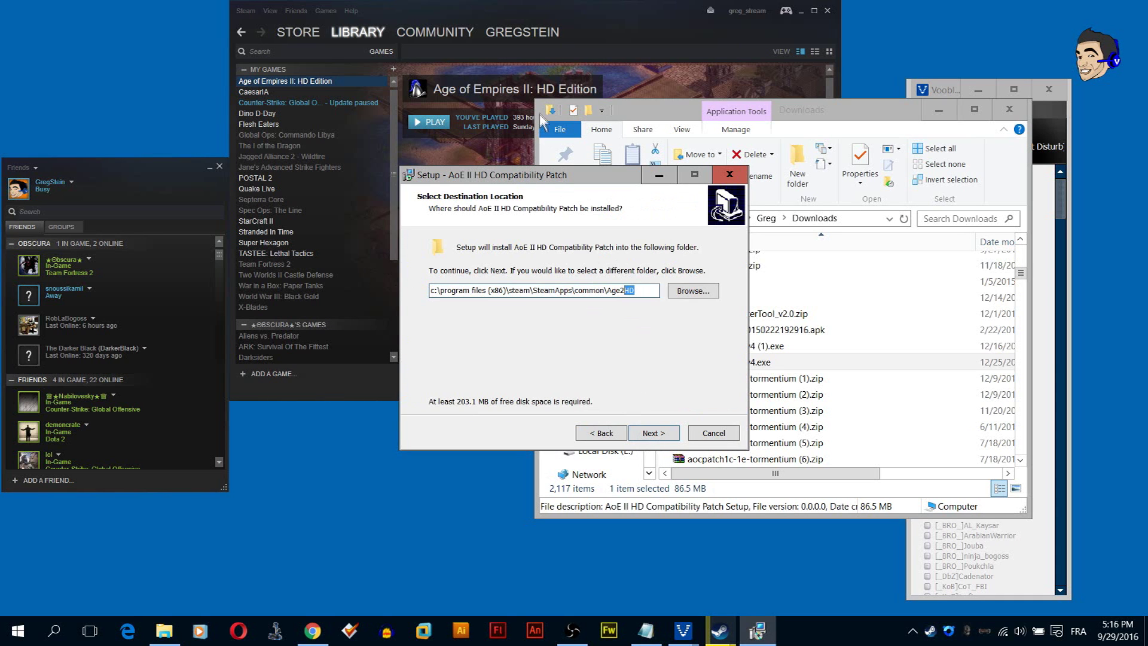
- In Steam, browse the local files of Age of Empires II: HD Edition and select the folder's full path
{"action": "right_click", "coordinate": [314, 83]}
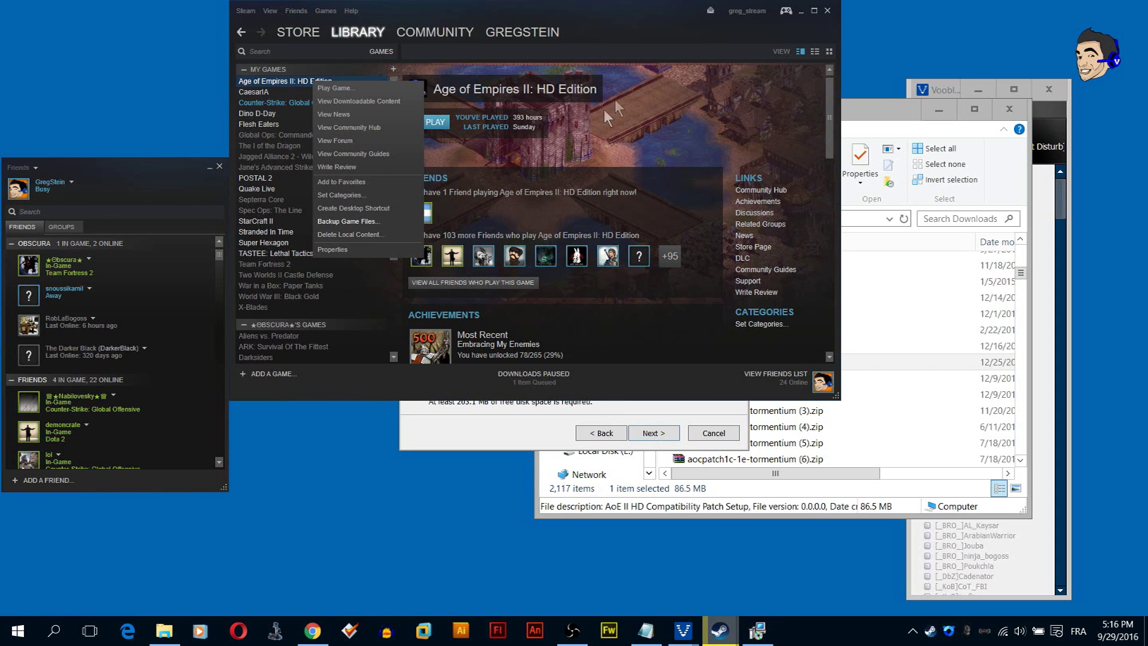
{"action": "mouse_move", "coordinate": [360, 30]}
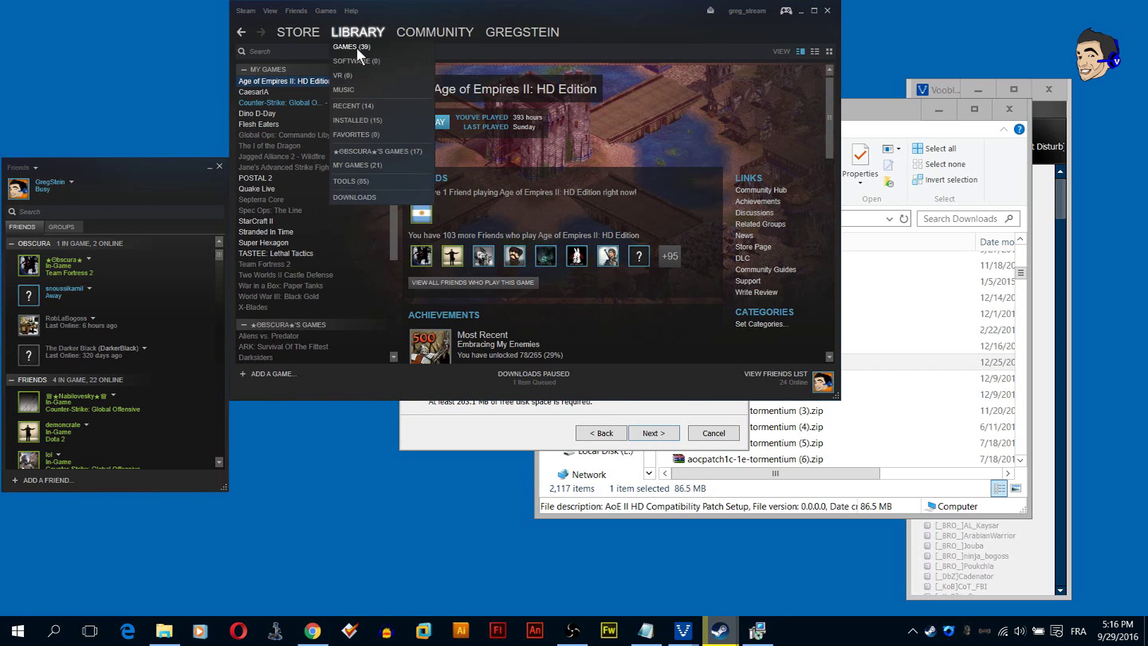
{"action": "right_click", "coordinate": [326, 82]}
{"action": "left_click", "coordinate": [364, 238]}
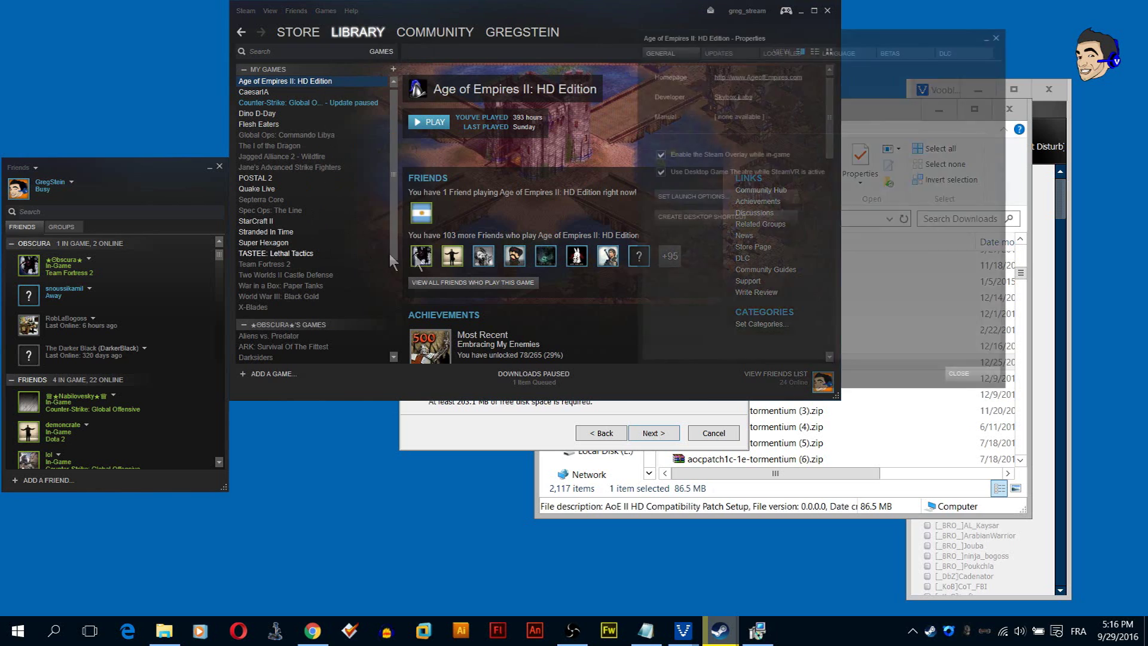
{"action": "left_click", "coordinate": [776, 54]}
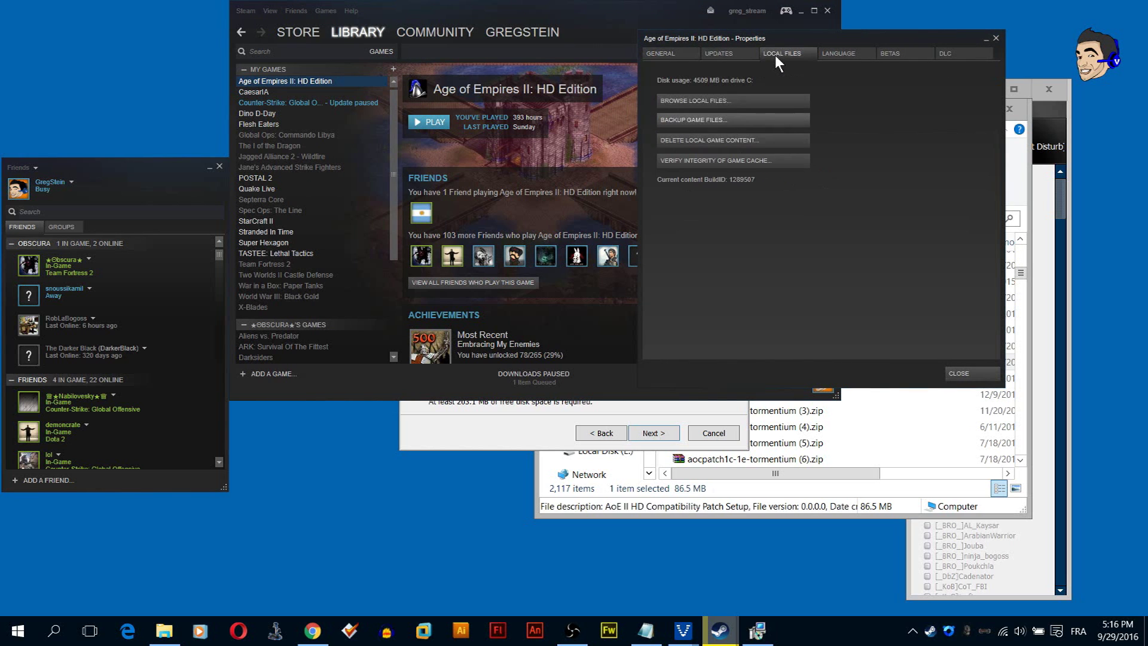
{"action": "left_click", "coordinate": [704, 102]}
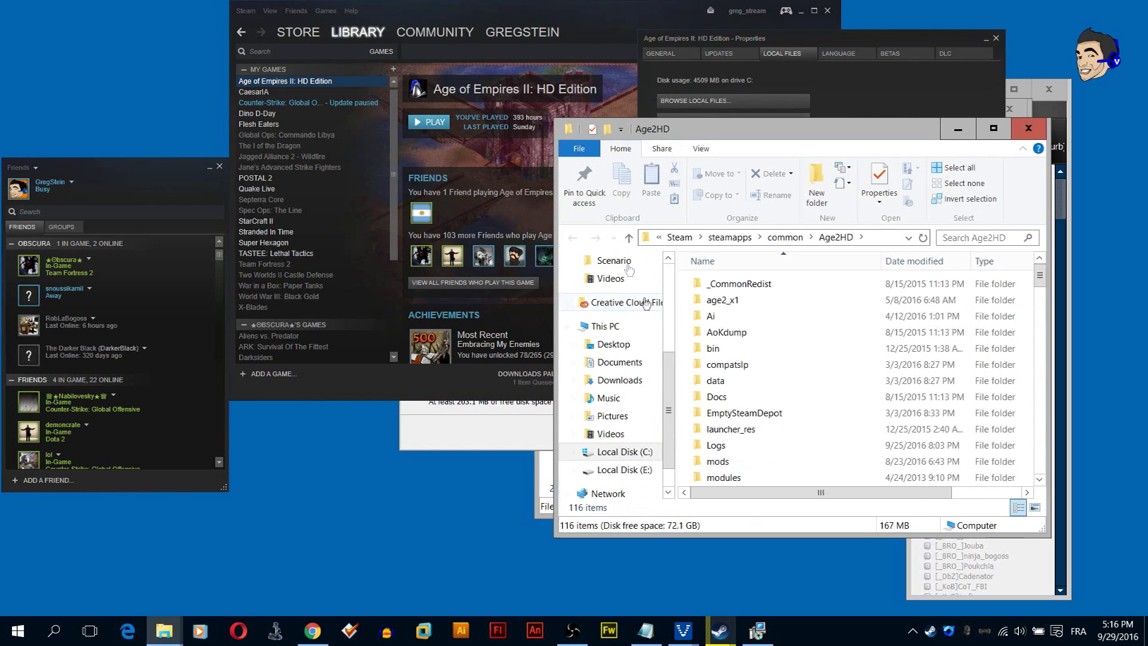
{"action": "left_click", "coordinate": [874, 237]}
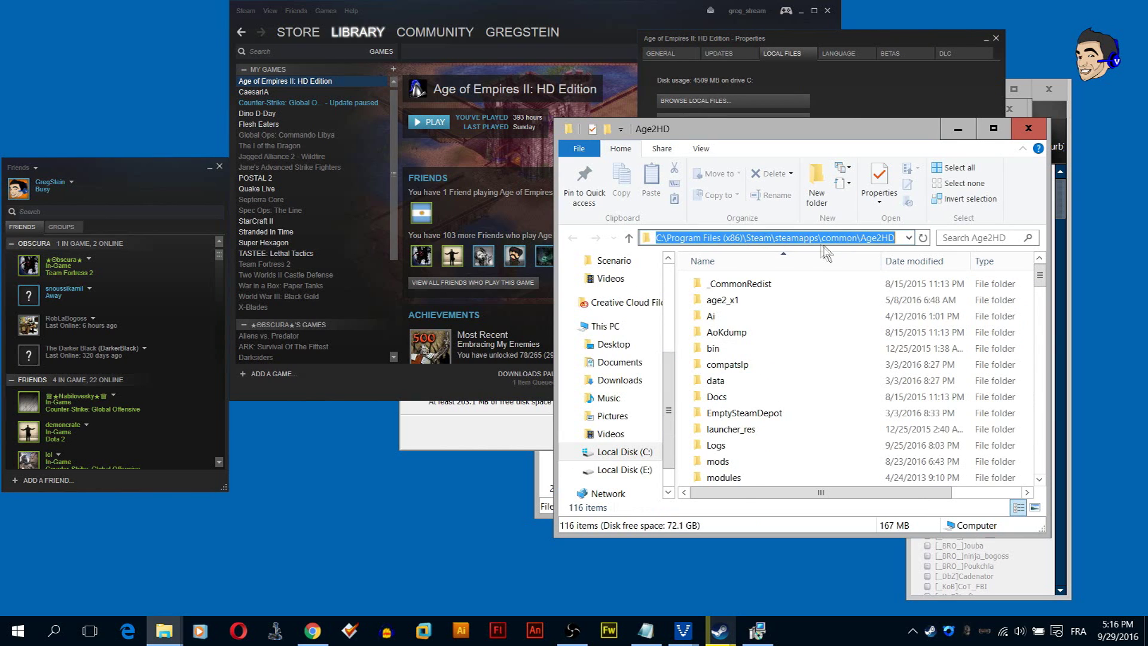
- Cancel the compatibility patch setup and put away the Age2HD folder and game properties windows
{"action": "left_click", "coordinate": [757, 630]}
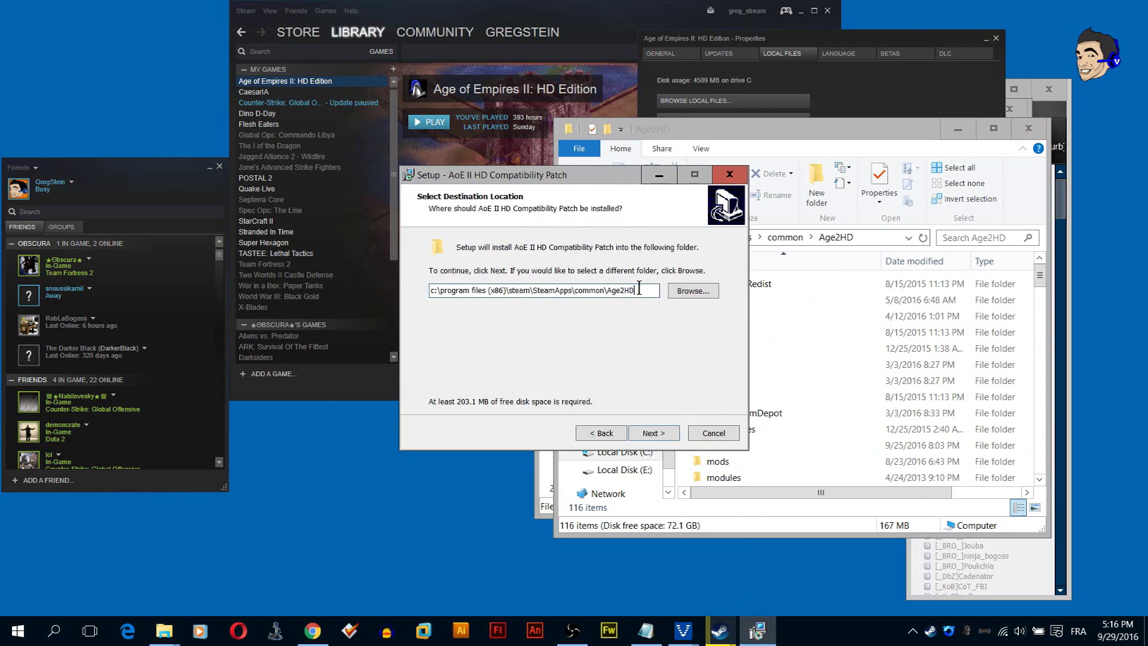
{"action": "left_click_drag", "start_coordinate": [638, 288], "coordinate": [431, 290]}
{"action": "left_click", "coordinate": [707, 435]}
{"action": "left_click", "coordinate": [634, 394]}
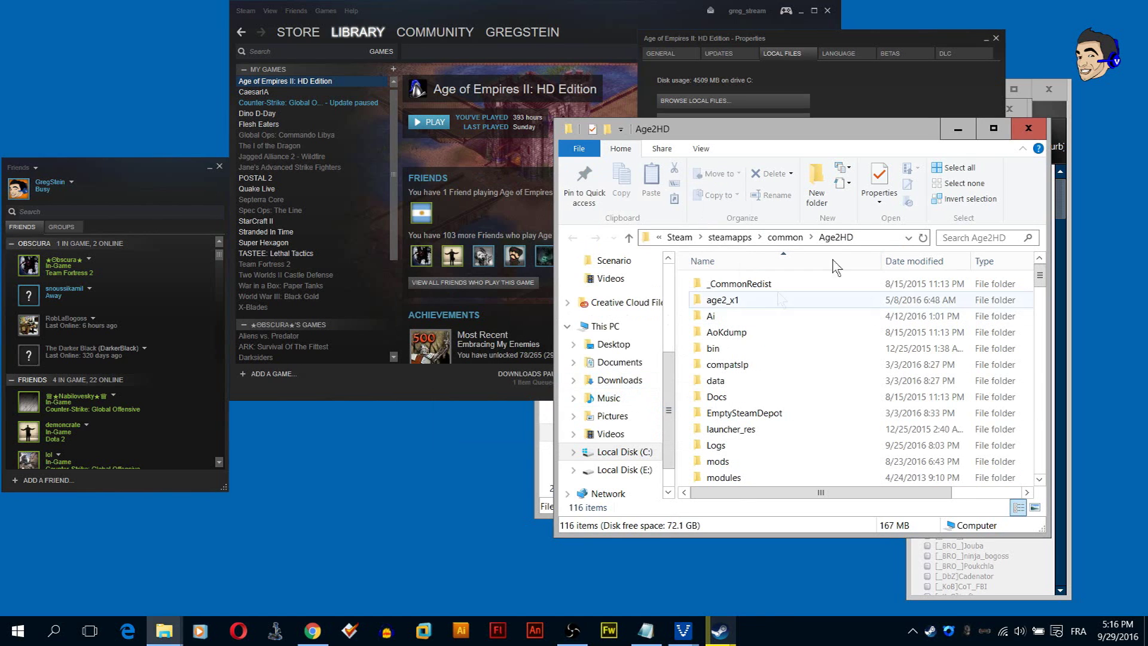
{"action": "left_click", "coordinate": [958, 129]}
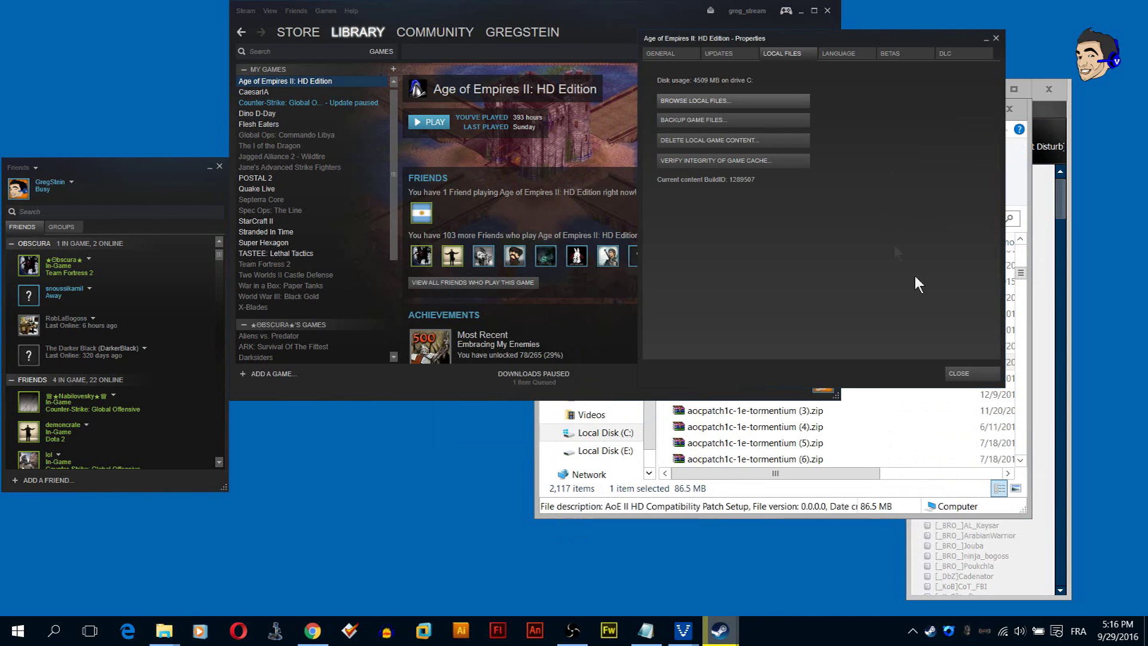
{"action": "left_click", "coordinate": [956, 374]}
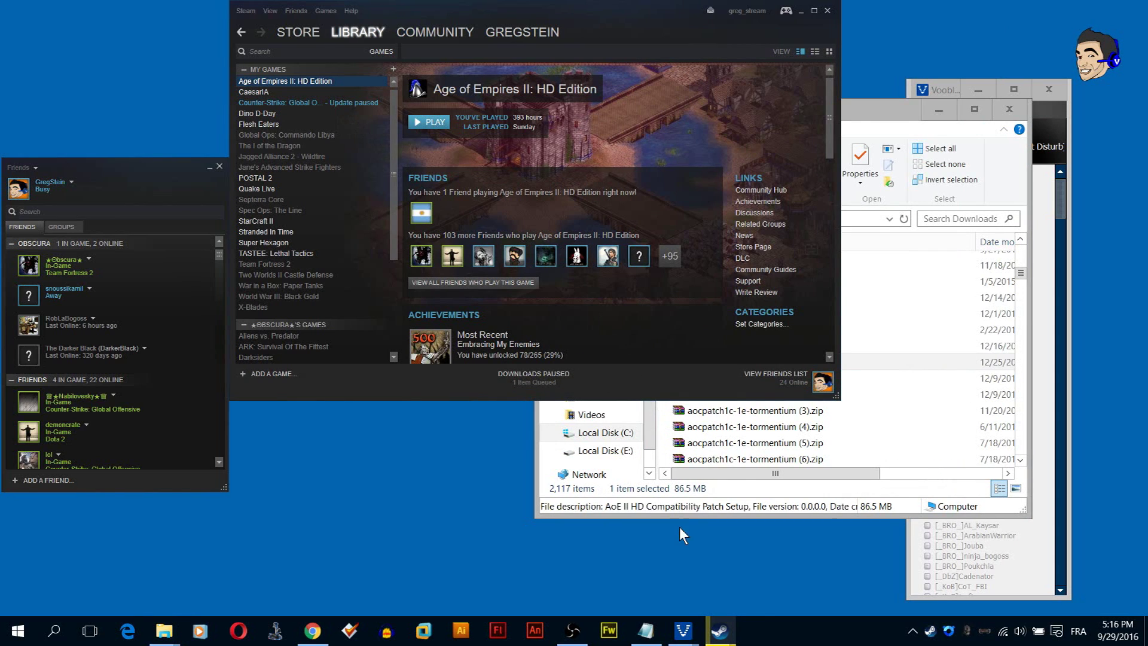
- Close Voobly's RM/DM - Medieval Siege, Help Room and Staff Chat windows
{"action": "mouse_move", "coordinate": [683, 630]}
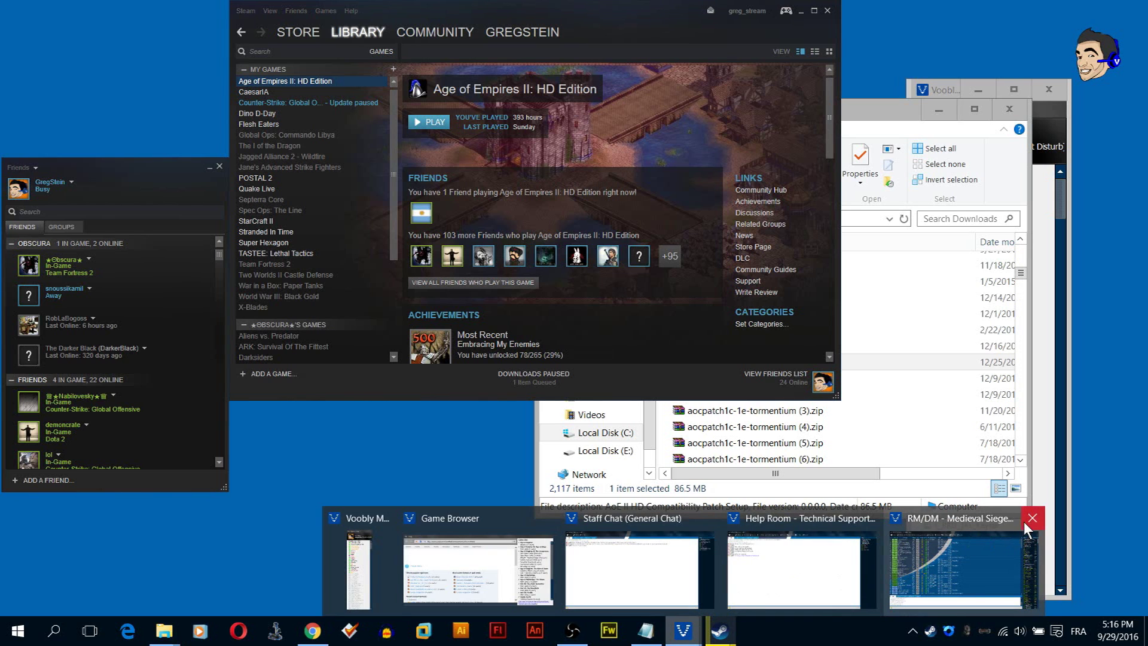
{"action": "left_click", "coordinate": [1029, 520]}
{"action": "left_click", "coordinate": [955, 519]}
{"action": "left_click", "coordinate": [873, 519]}
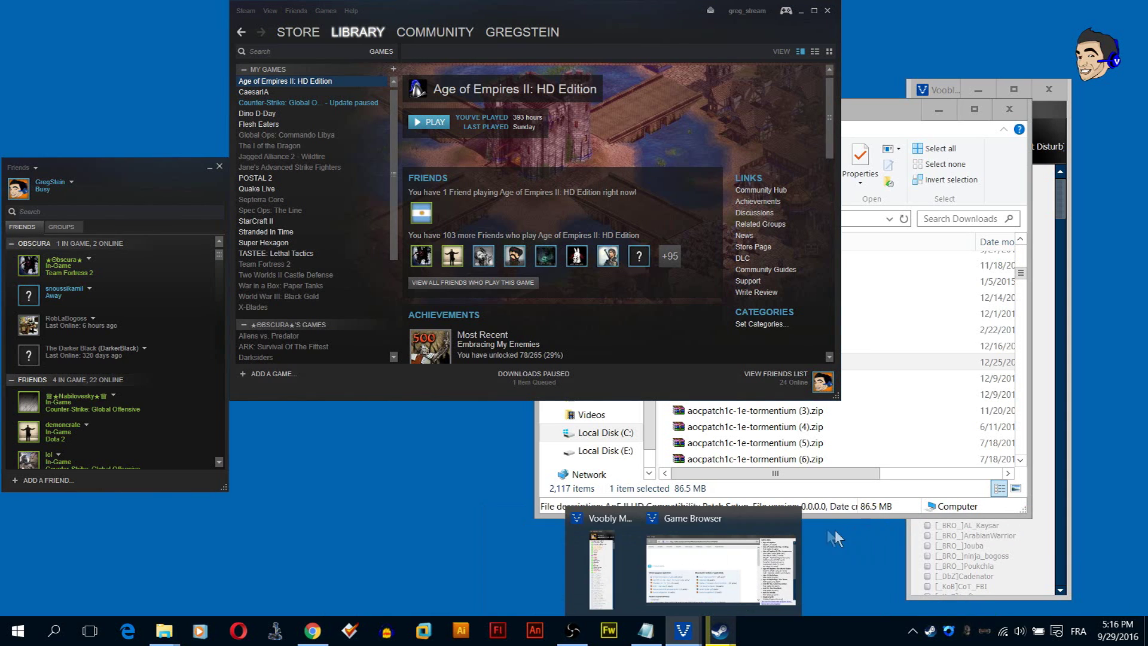
- Bring up Voobly's Game Browser and enter the New Player Lobby under Age of Empires II: The Conquerors
{"action": "left_click", "coordinate": [613, 552]}
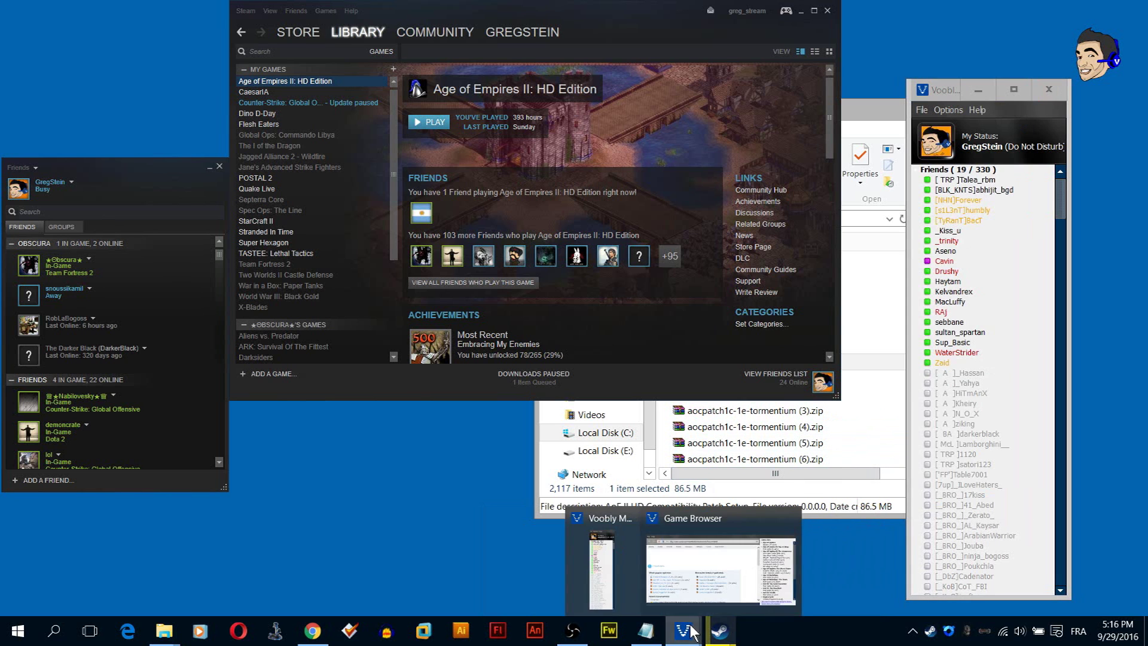
{"action": "left_click", "coordinate": [721, 568]}
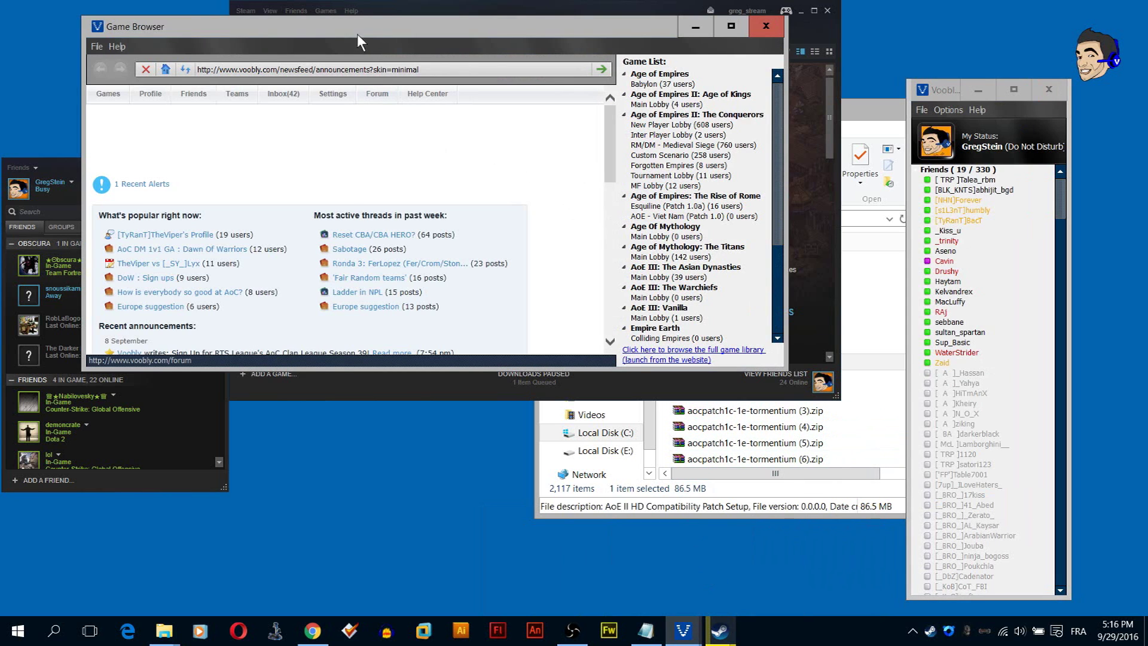
{"action": "left_click_drag", "start_coordinate": [359, 41], "coordinate": [457, 99]}
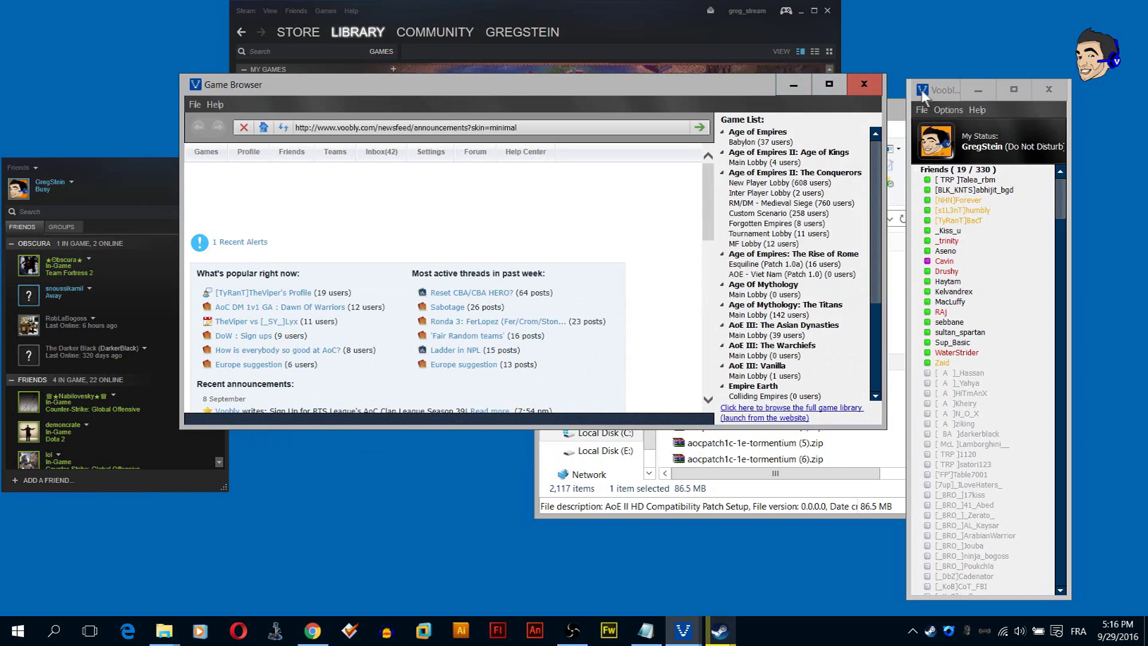
{"action": "left_click", "coordinate": [921, 90]}
{"action": "left_click", "coordinate": [723, 87]}
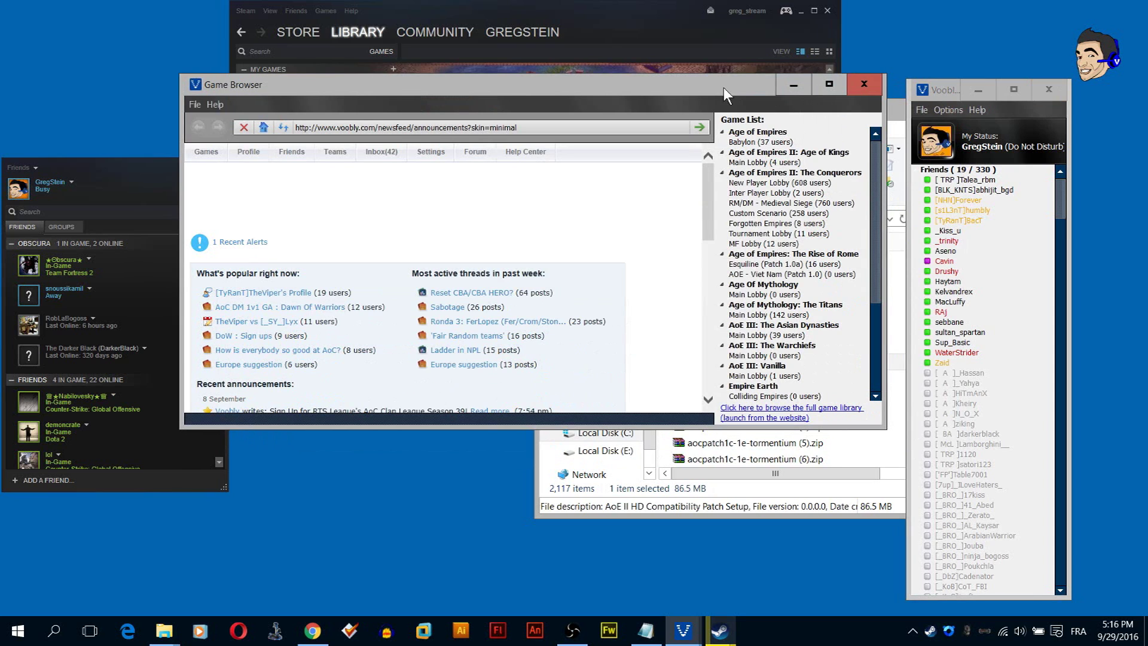
{"action": "double_click", "coordinate": [762, 184]}
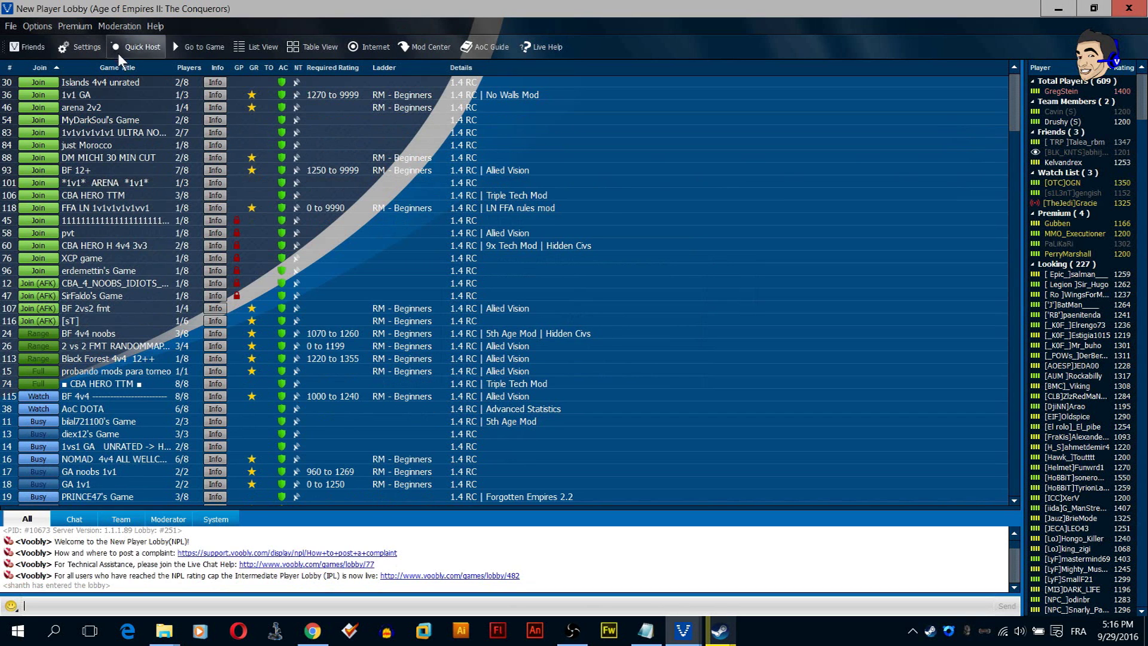
- Run Game Diagnostics from the New Player Lobby and read through its detailed log
{"action": "left_click", "coordinate": [37, 27]}
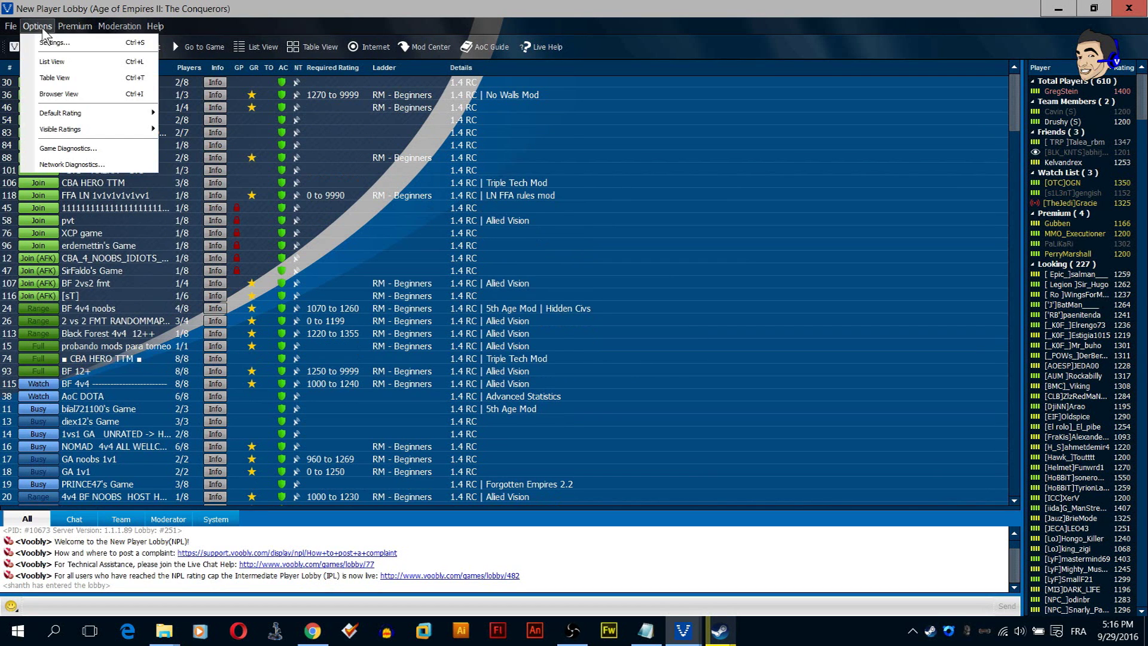
{"action": "left_click", "coordinate": [60, 150]}
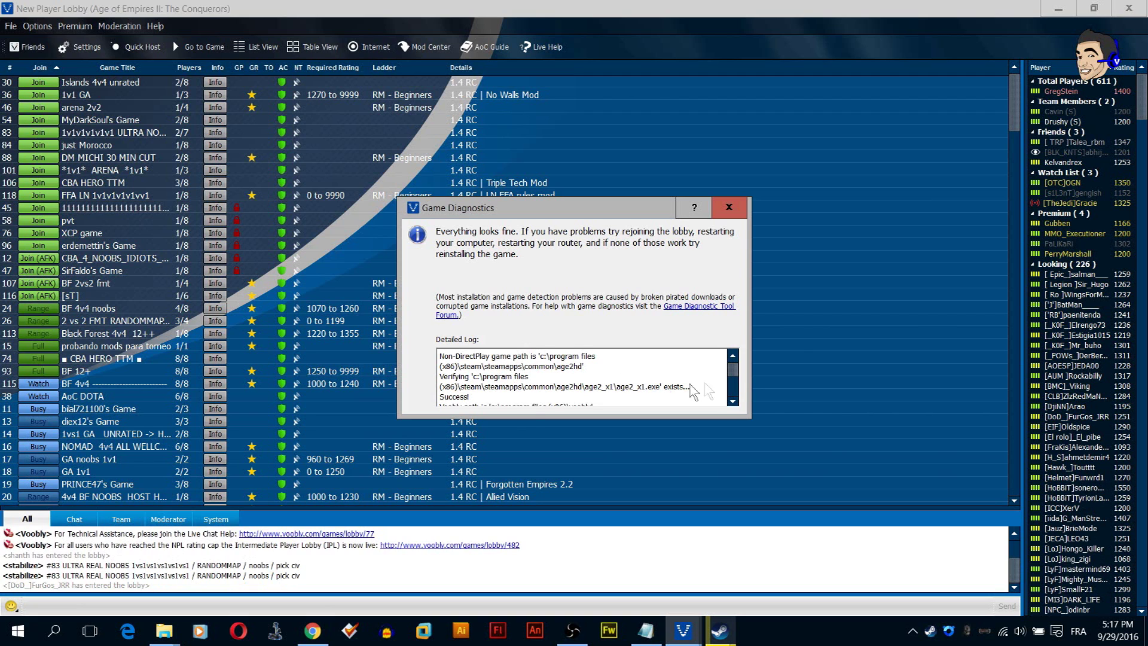
{"action": "left_click_drag", "start_coordinate": [733, 368], "coordinate": [729, 398]}
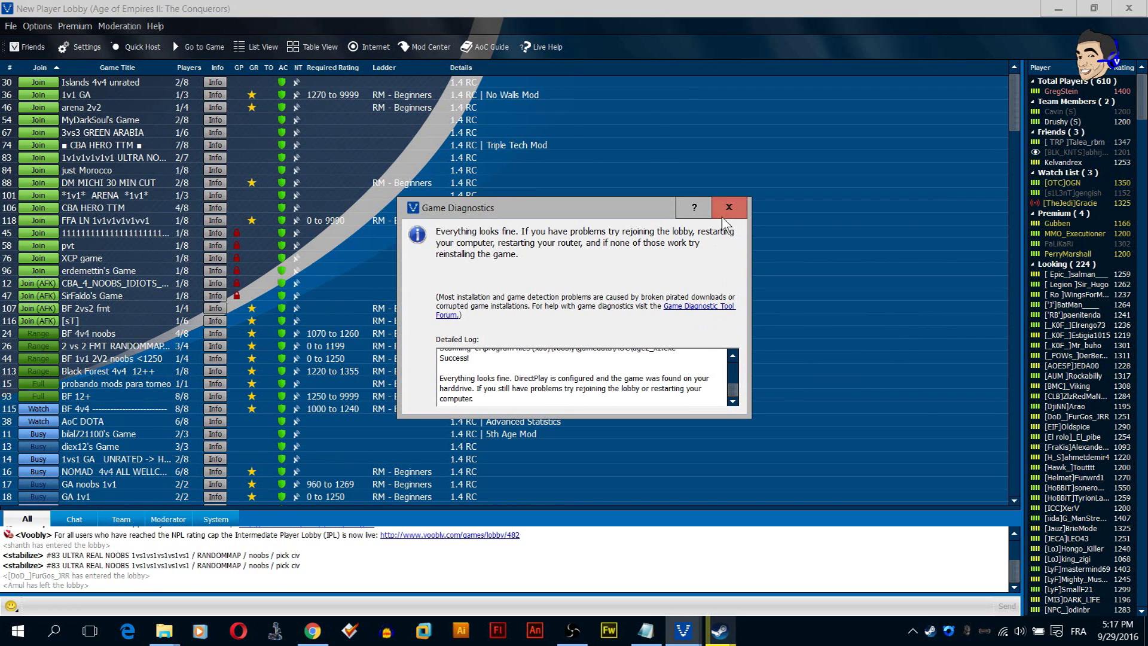
{"action": "left_click", "coordinate": [722, 211]}
- Exit Voobly completely, sign back in with the saved credentials and minimize the Staff Chat window
{"action": "left_click", "coordinate": [912, 630]}
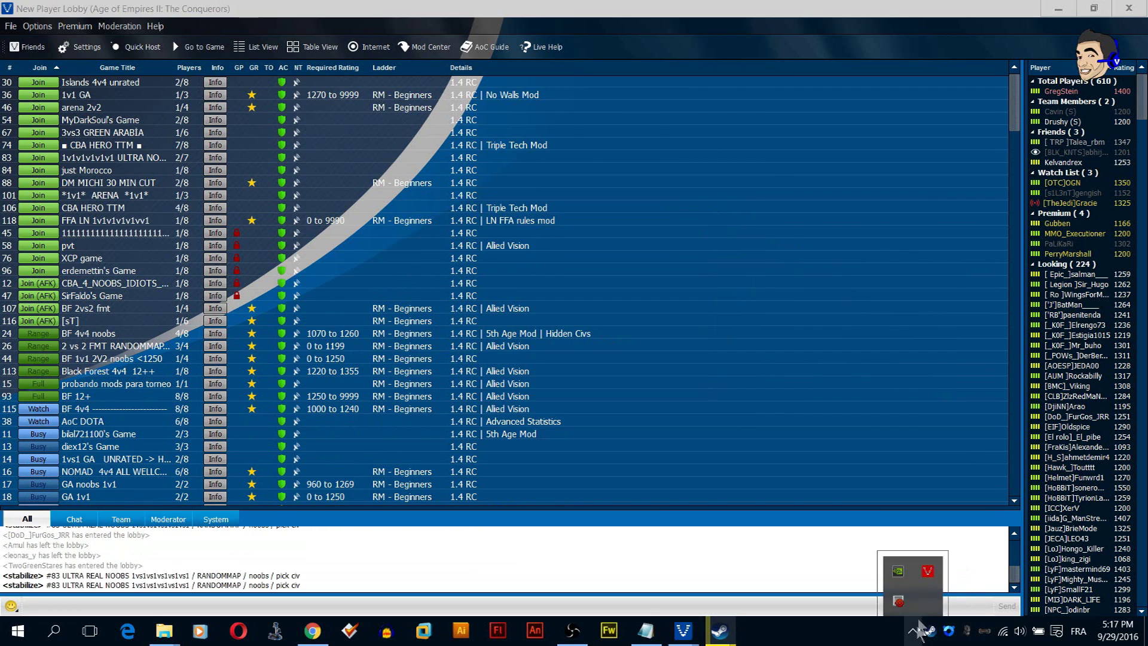
{"action": "right_click", "coordinate": [928, 575]}
{"action": "left_click", "coordinate": [956, 543]}
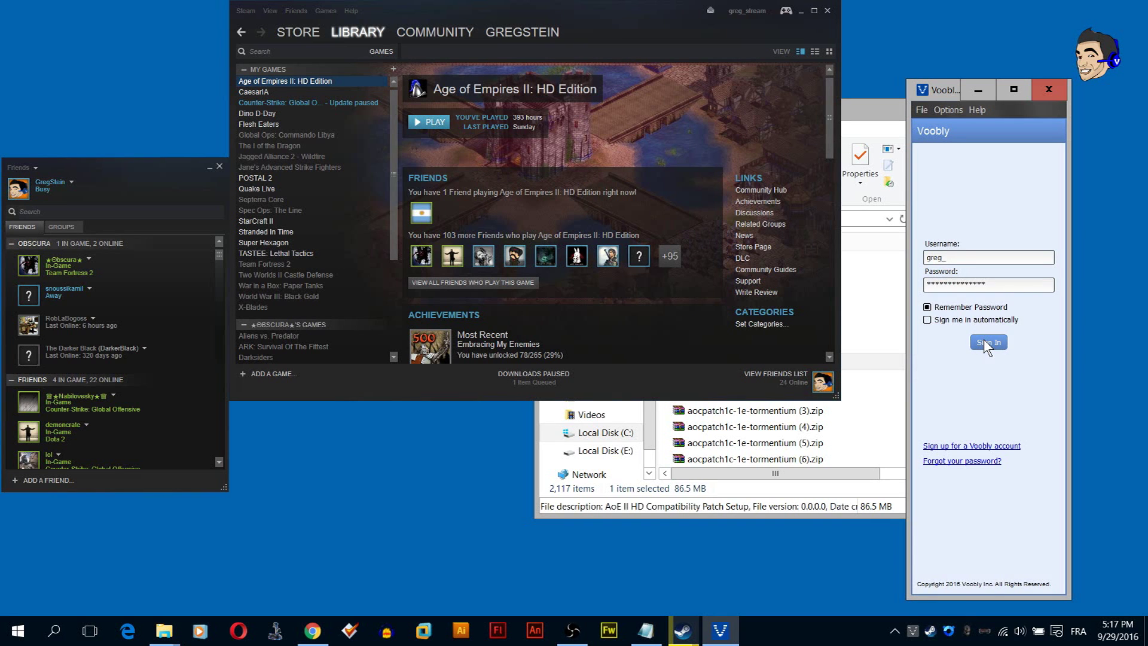
{"action": "left_click", "coordinate": [985, 341]}
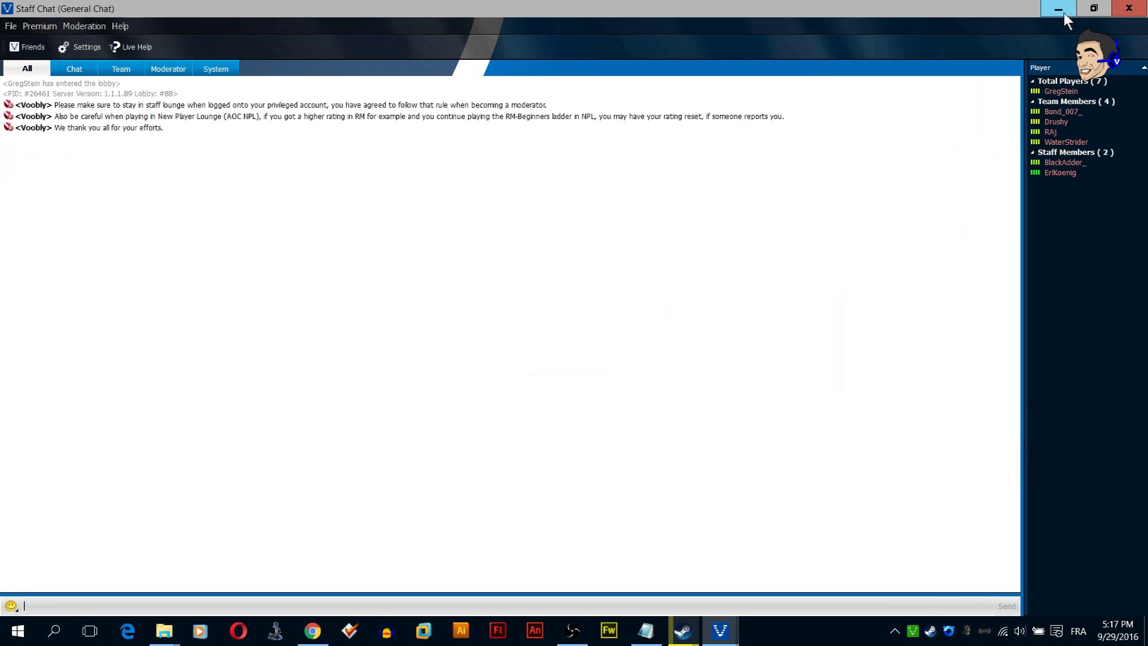
{"action": "left_click", "coordinate": [1064, 13]}
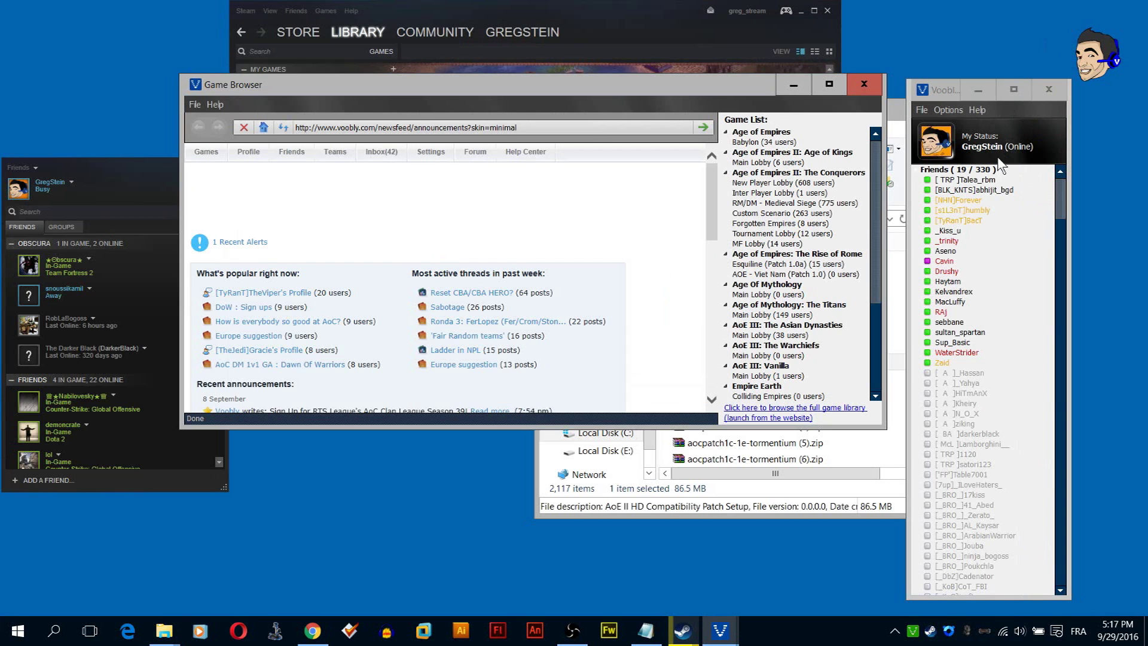
- Set the Voobly account status to Do Not Disturb
{"action": "left_click", "coordinate": [996, 146]}
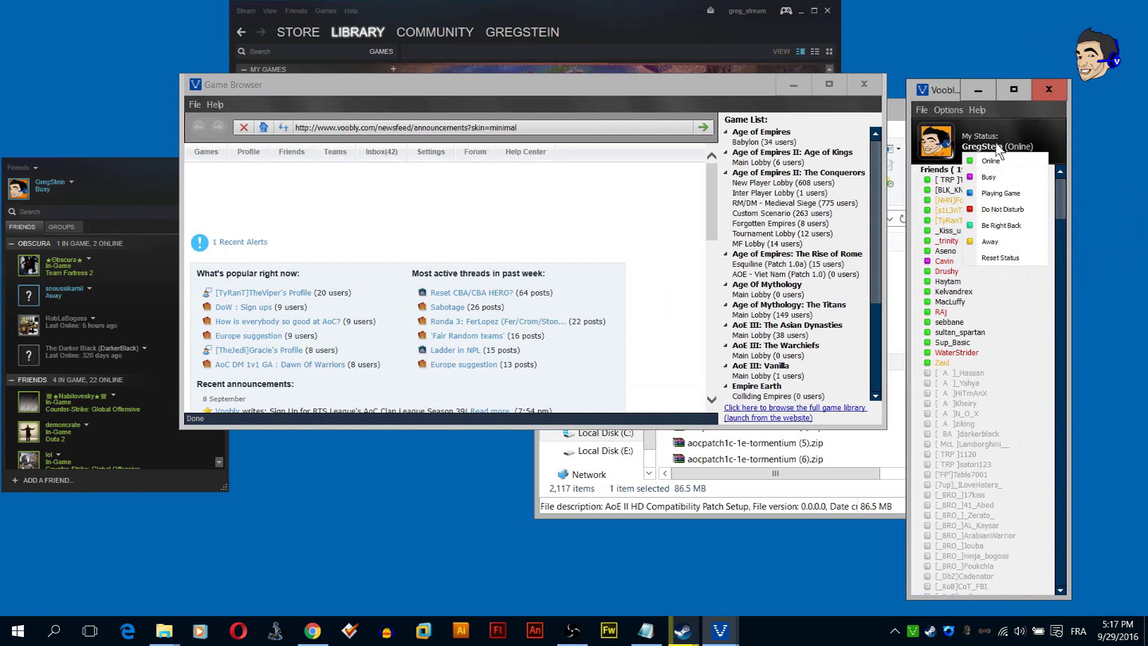
{"action": "left_click", "coordinate": [1002, 209]}
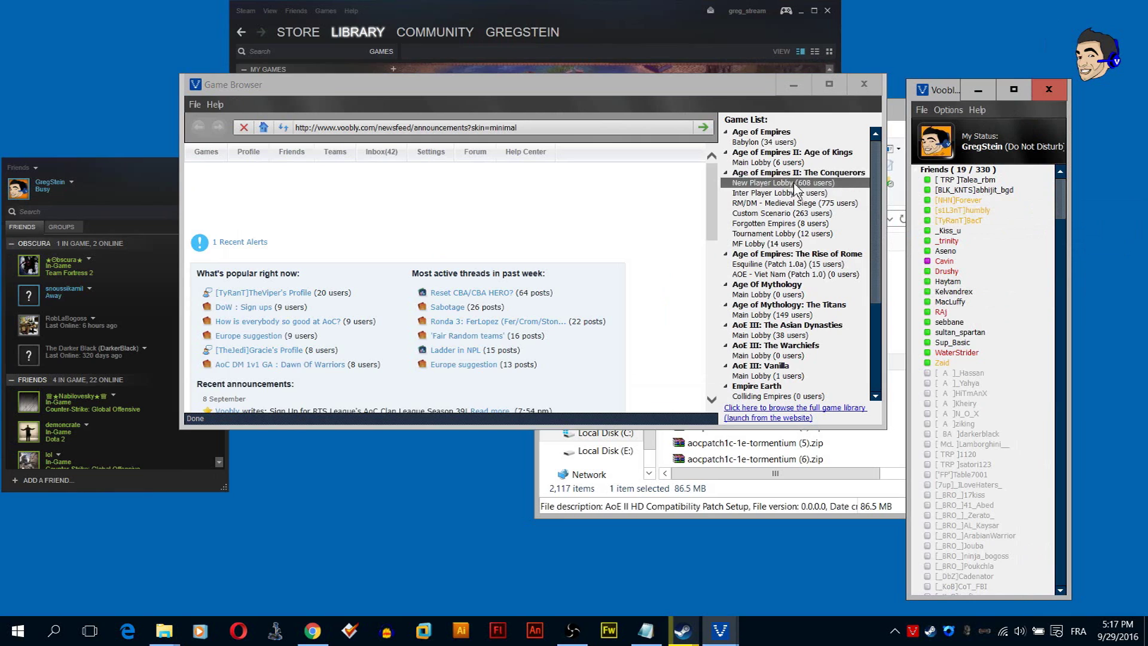
- Re-enter the New Player Lobby and host a game room called "arabia fun game"
{"action": "double_click", "coordinate": [759, 194]}
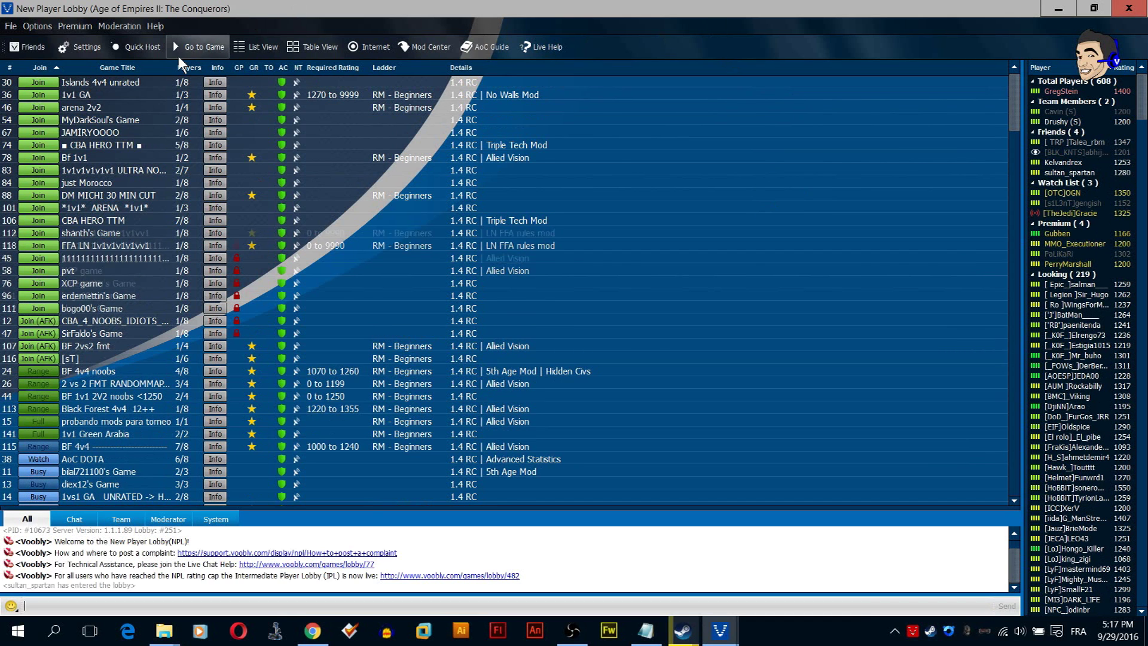
{"action": "left_click", "coordinate": [140, 52]}
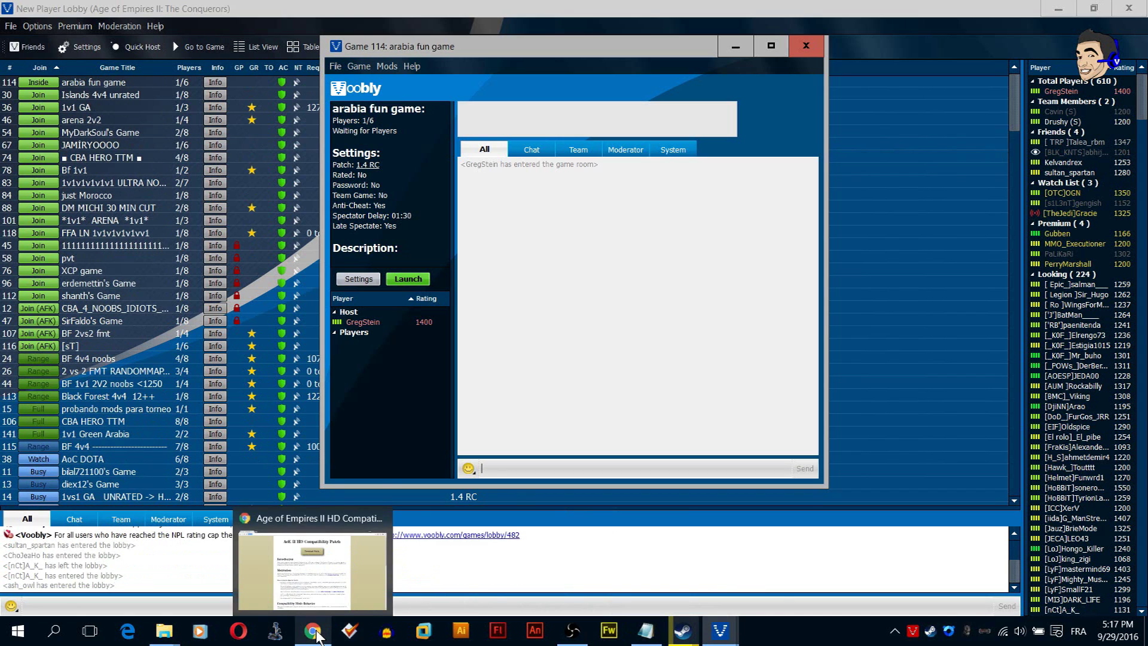
- Switch to Notepad and copy the VGR8.png link listed under Game Room Settings
{"action": "left_click", "coordinate": [646, 630]}
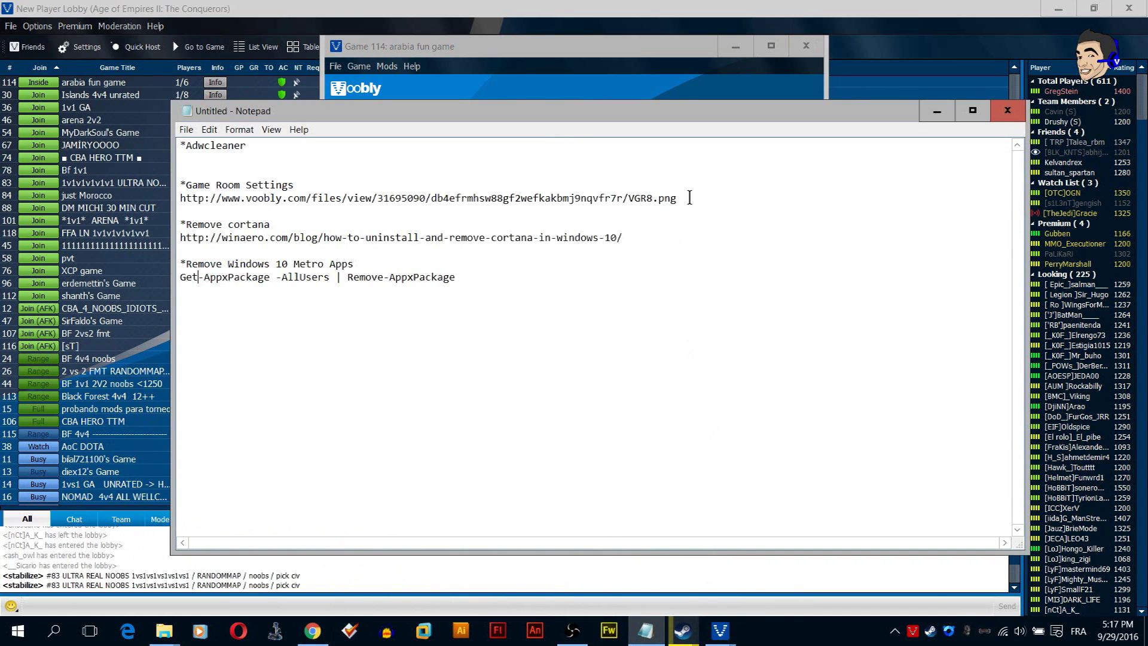
{"action": "left_click_drag", "start_coordinate": [687, 198], "coordinate": [177, 200]}
{"action": "right_click", "coordinate": [210, 199]}
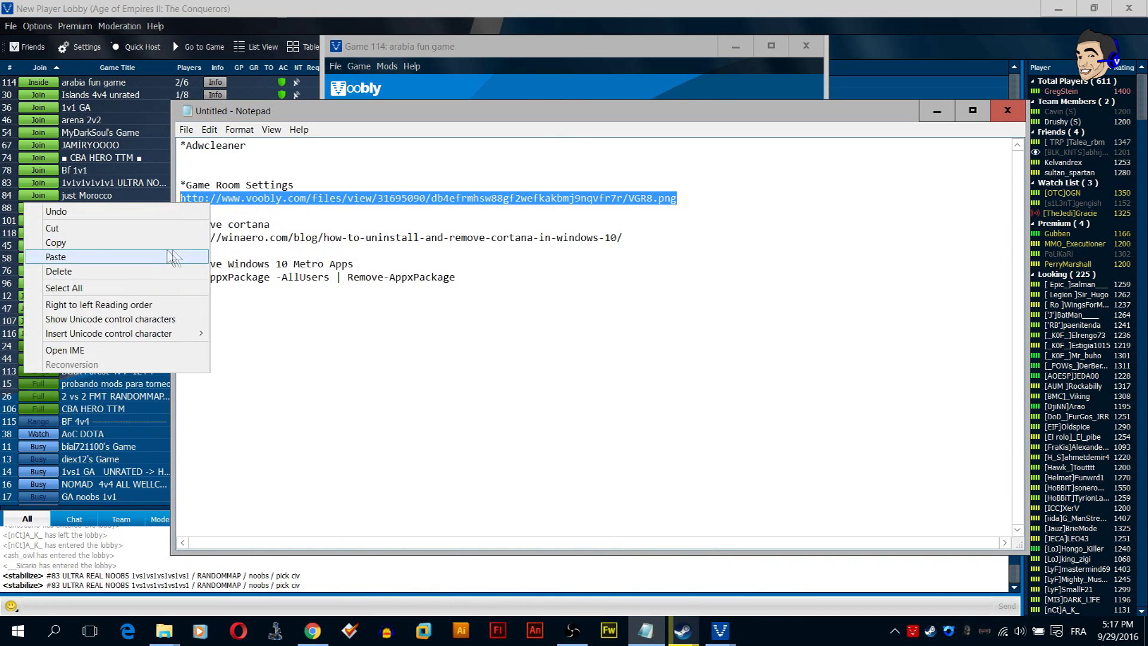
{"action": "left_click", "coordinate": [173, 242]}
- Switch to Chrome and load the copied VGR8.png link in place of the compatibility patch page
{"action": "left_click", "coordinate": [531, 65]}
{"action": "left_click", "coordinate": [312, 631]}
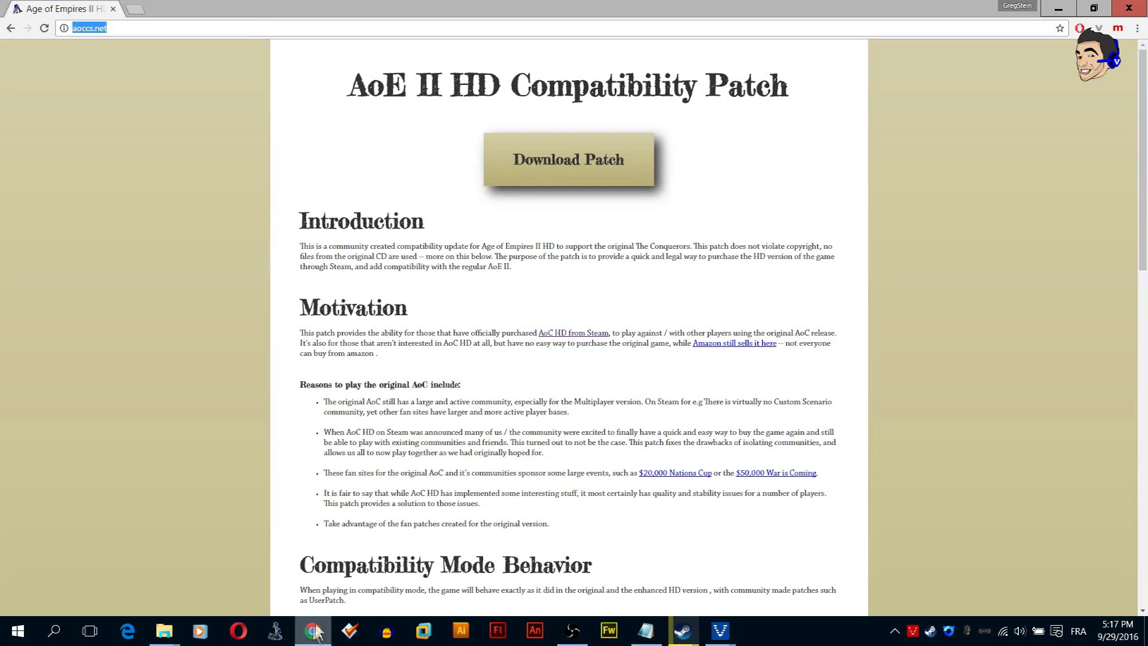
{"action": "left_click", "coordinate": [115, 27]}
{"action": "key", "text": "ctrl+v"}
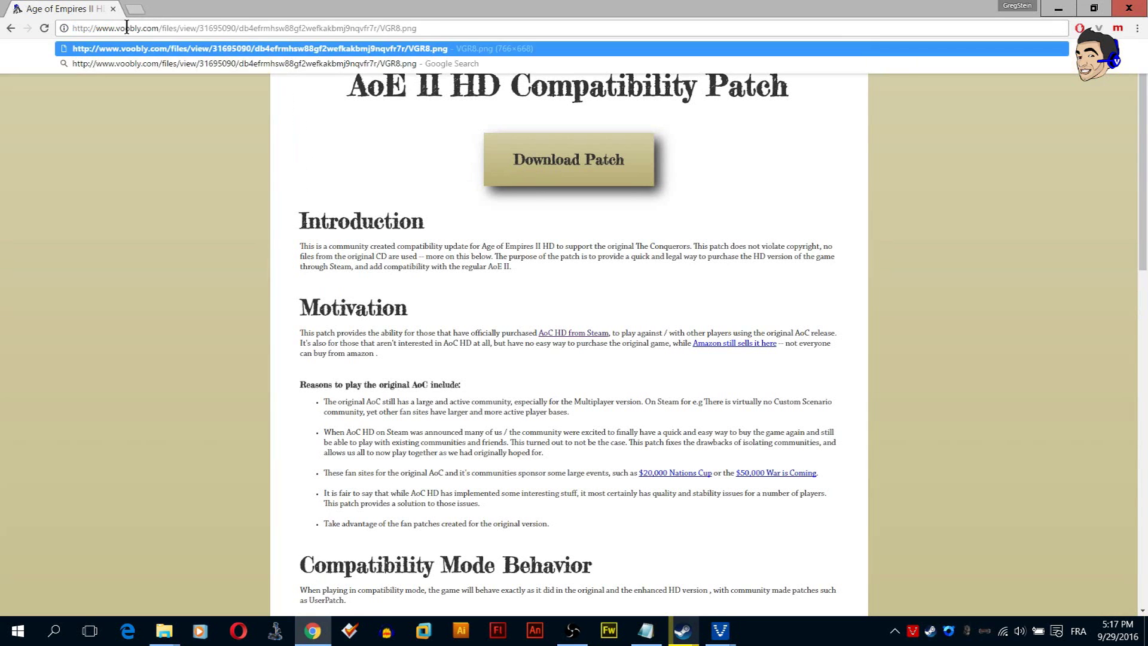
{"action": "key", "text": "Return"}
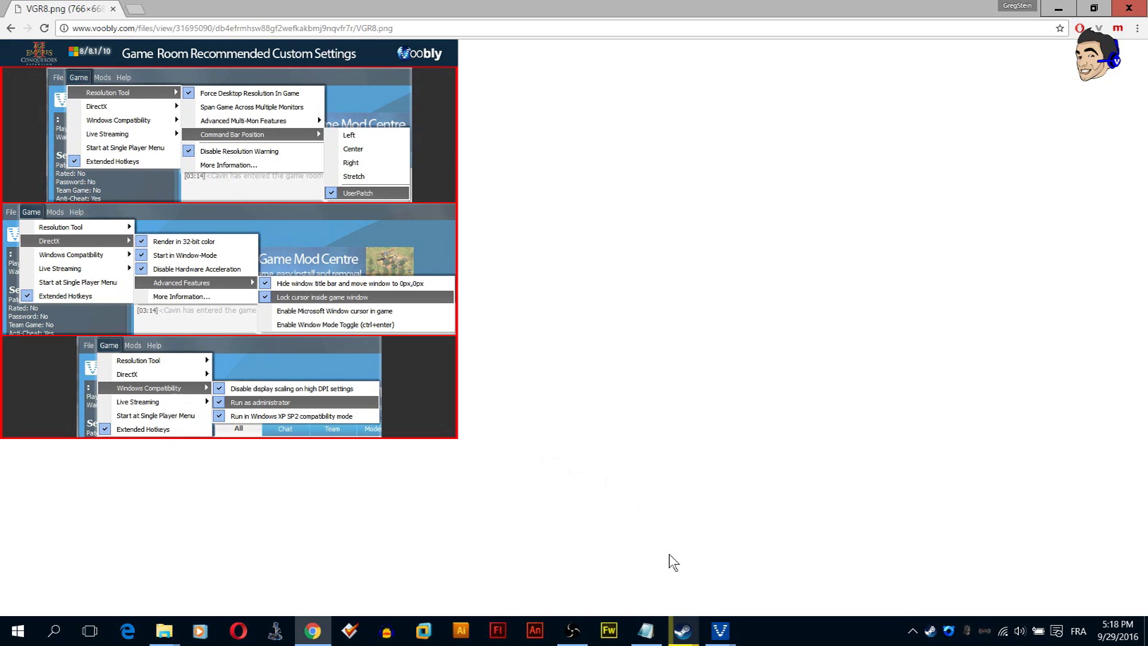
- Return to the "arabia fun game" room in Voobly and enable Disable Resolution Warning in its Resolution Tool options
{"action": "left_click", "coordinate": [714, 630]}
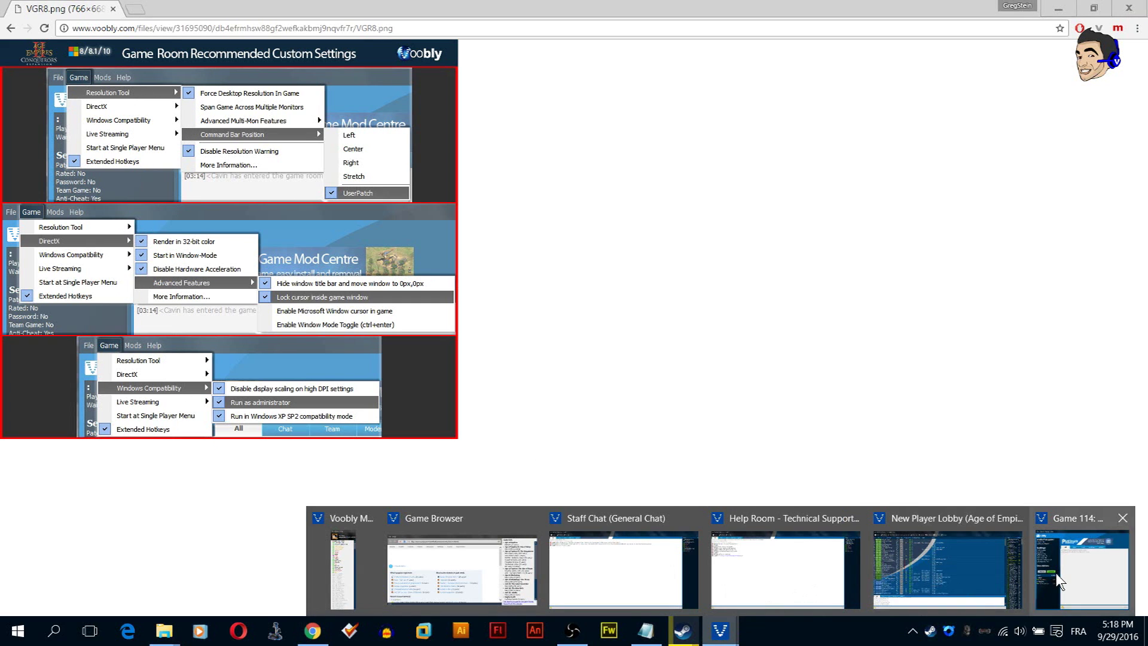
{"action": "left_click", "coordinate": [1058, 575]}
{"action": "left_click", "coordinate": [366, 65]}
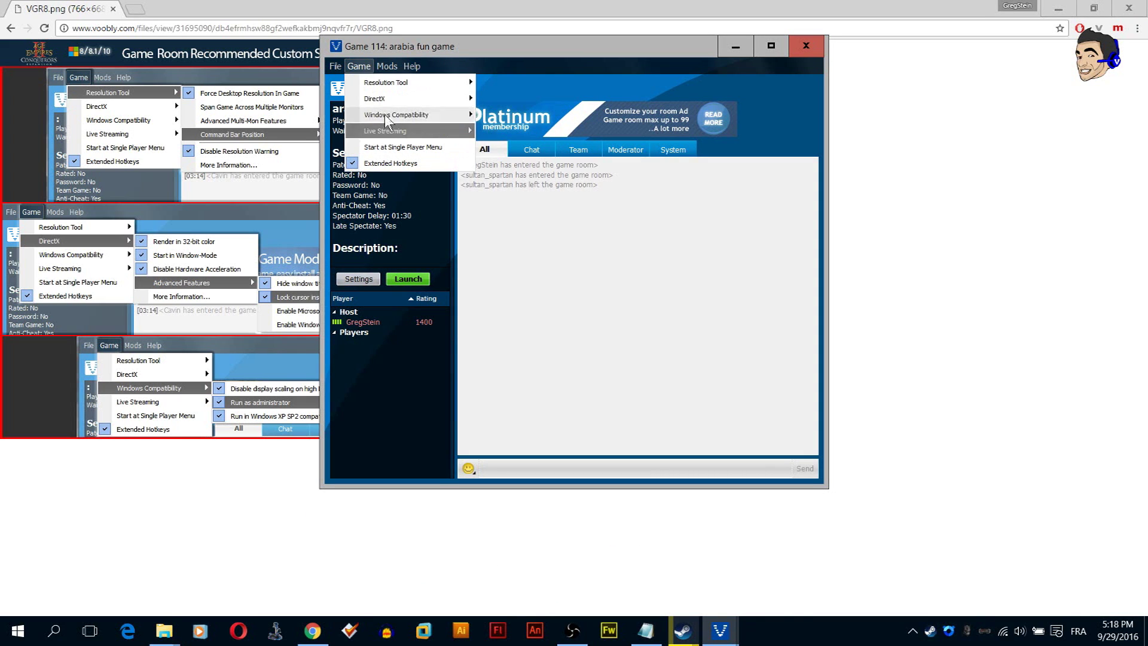
{"action": "left_click", "coordinate": [390, 85]}
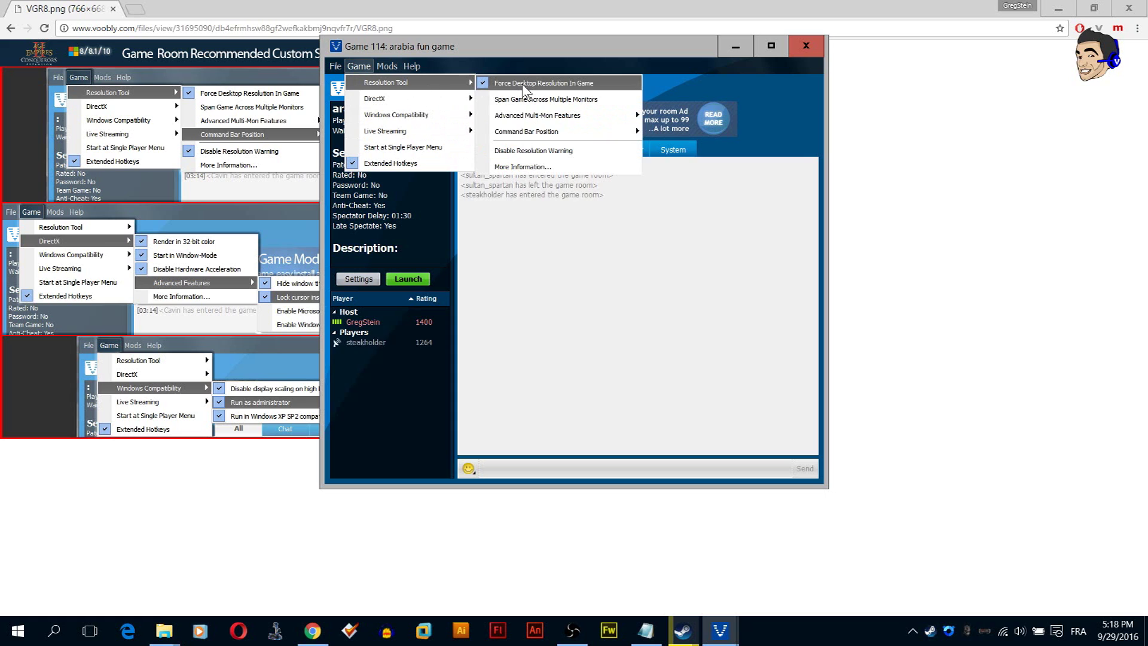
{"action": "left_click", "coordinate": [513, 153]}
- Enable Run in Windows XP SP2 compatibility mode in the game room's Windows Compatibility options
{"action": "left_click", "coordinate": [360, 67]}
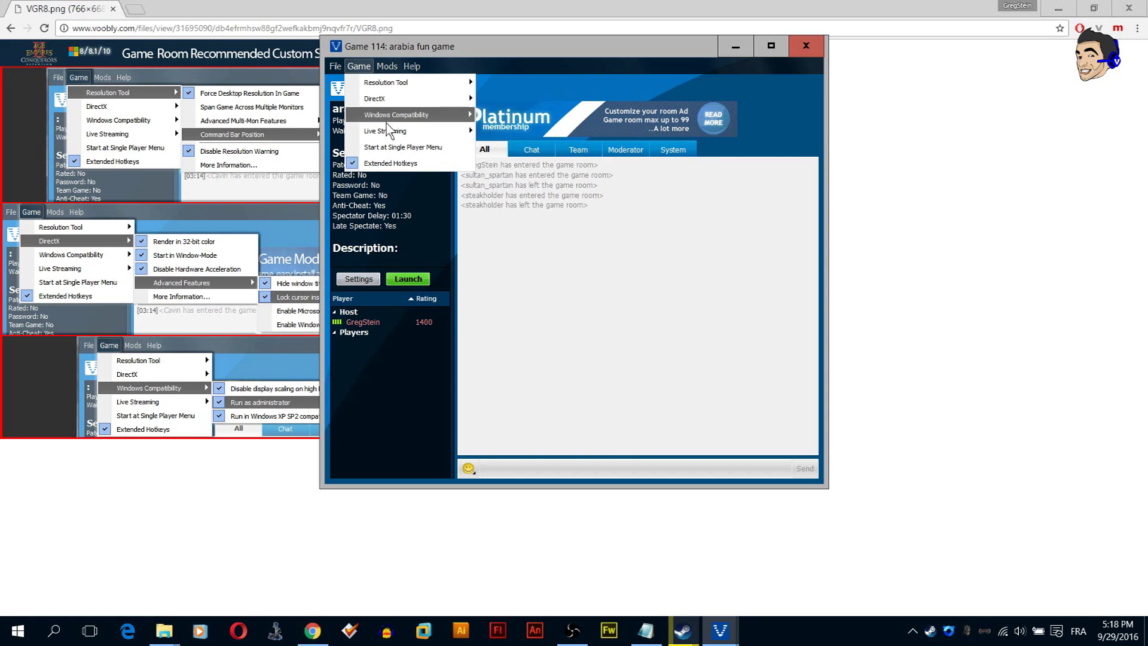
{"action": "mouse_move", "coordinate": [388, 129]}
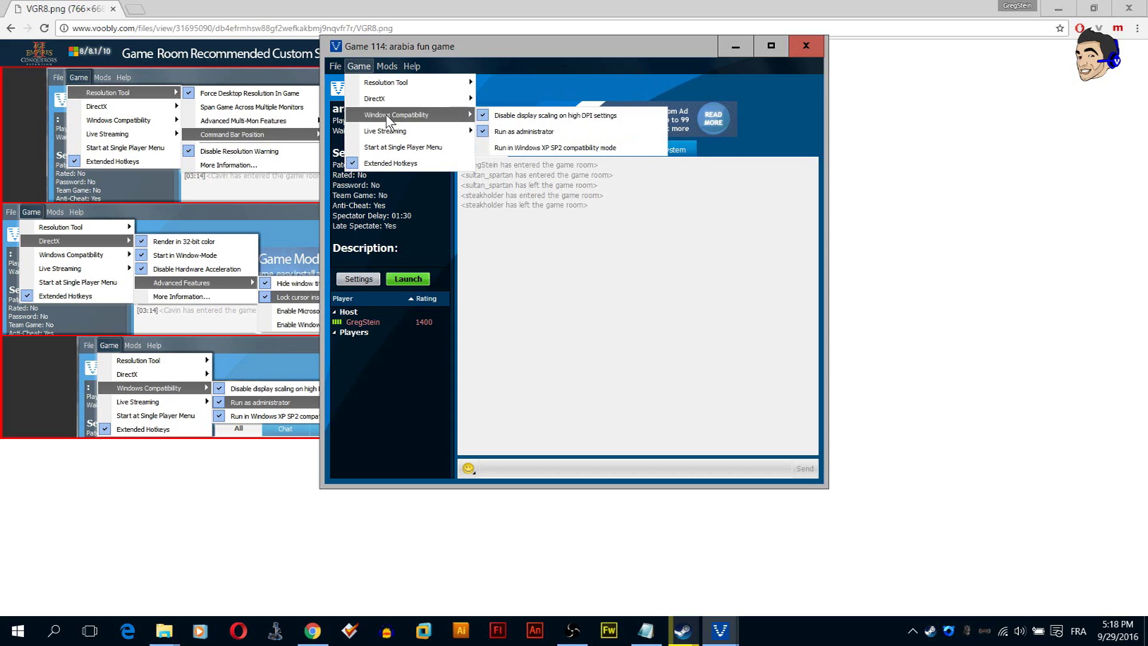
{"action": "left_click", "coordinate": [507, 150]}
- Enable Disable Hardware Acceleration in the DirectX options and review the room's compatibility and DirectX settings
{"action": "left_click", "coordinate": [358, 67]}
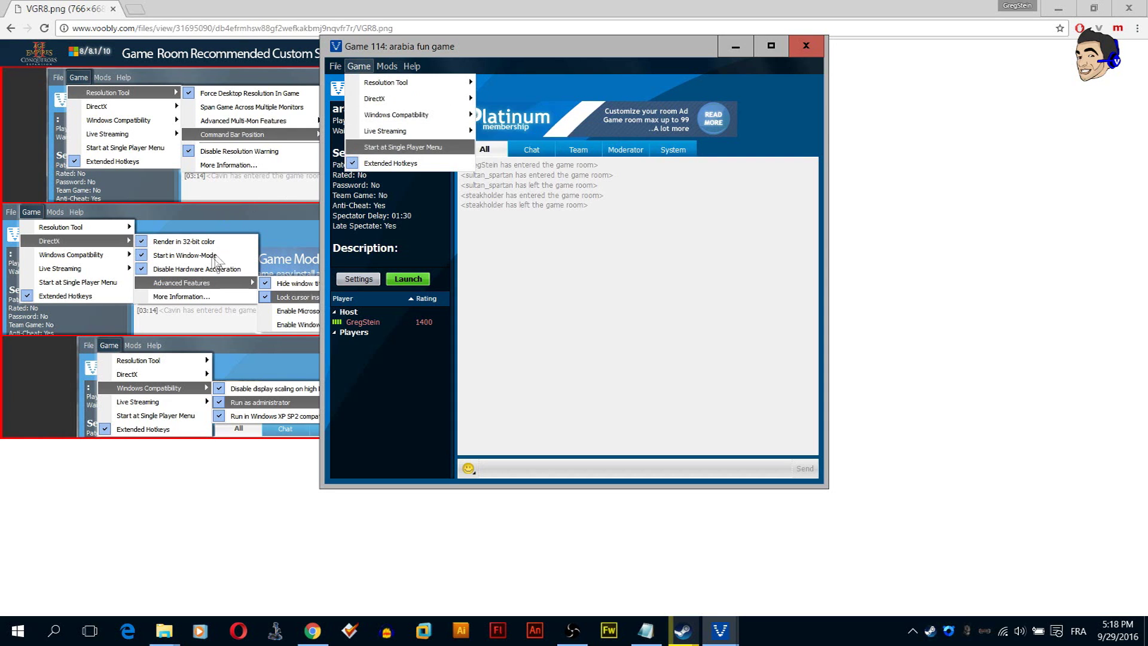
{"action": "mouse_move", "coordinate": [432, 96]}
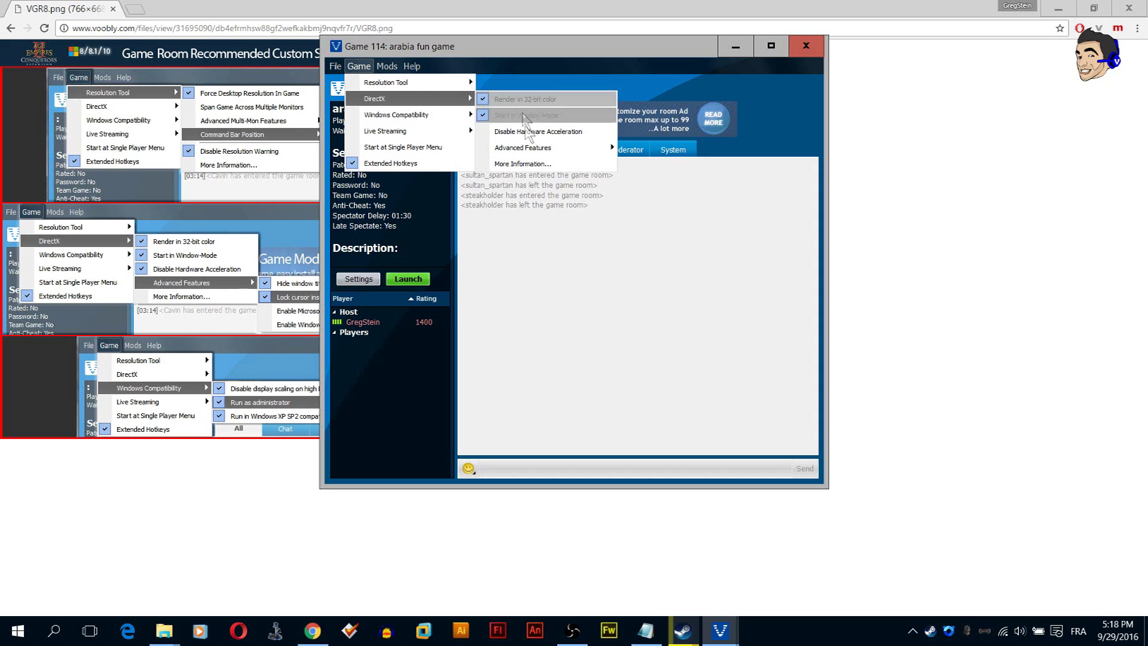
{"action": "left_click", "coordinate": [521, 130]}
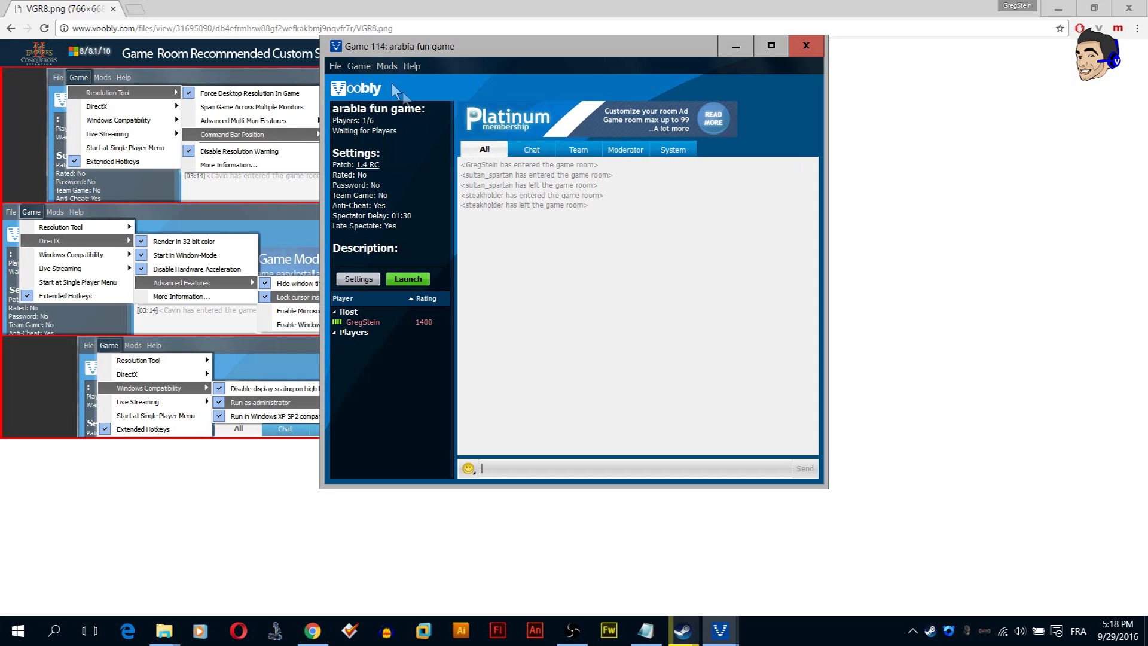
{"action": "left_click", "coordinate": [359, 66]}
{"action": "mouse_move", "coordinate": [412, 117]}
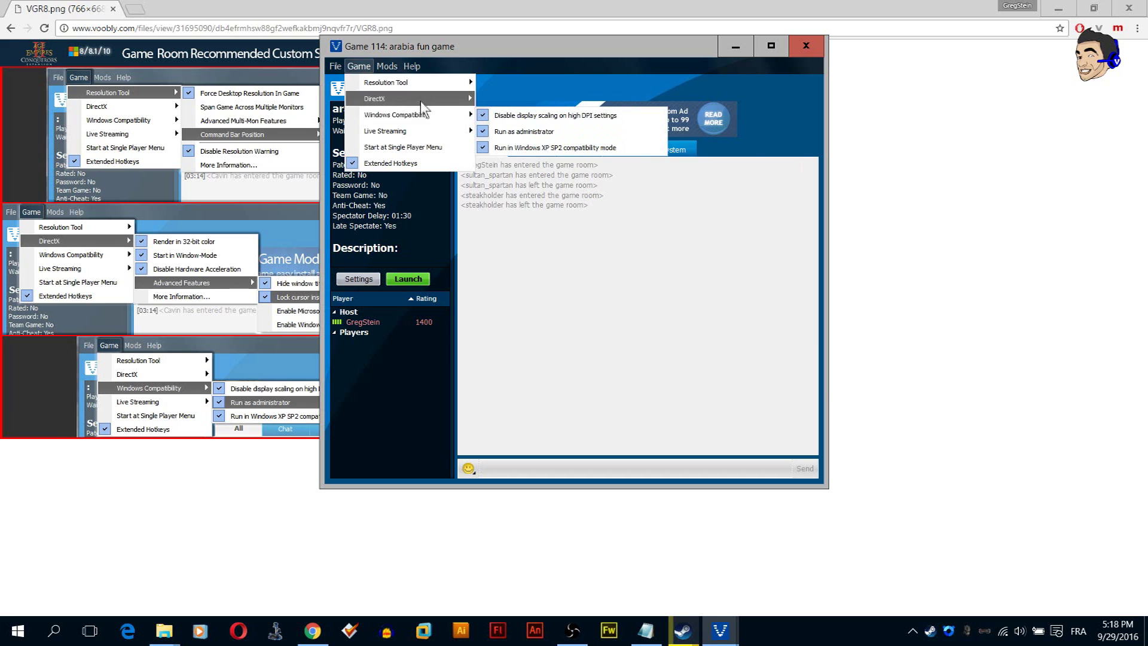
{"action": "mouse_move", "coordinate": [469, 103]}
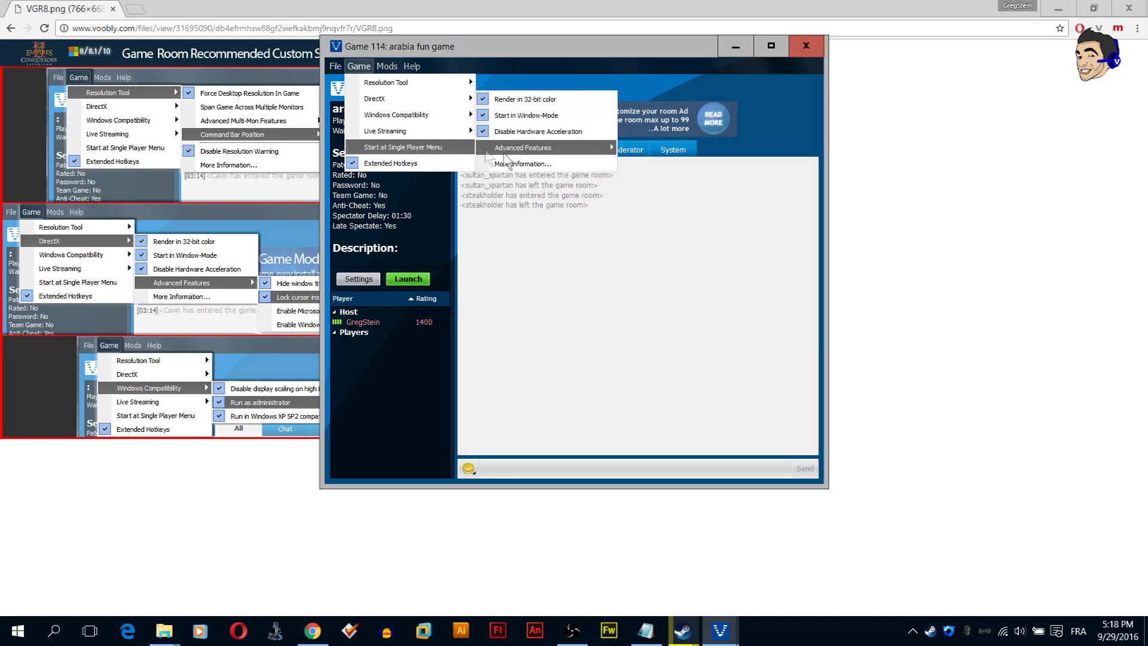
{"action": "left_click", "coordinate": [466, 238]}
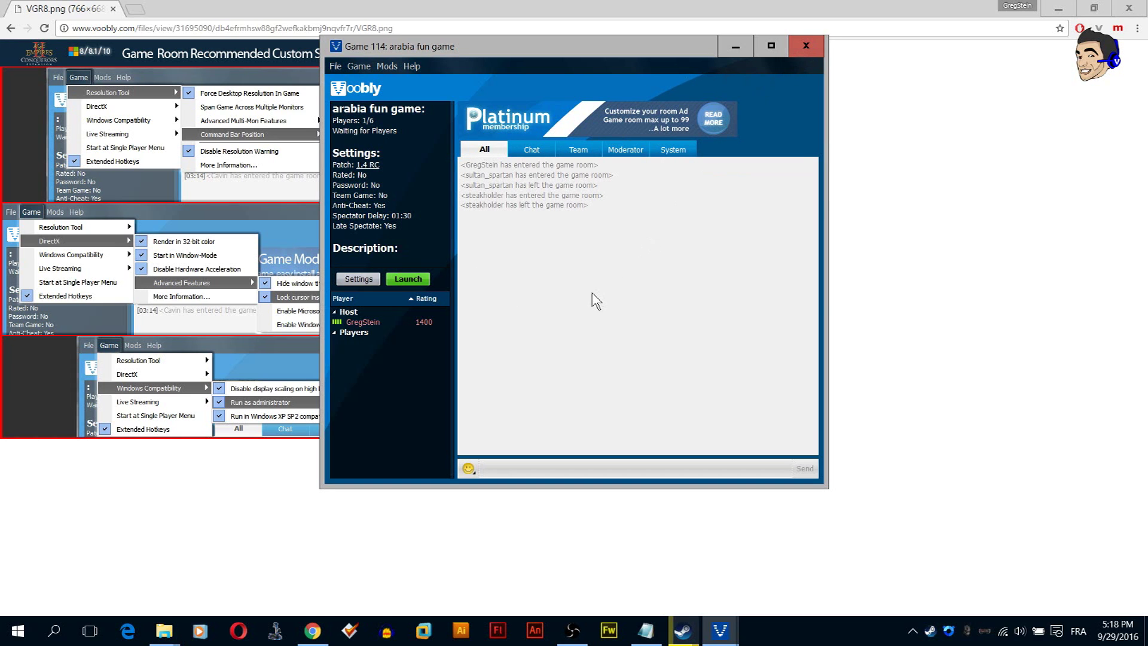
- Close the game room and open the file location of the installed Voobly program
{"action": "left_click", "coordinate": [812, 50]}
{"action": "mouse_move", "coordinate": [716, 631]}
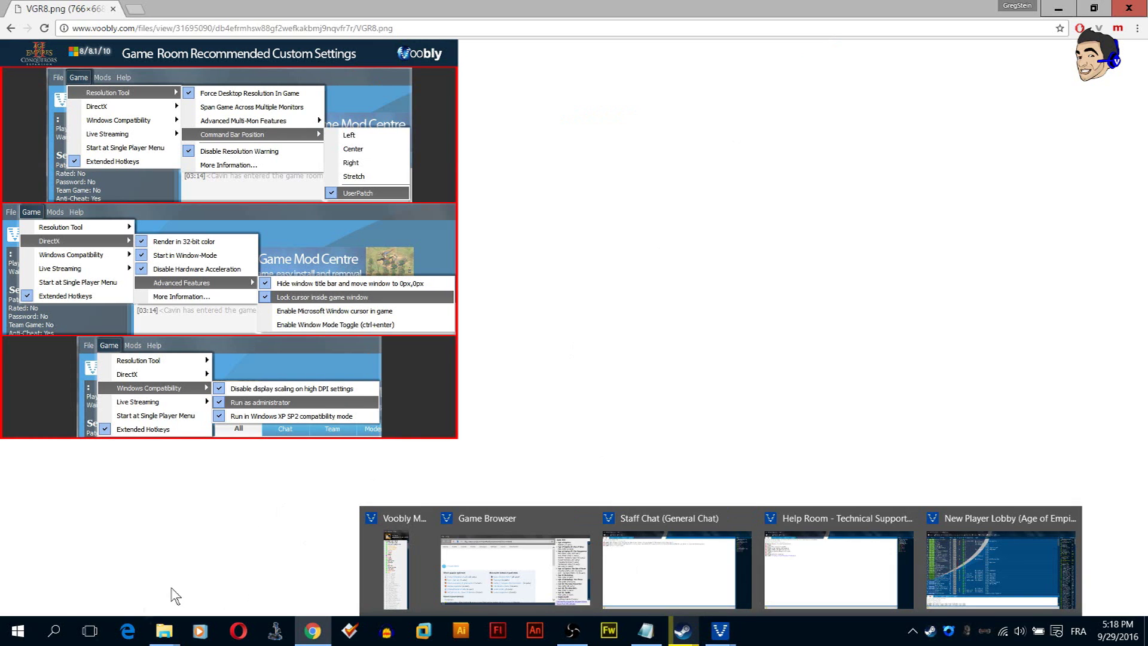
{"action": "left_click", "coordinate": [17, 631]}
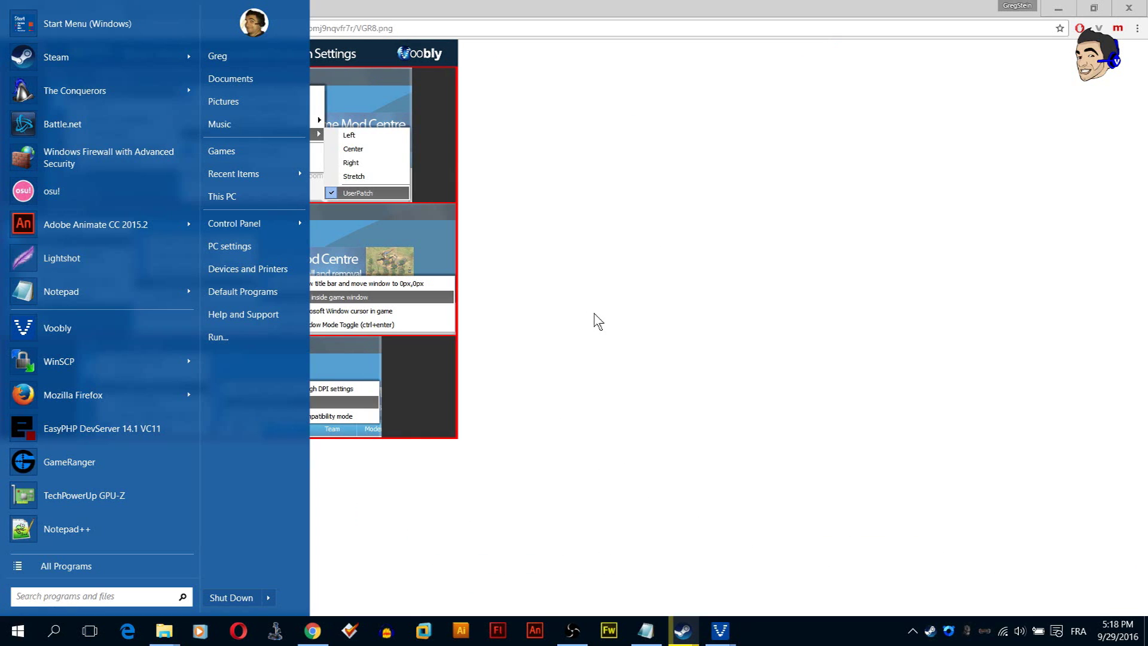
{"action": "left_click", "coordinate": [595, 316]}
{"action": "key", "text": "super"}
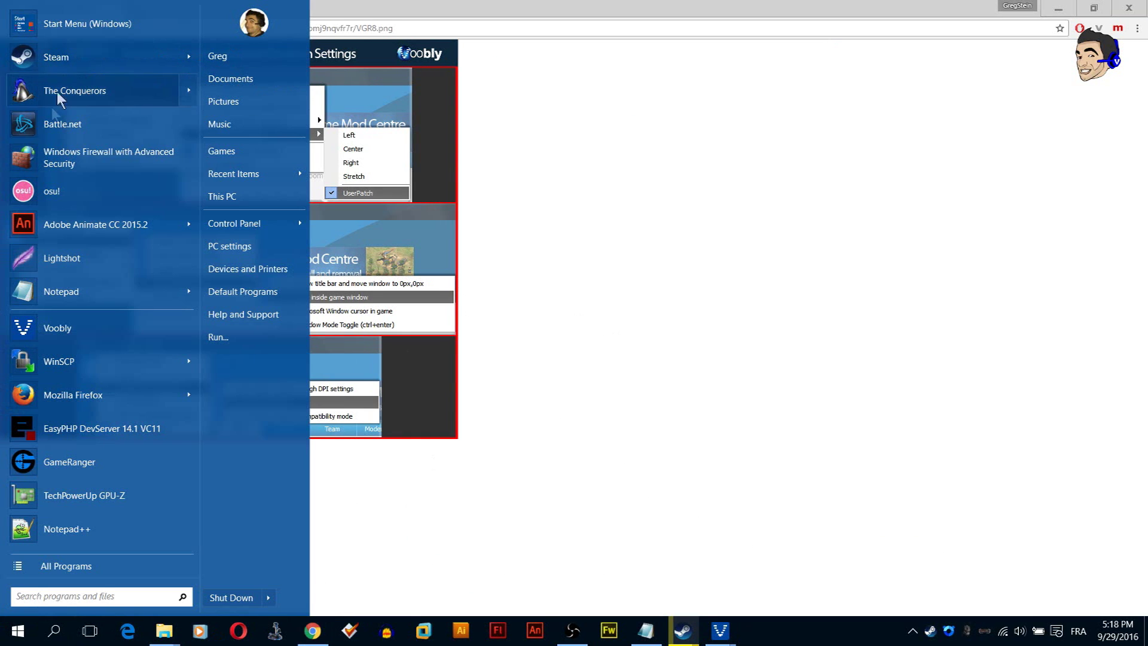
{"action": "right_click", "coordinate": [47, 327]}
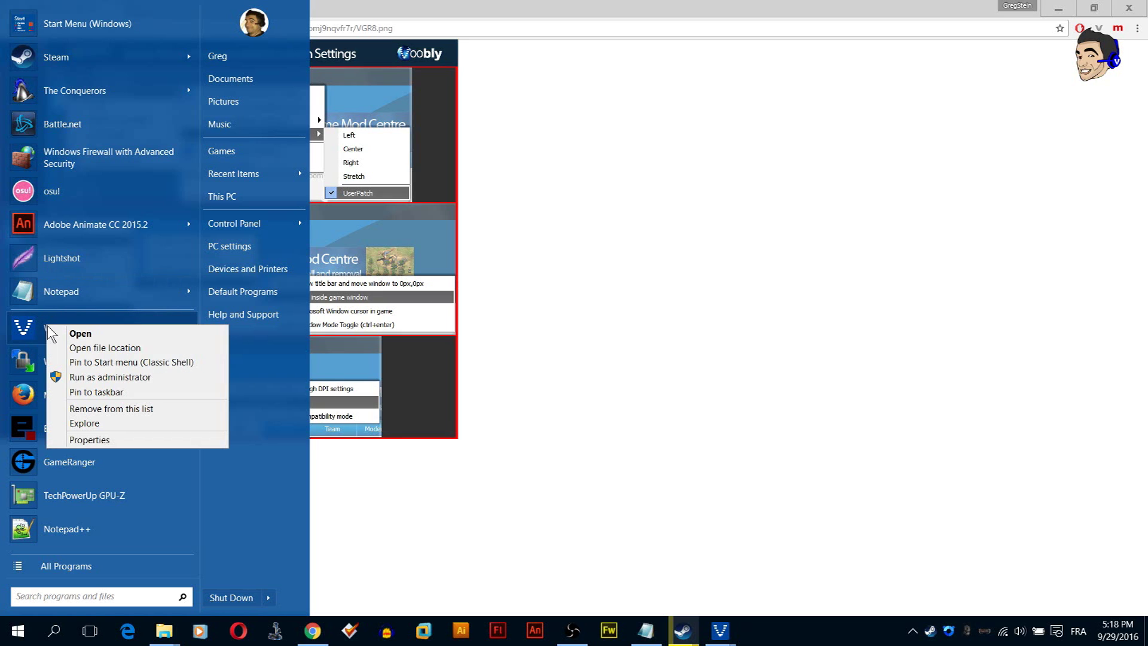
{"action": "left_click", "coordinate": [97, 349]}
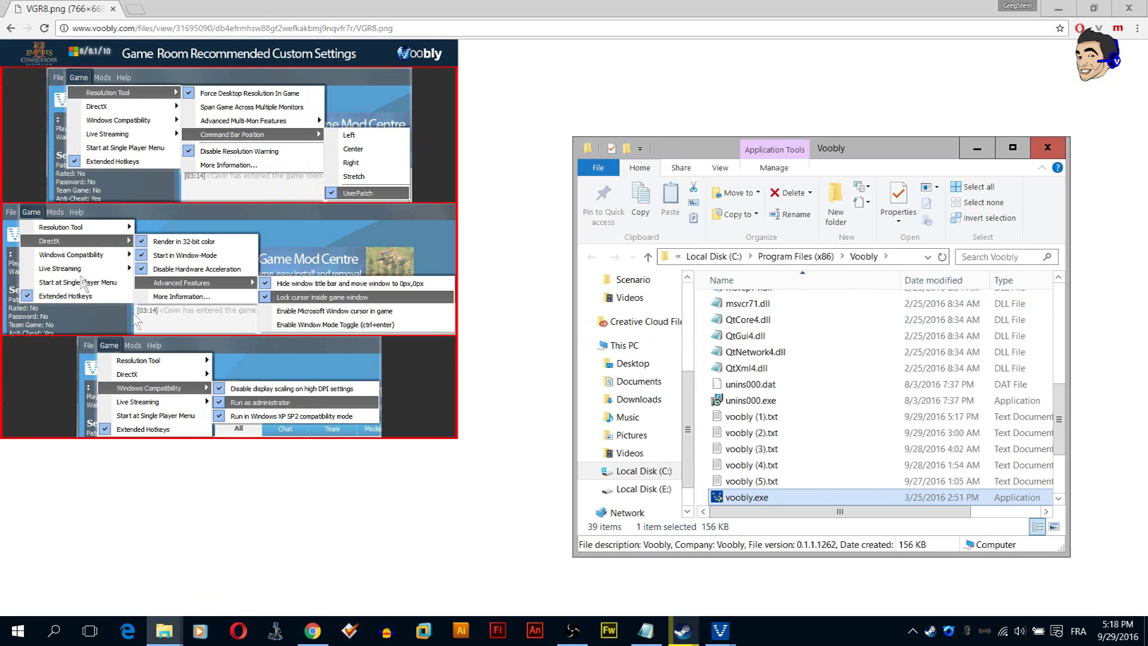
- Show the full path of the Voobly program folder and go into its gamedata\aoc subfolder
{"action": "left_click", "coordinate": [905, 257]}
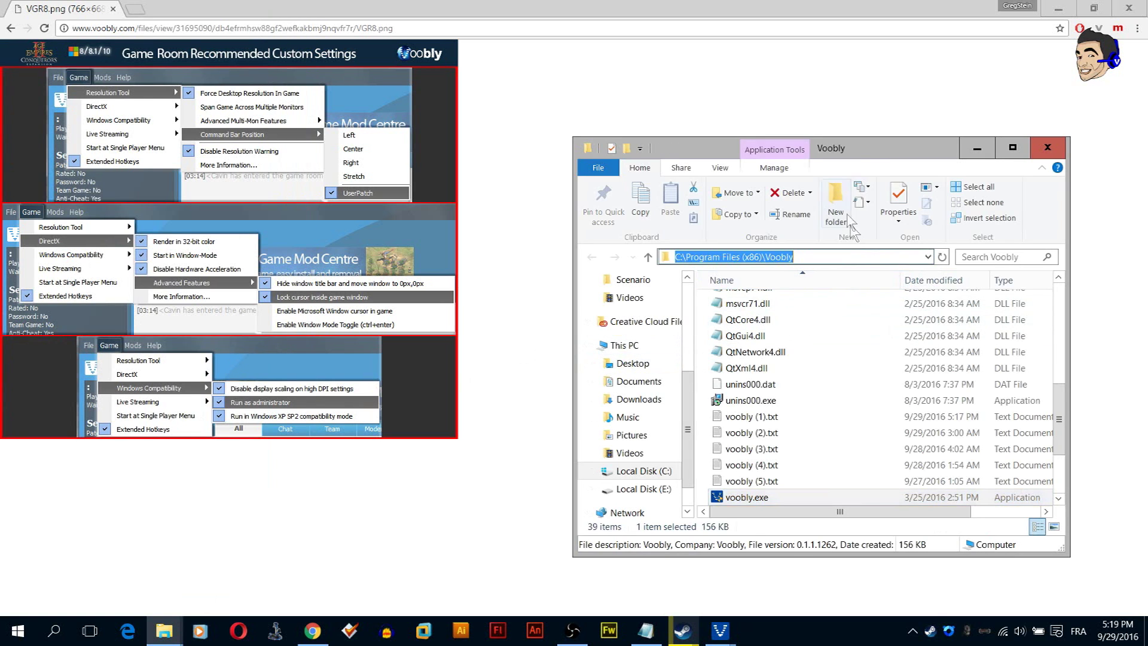
{"action": "left_click_drag", "start_coordinate": [896, 148], "coordinate": [592, 124]}
{"action": "left_click", "coordinate": [380, 232]}
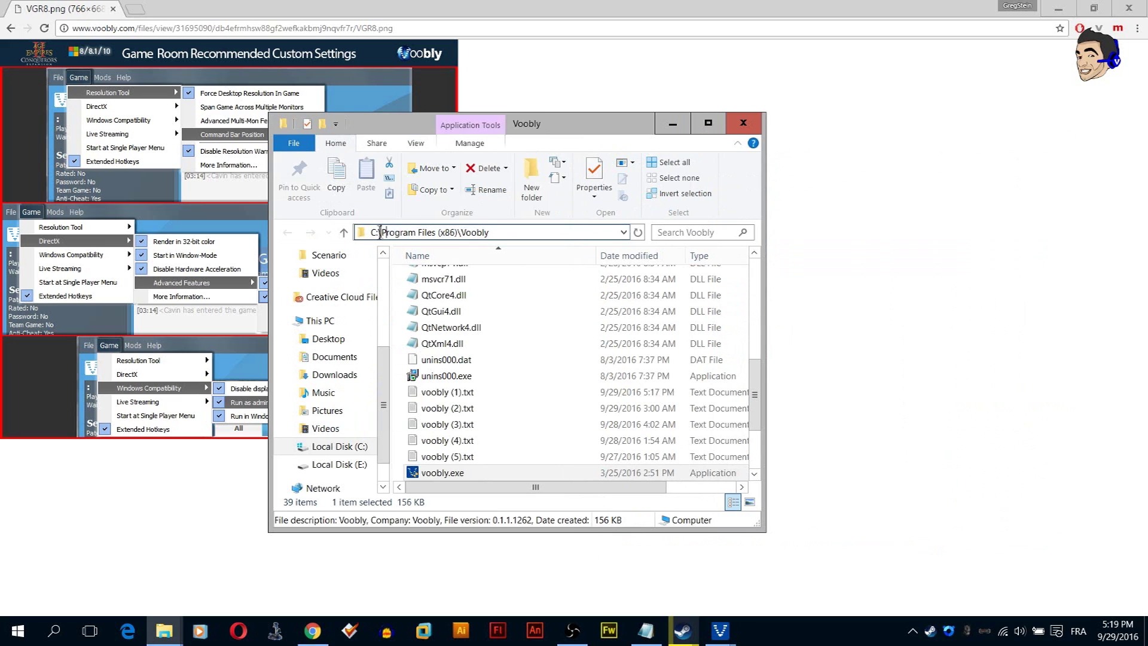
{"action": "left_click_drag", "start_coordinate": [380, 232], "coordinate": [495, 232]}
{"action": "left_click", "coordinate": [494, 232]}
{"action": "scroll", "coordinate": [418, 402], "scroll_direction": "up", "scroll_amount": 9}
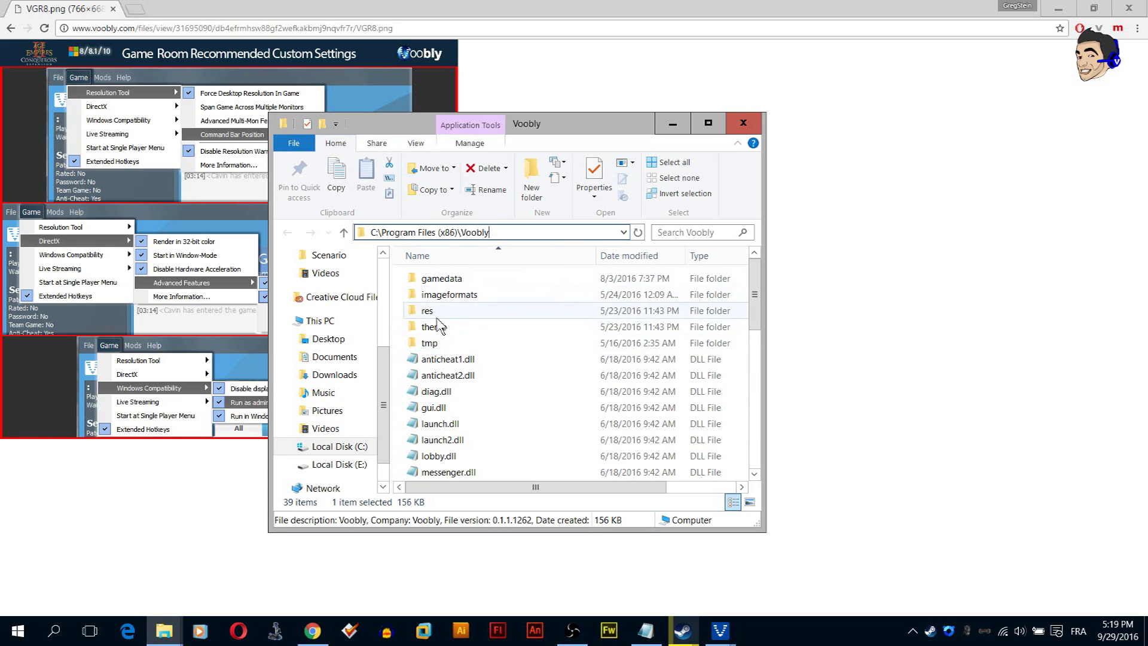
{"action": "double_click", "coordinate": [441, 279]}
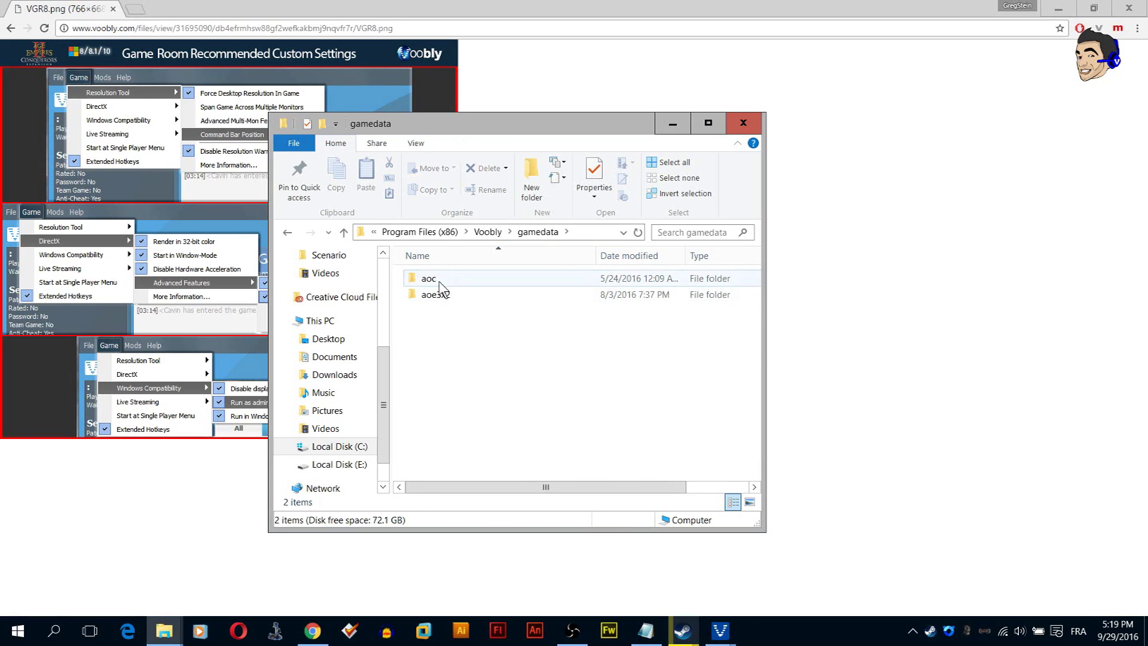
{"action": "double_click", "coordinate": [440, 280]}
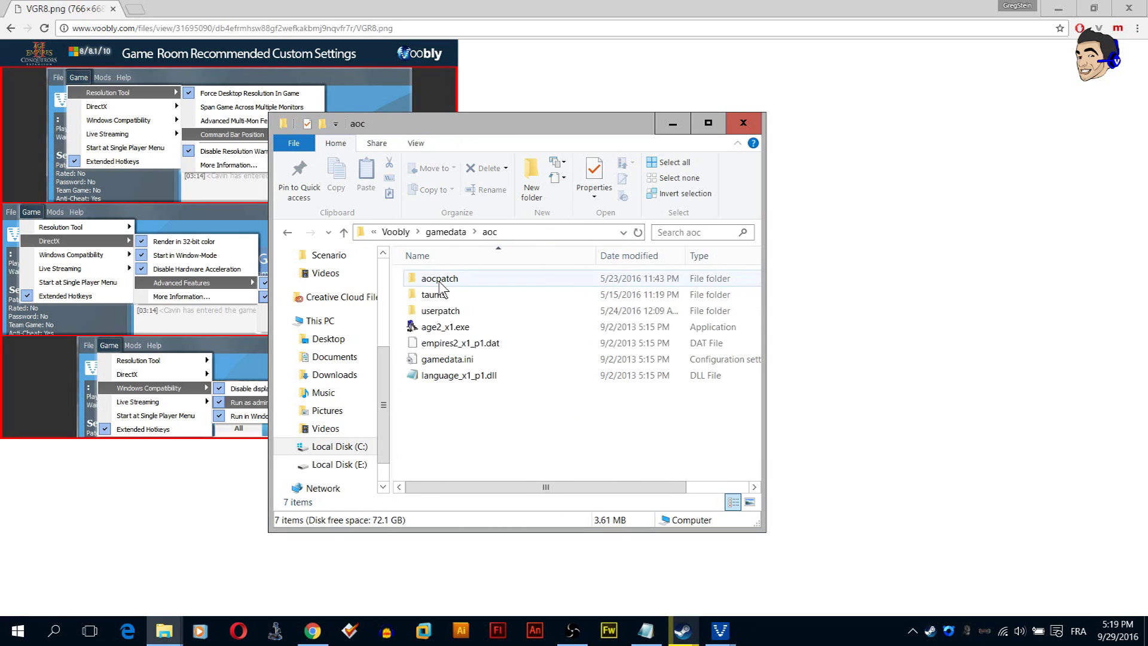
- Set age2_x1.exe in the aoc folder to Windows XP (Service Pack 2) compatibility, administrator rights and disabled high-DPI display scaling
{"action": "left_click", "coordinate": [431, 331]}
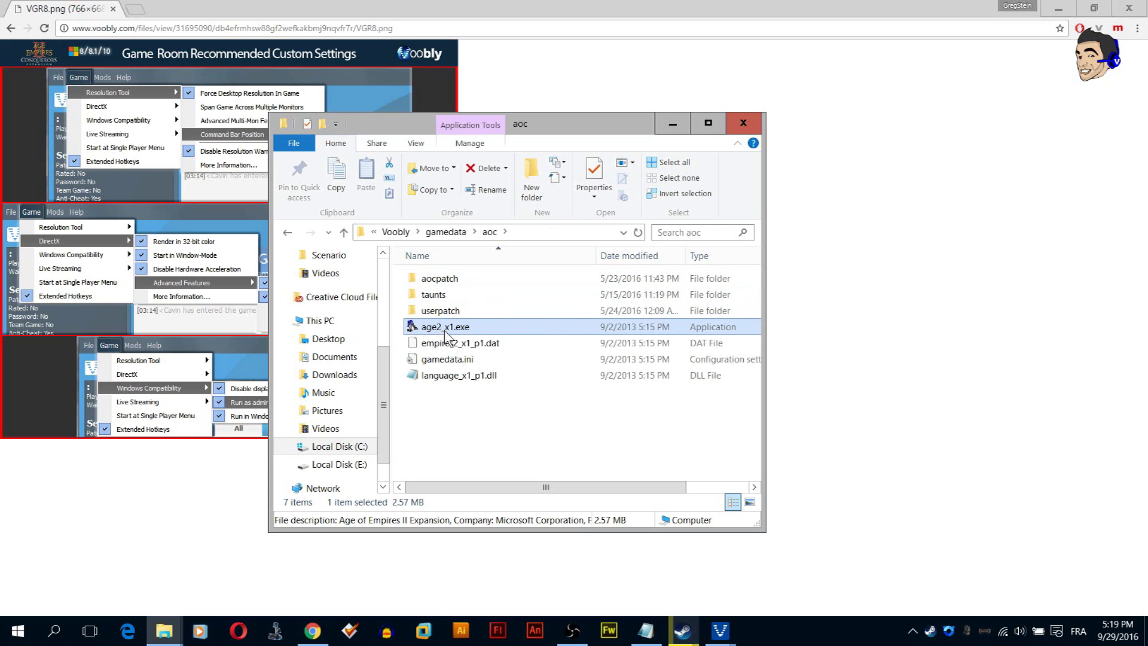
{"action": "right_click", "coordinate": [444, 331]}
{"action": "left_click", "coordinate": [317, 627]}
{"action": "left_click", "coordinate": [514, 272]}
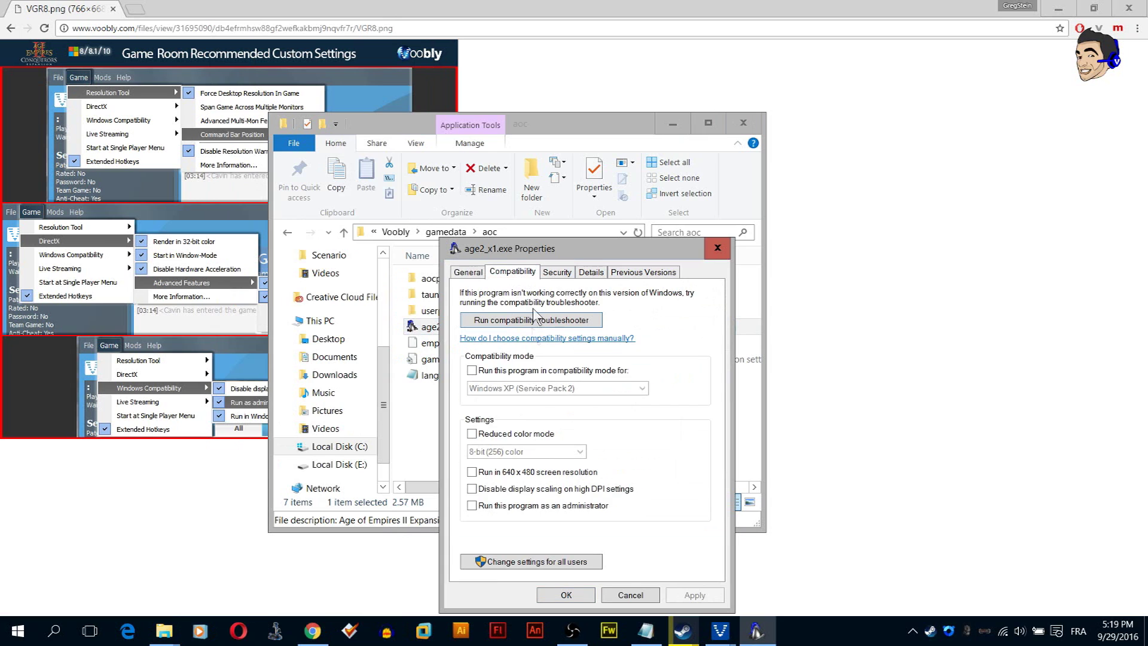
{"action": "left_click", "coordinate": [495, 507]}
{"action": "left_click", "coordinate": [503, 489]}
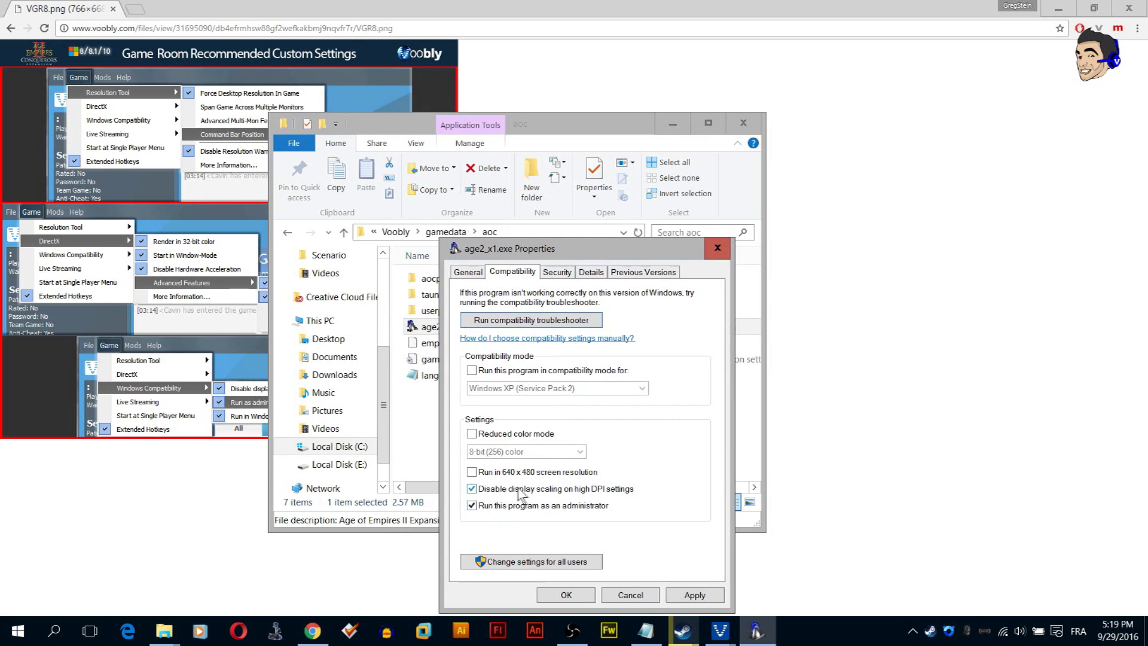
{"action": "left_click", "coordinate": [487, 373]}
{"action": "left_click", "coordinate": [693, 595]}
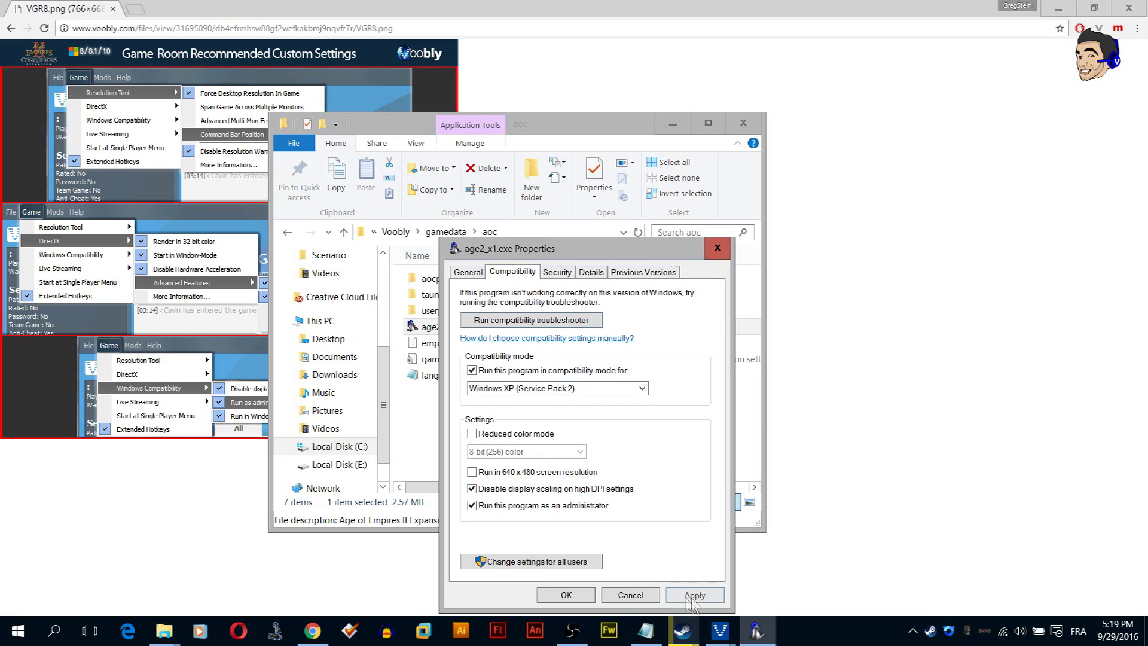
{"action": "left_click", "coordinate": [587, 597]}
- Set age2_x1.exe in the userpatch folder to Windows XP (Service Pack 2) compatibility, administrator rights and disabled high-DPI display scaling
{"action": "double_click", "coordinate": [465, 310]}
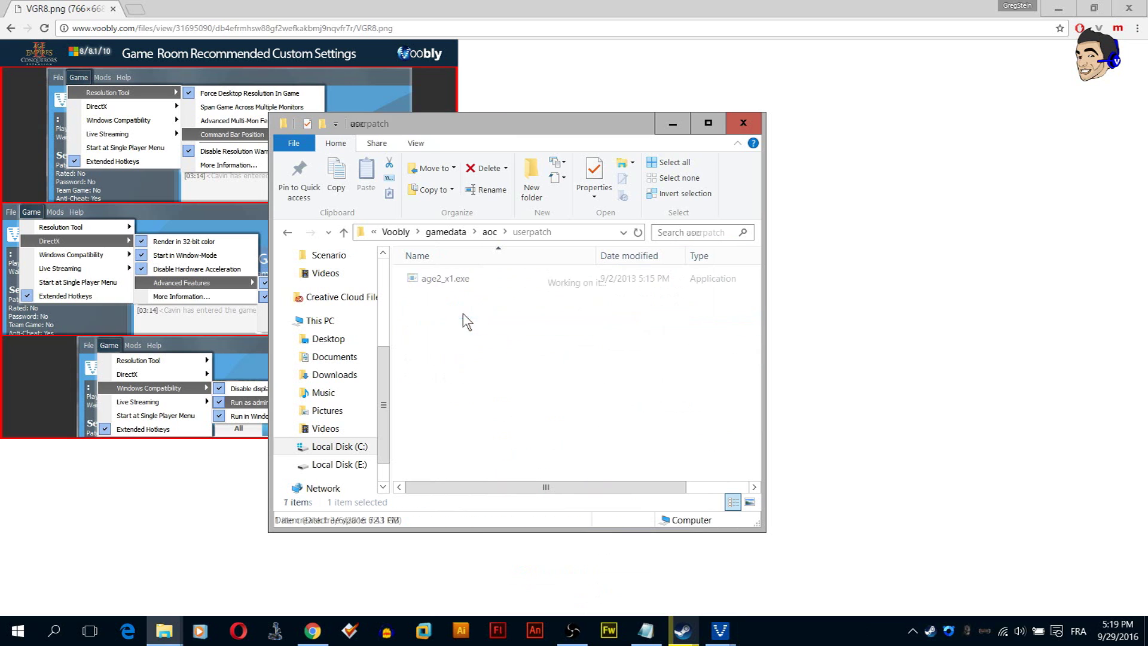
{"action": "left_click", "coordinate": [287, 232]}
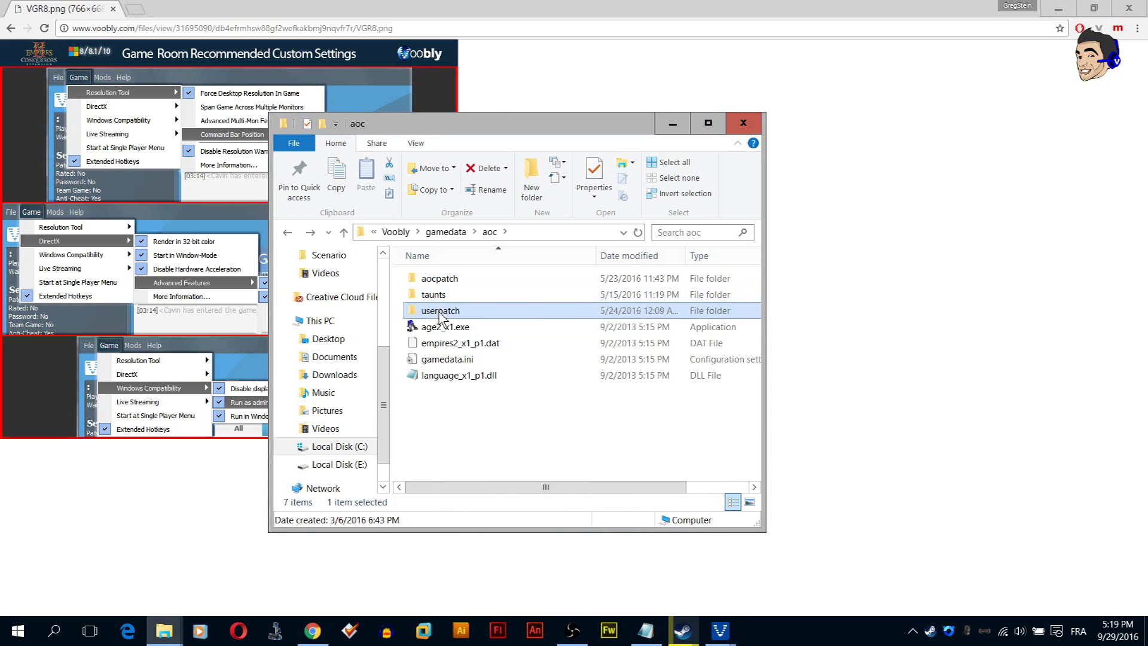
{"action": "double_click", "coordinate": [445, 311]}
{"action": "right_click", "coordinate": [448, 279]}
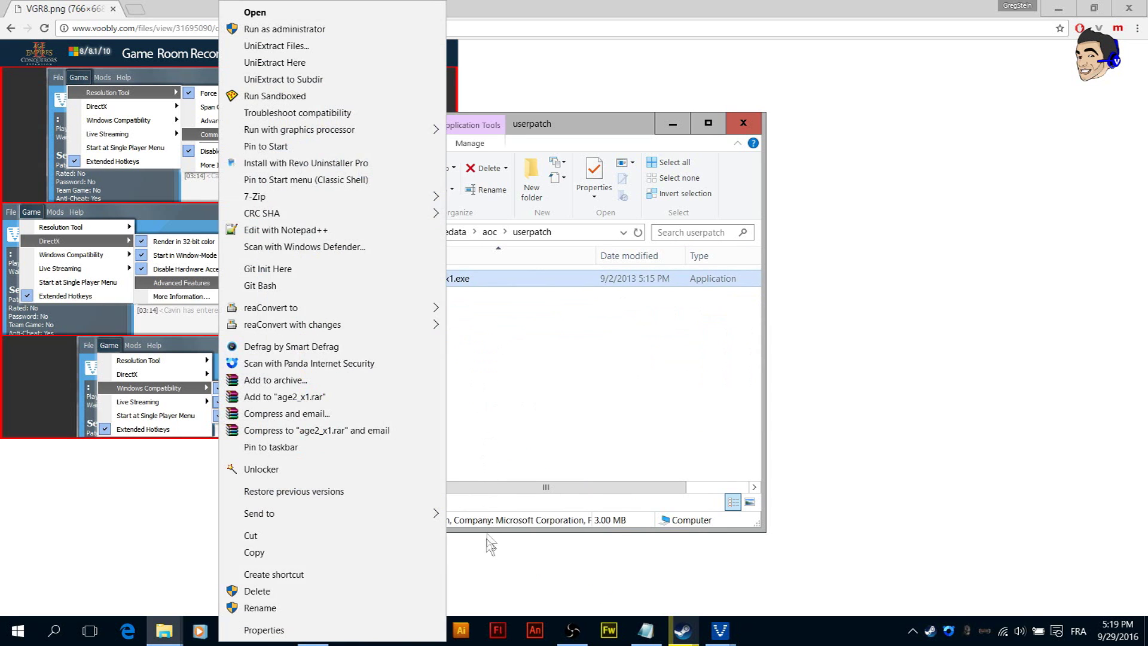
{"action": "left_click", "coordinate": [359, 628]}
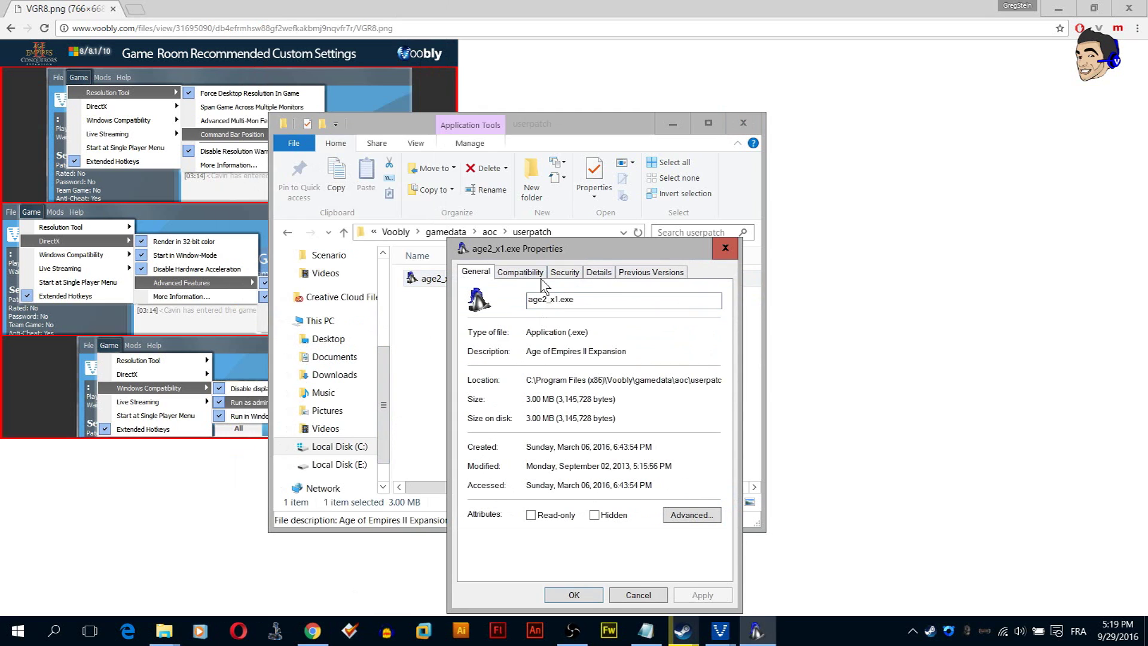
{"action": "left_click", "coordinate": [521, 272]}
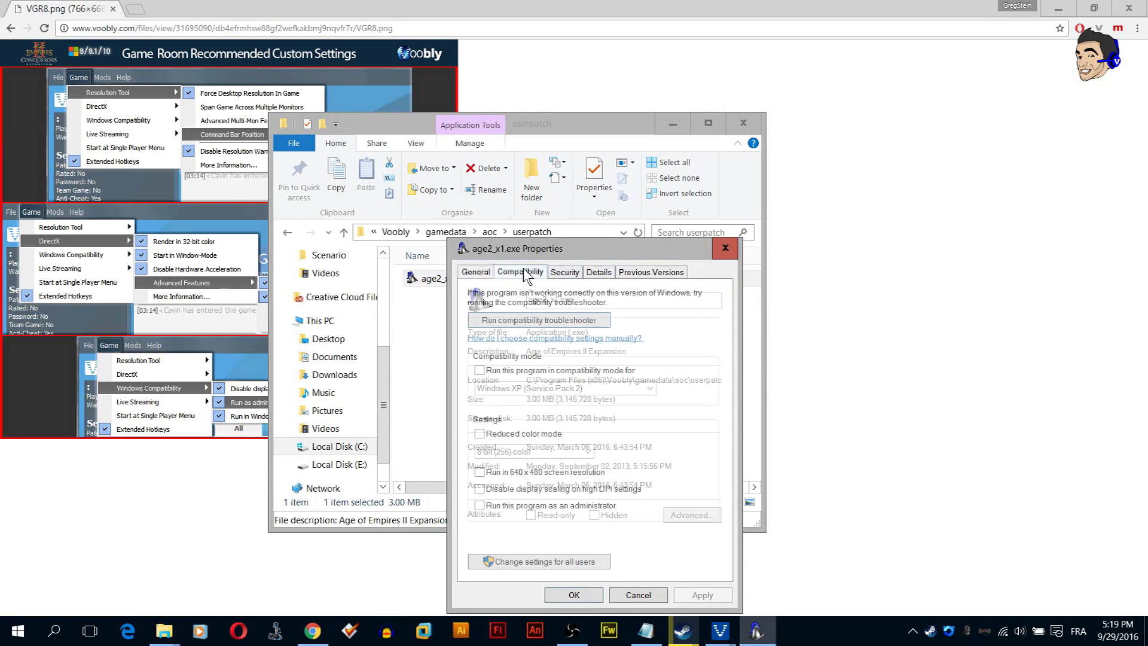
{"action": "left_click", "coordinate": [504, 507]}
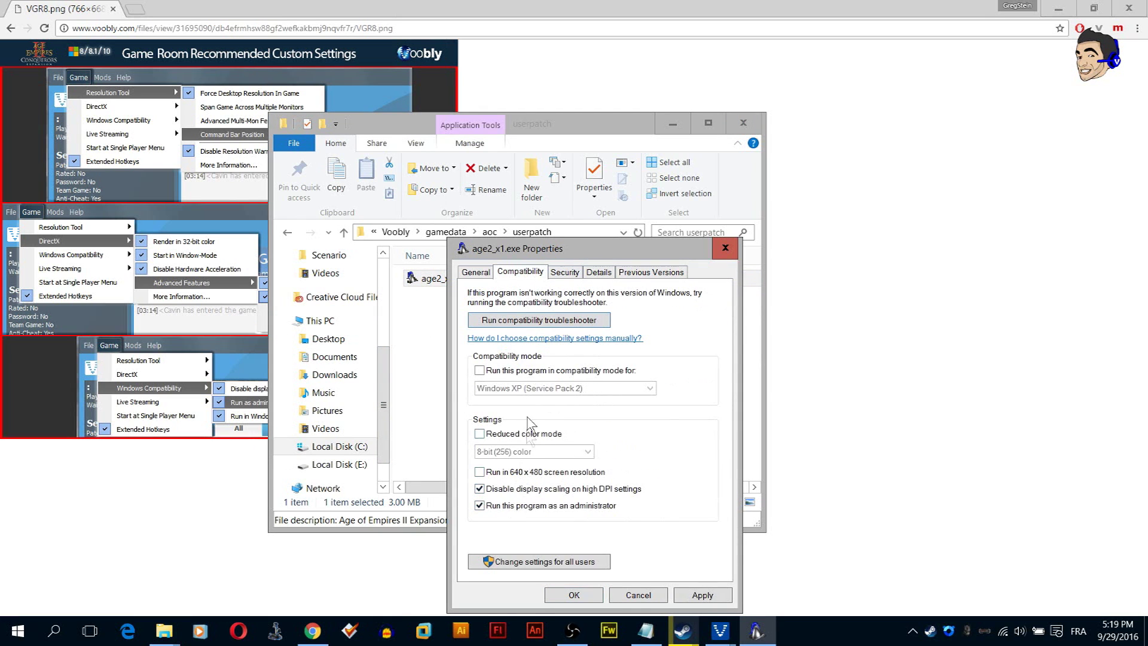
{"action": "left_click", "coordinate": [521, 372]}
{"action": "left_click", "coordinate": [574, 595]}
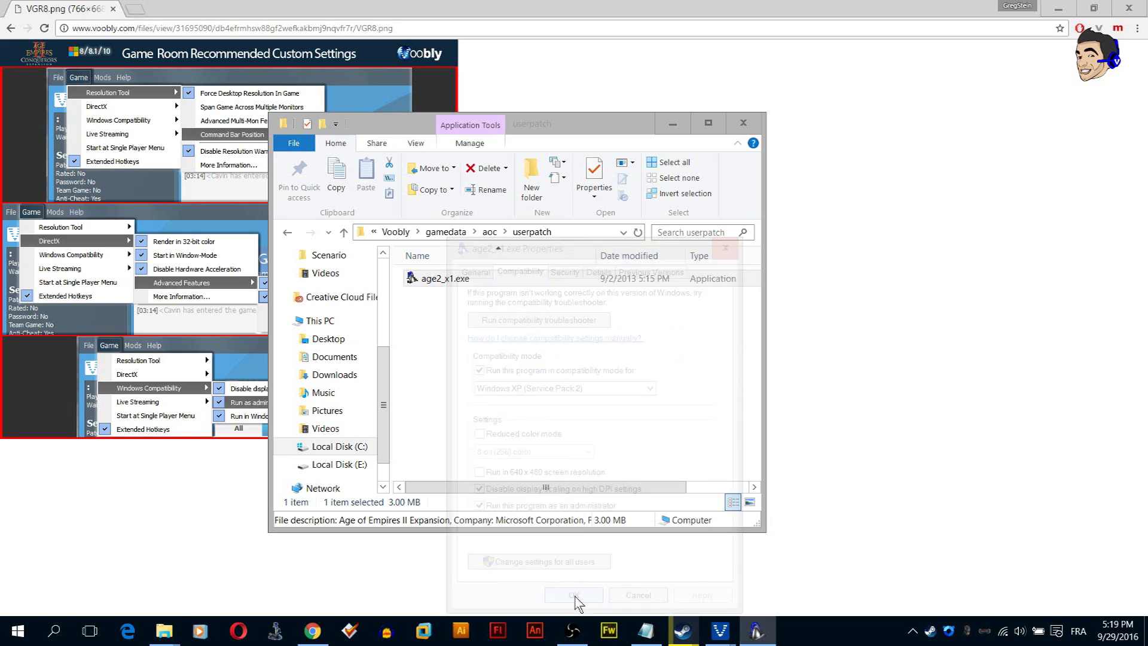
- Return to the aoc folder, point out its age2_x1.exe and close the folder window
{"action": "left_click", "coordinate": [502, 341]}
{"action": "left_click", "coordinate": [287, 233]}
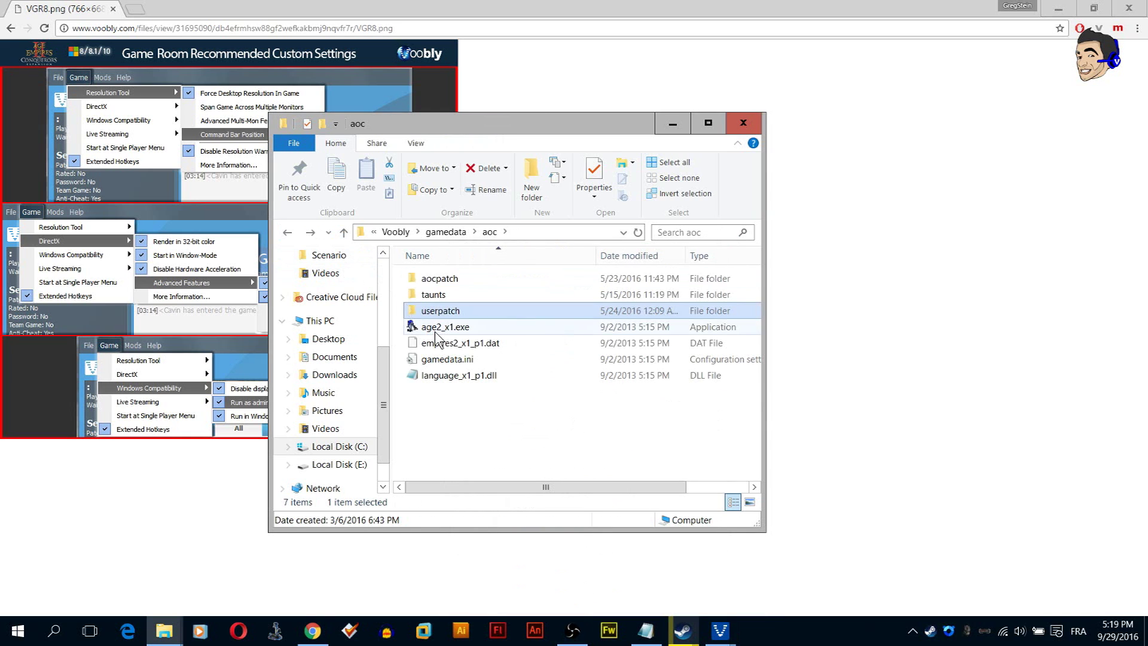
{"action": "left_click", "coordinate": [436, 332]}
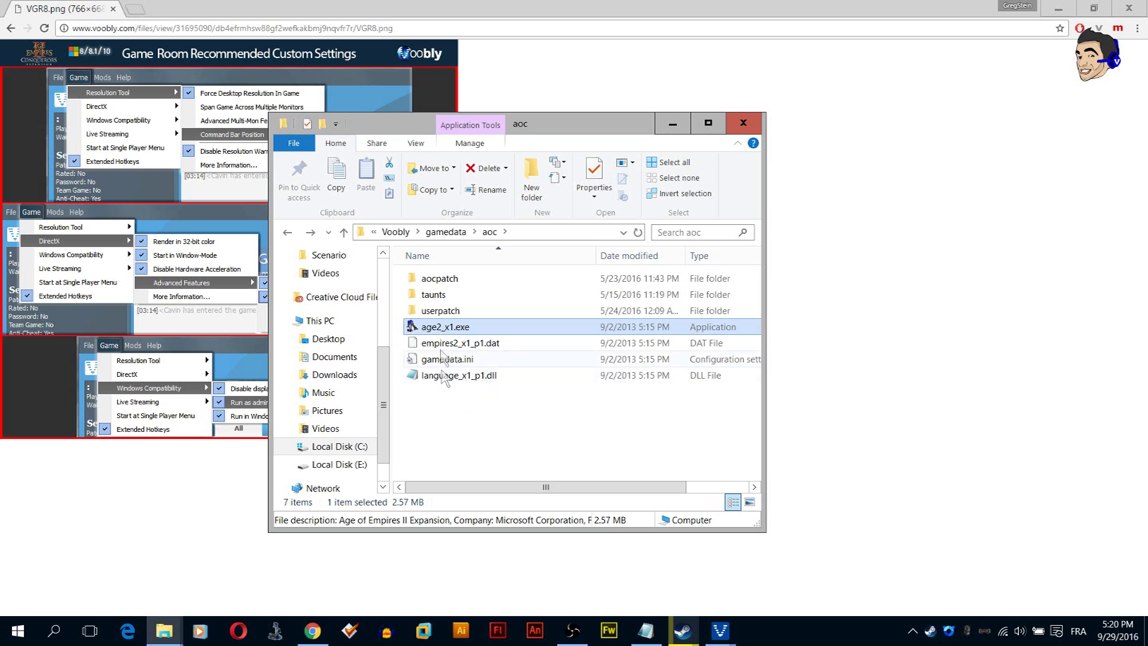
{"action": "left_click", "coordinate": [458, 436]}
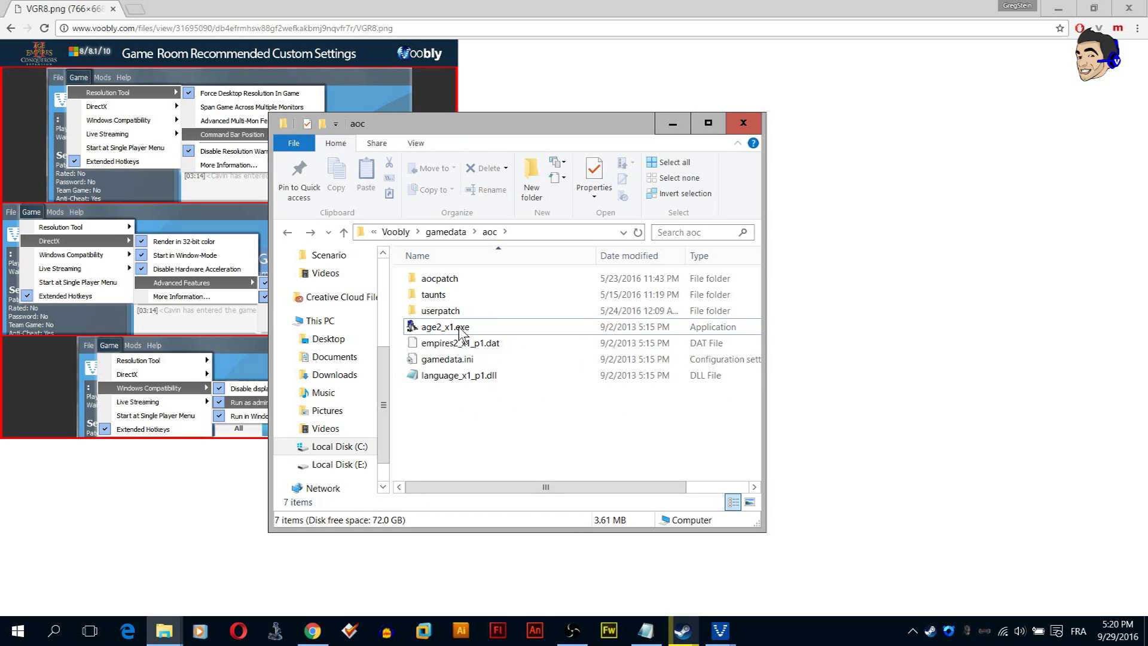
{"action": "mouse_move", "coordinate": [460, 332]}
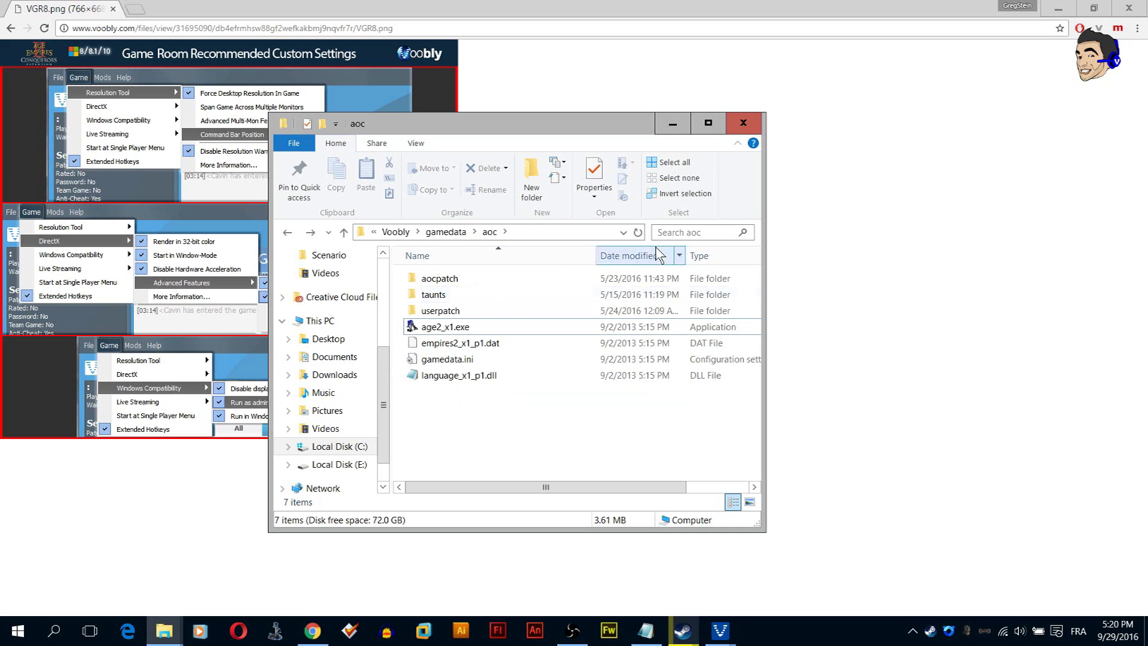
{"action": "left_click", "coordinate": [743, 122]}
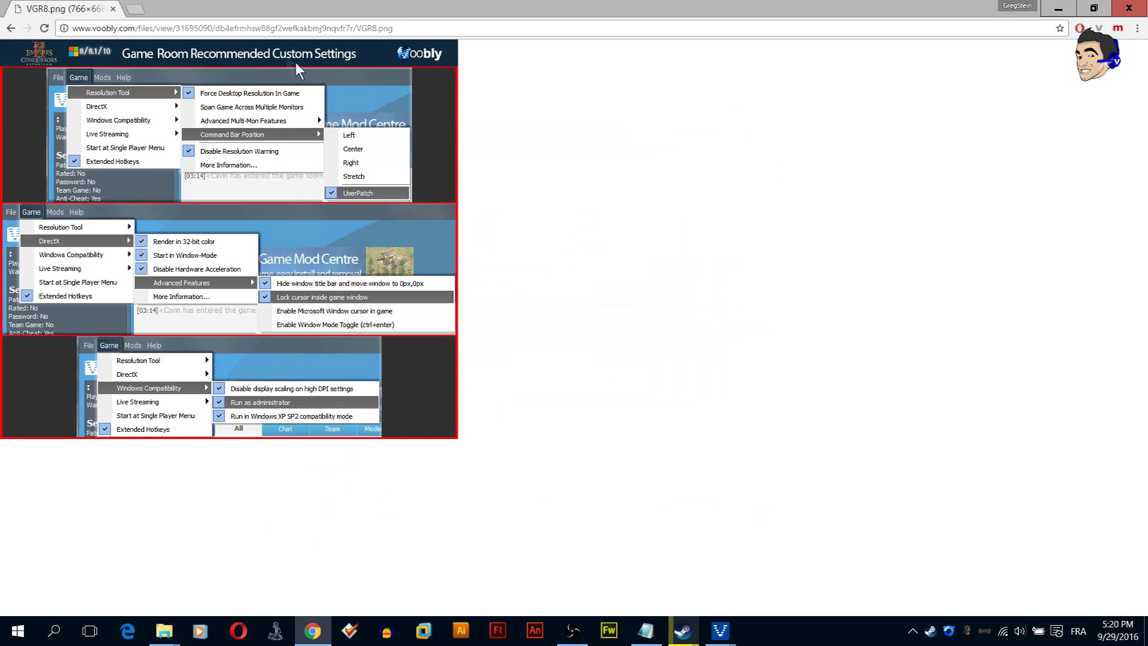
- Open the Small Trees mod page on voobly.com and request its download, declining to launch the external application
{"action": "left_click", "coordinate": [231, 28]}
{"action": "type", "text": "small"}
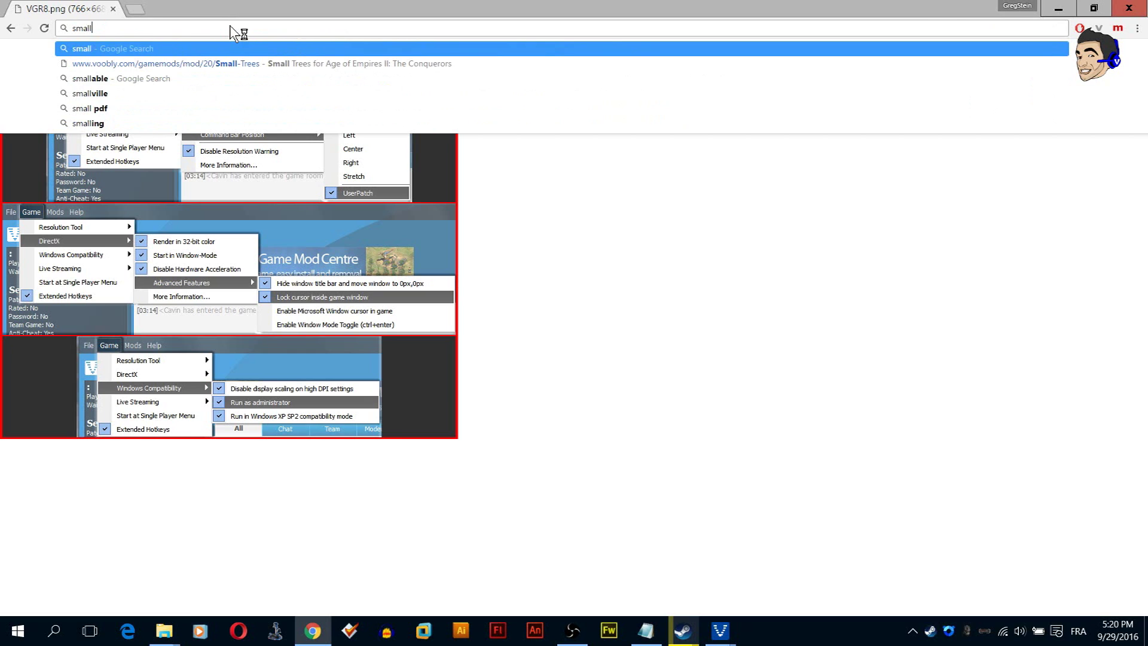
{"action": "key", "text": "Down"}
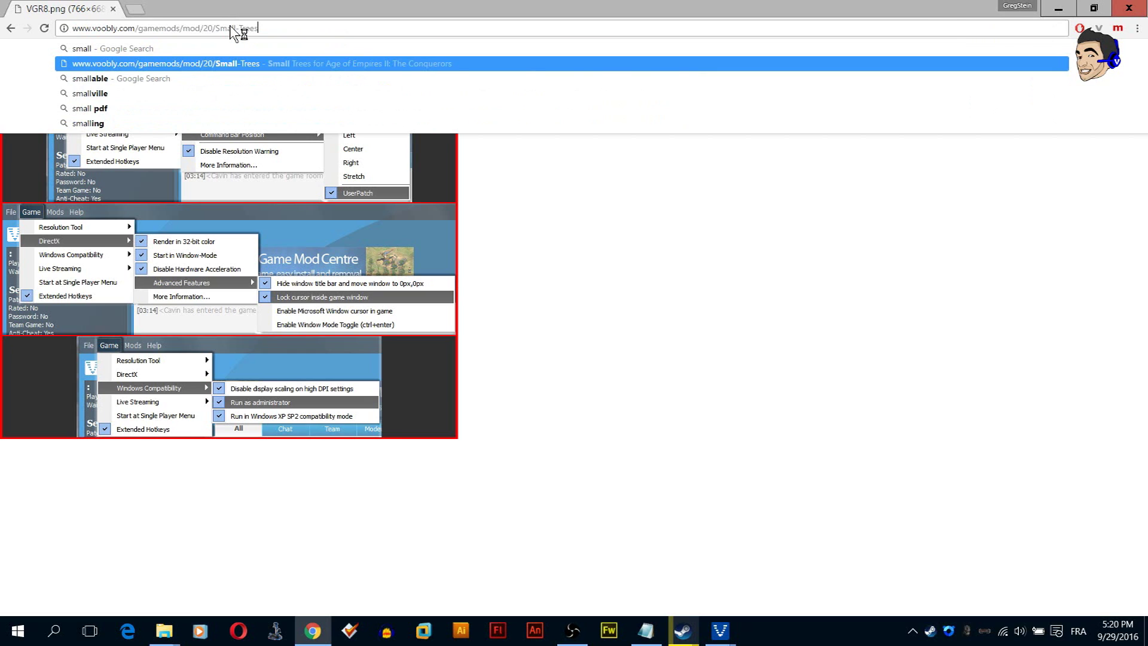
{"action": "key", "text": "Return"}
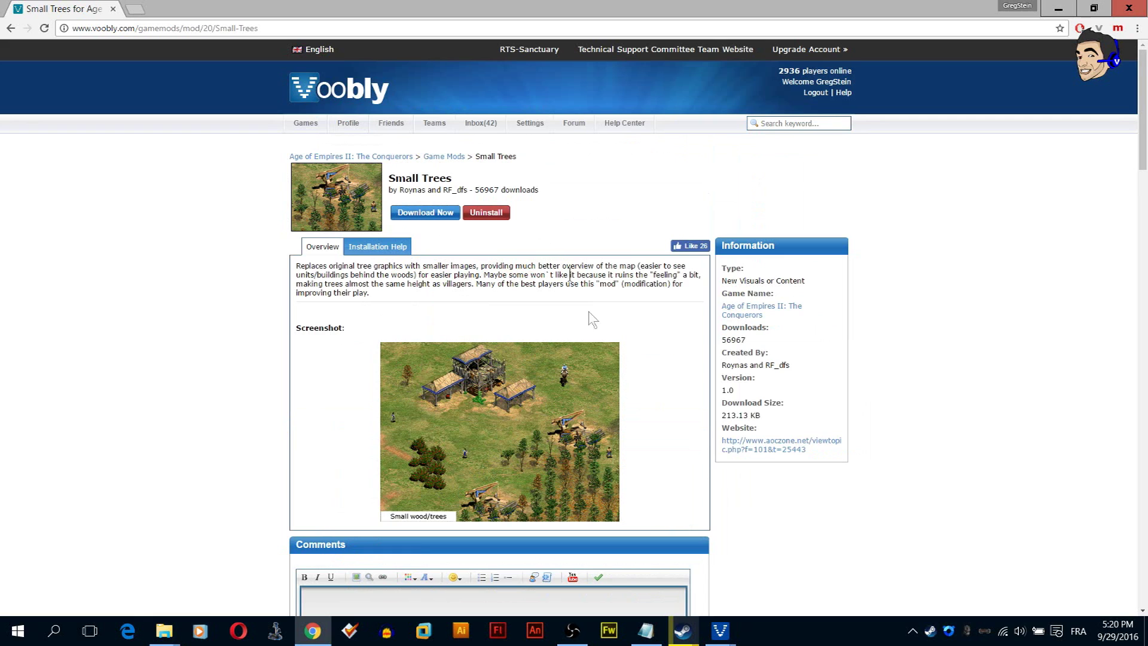
{"action": "mouse_move", "coordinate": [720, 630]}
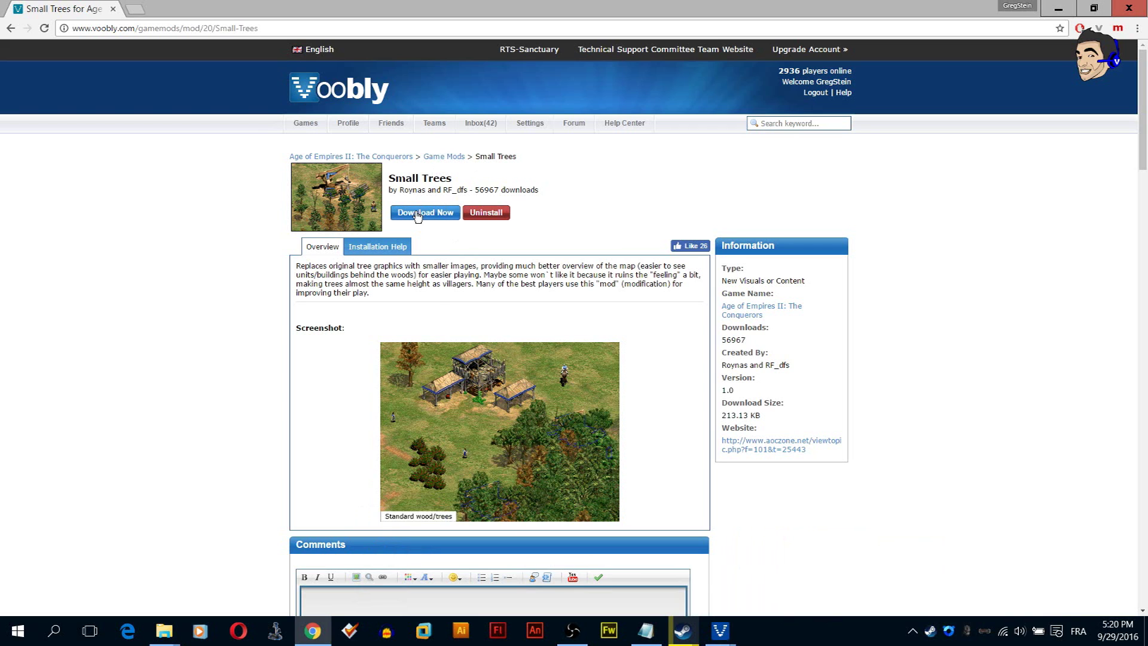
{"action": "left_click", "coordinate": [418, 215]}
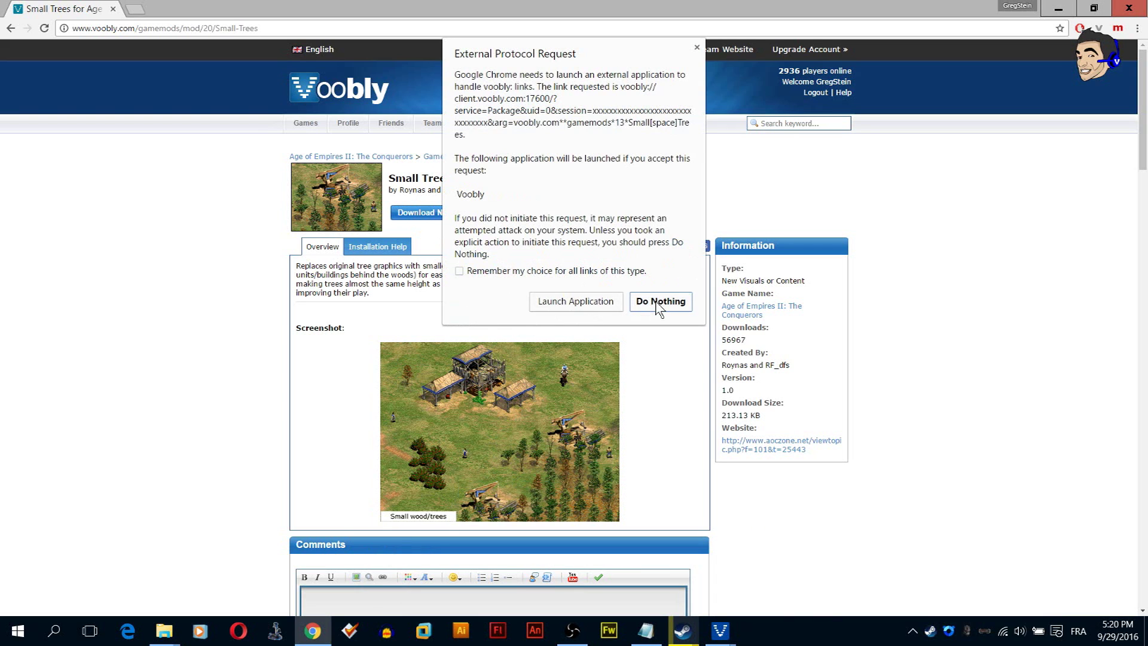
{"action": "left_click", "coordinate": [665, 303]}
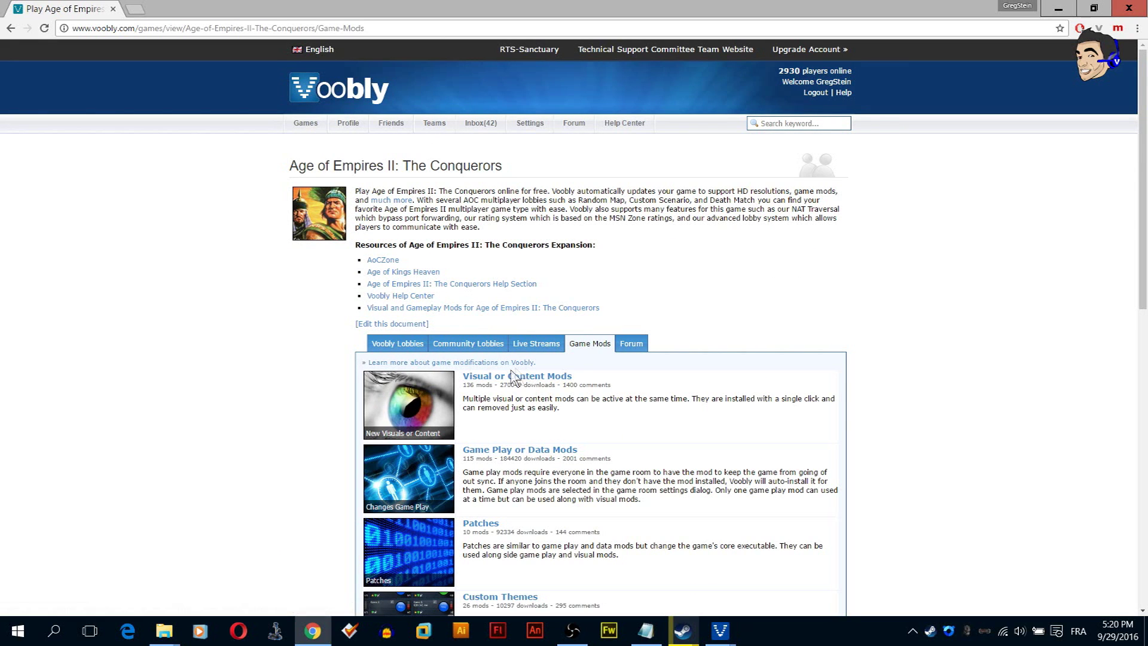
- Open the Visual or Content Mods list for Age of Empires II: The Conquerors and browse its mods
{"action": "left_click", "coordinate": [481, 376]}
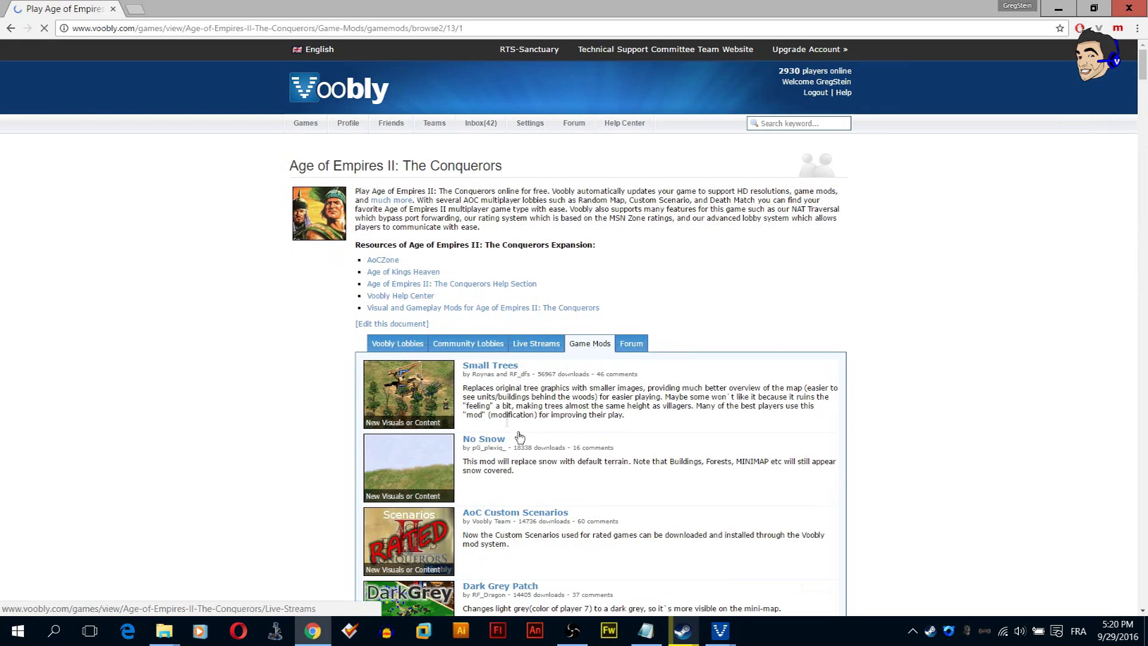
{"action": "scroll", "coordinate": [519, 392], "scroll_direction": "down", "scroll_amount": 4}
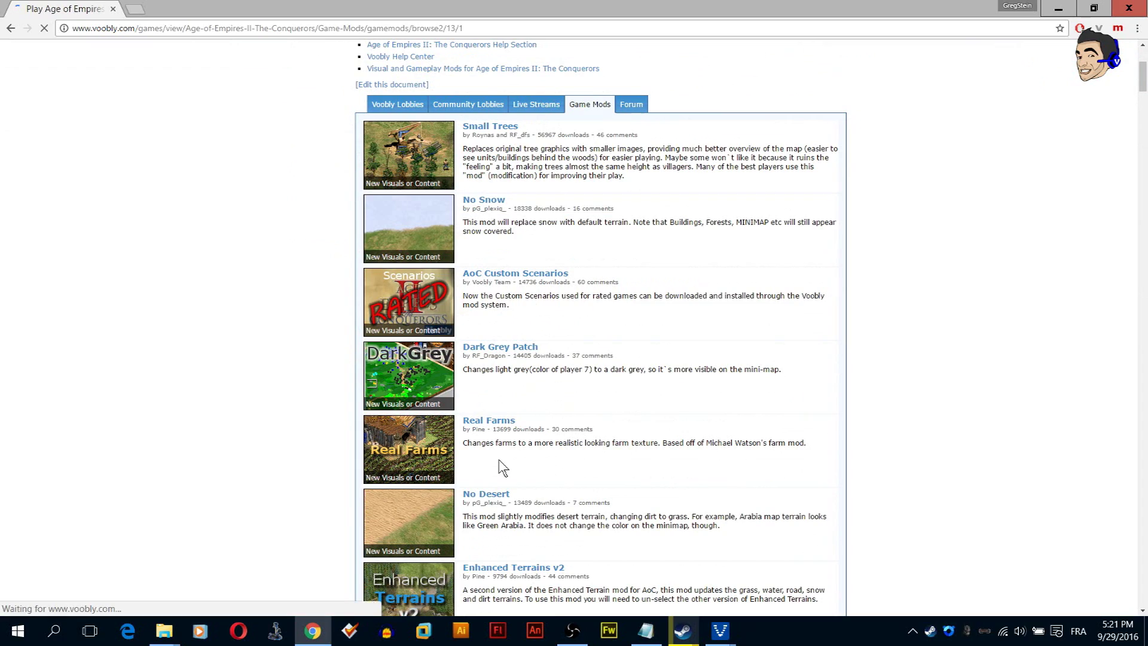
{"action": "left_click_drag", "start_coordinate": [1143, 84], "coordinate": [1140, 47]}
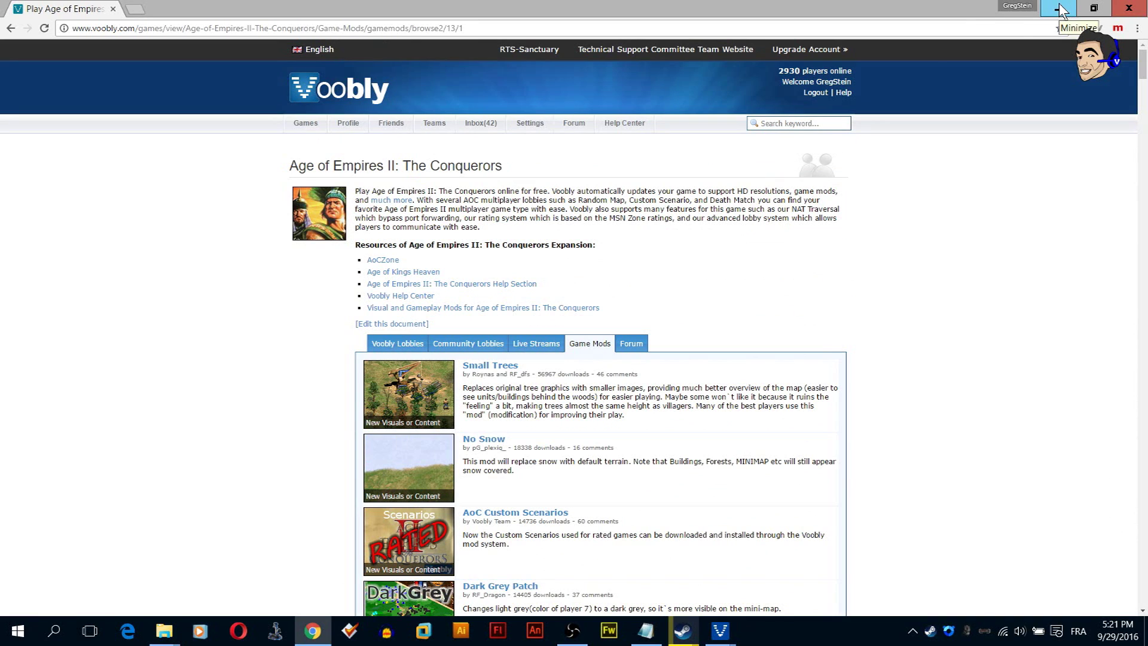
{"action": "scroll", "coordinate": [694, 496], "scroll_direction": "down", "scroll_amount": 3}
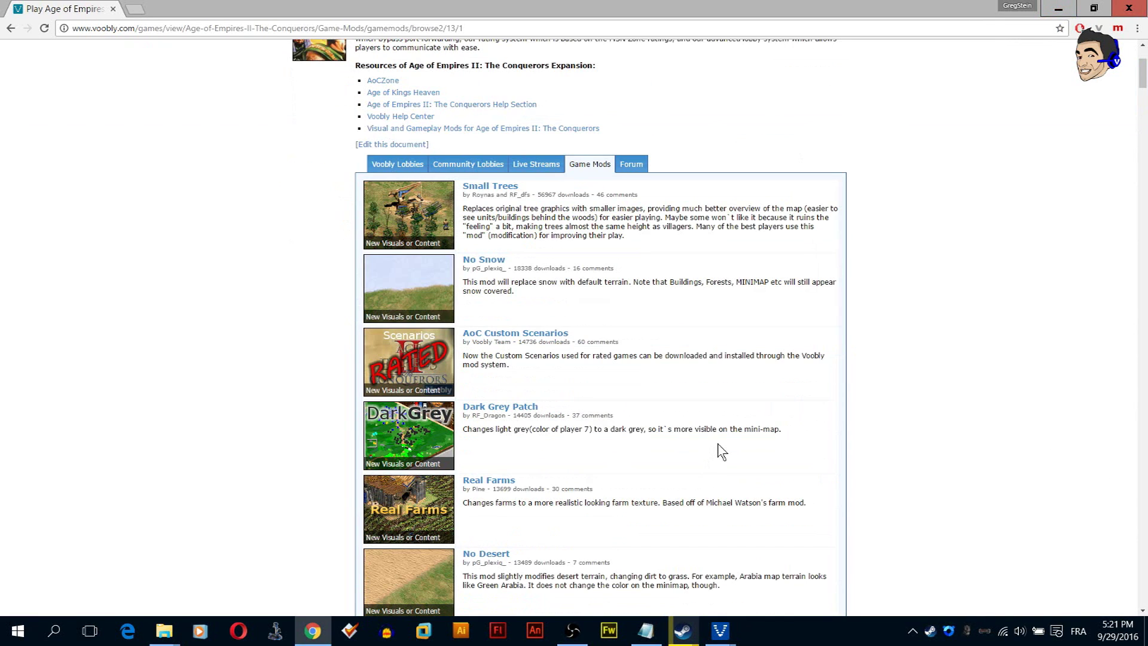
{"action": "left_click", "coordinate": [724, 629]}
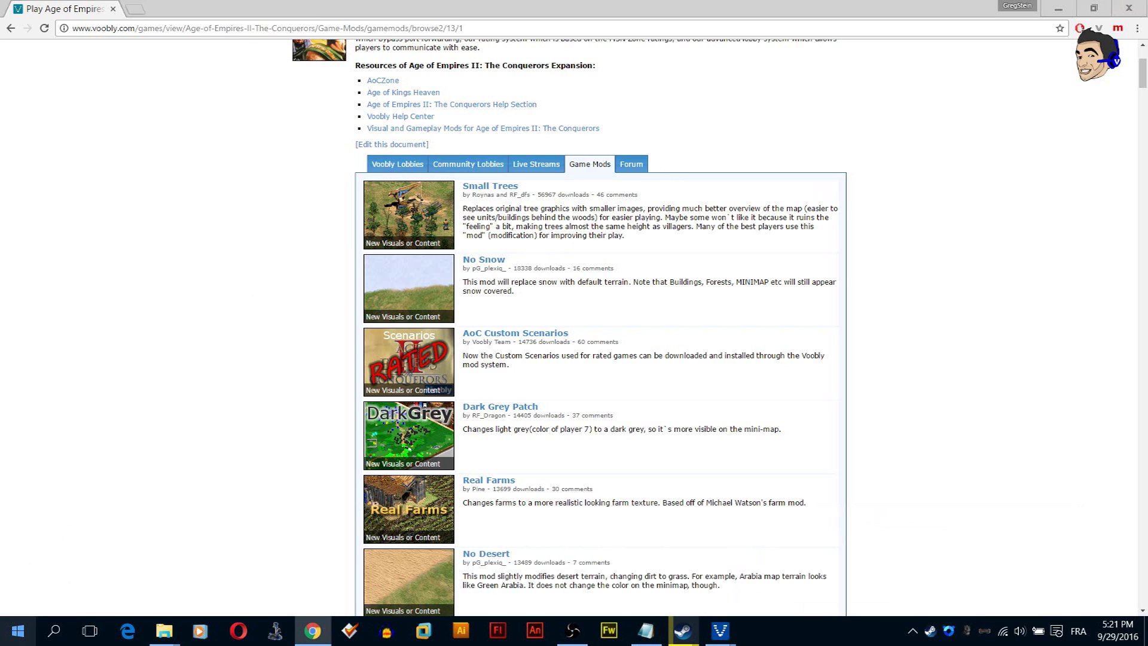
{"action": "left_click", "coordinate": [18, 630]}
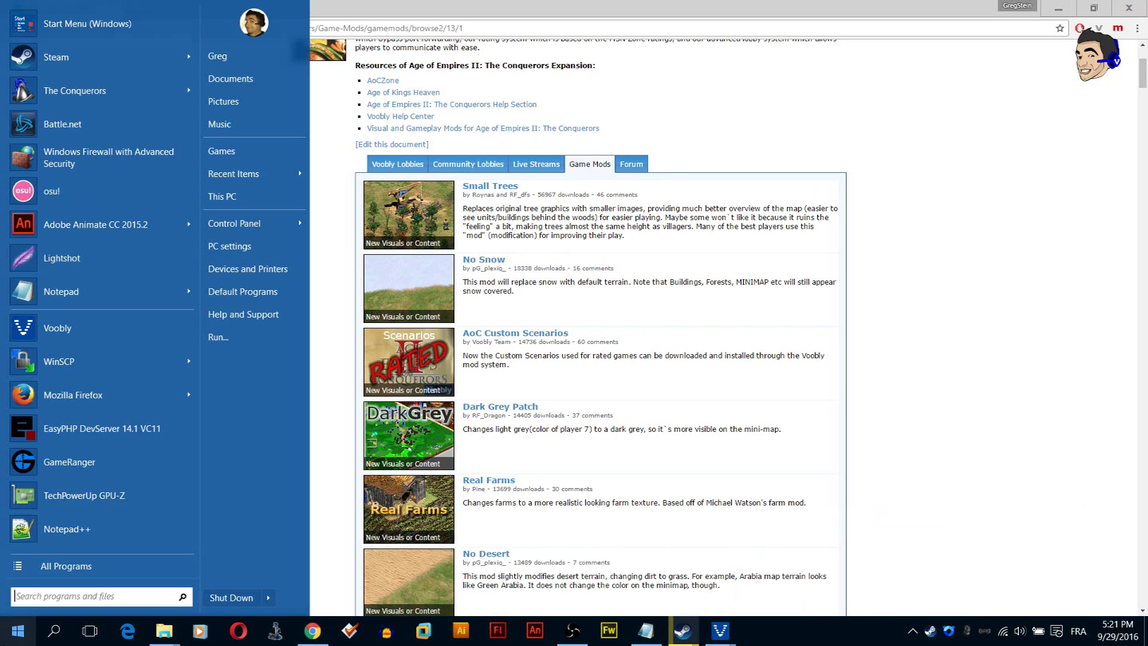
{"action": "left_click", "coordinate": [307, 344]}
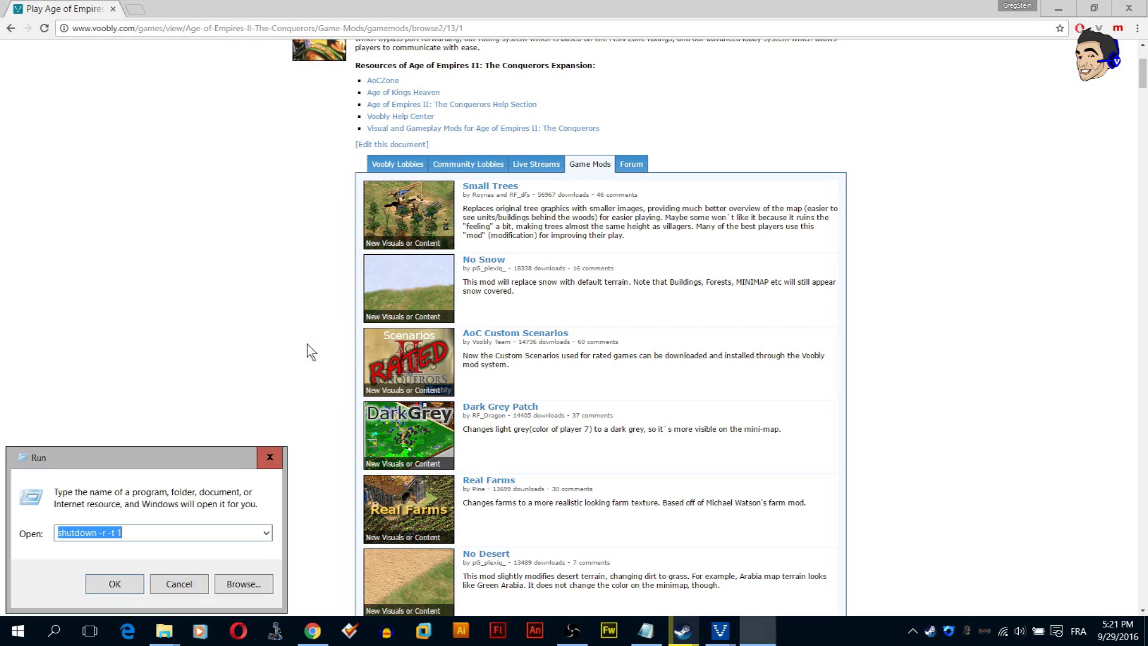
{"action": "left_click", "coordinate": [270, 457]}
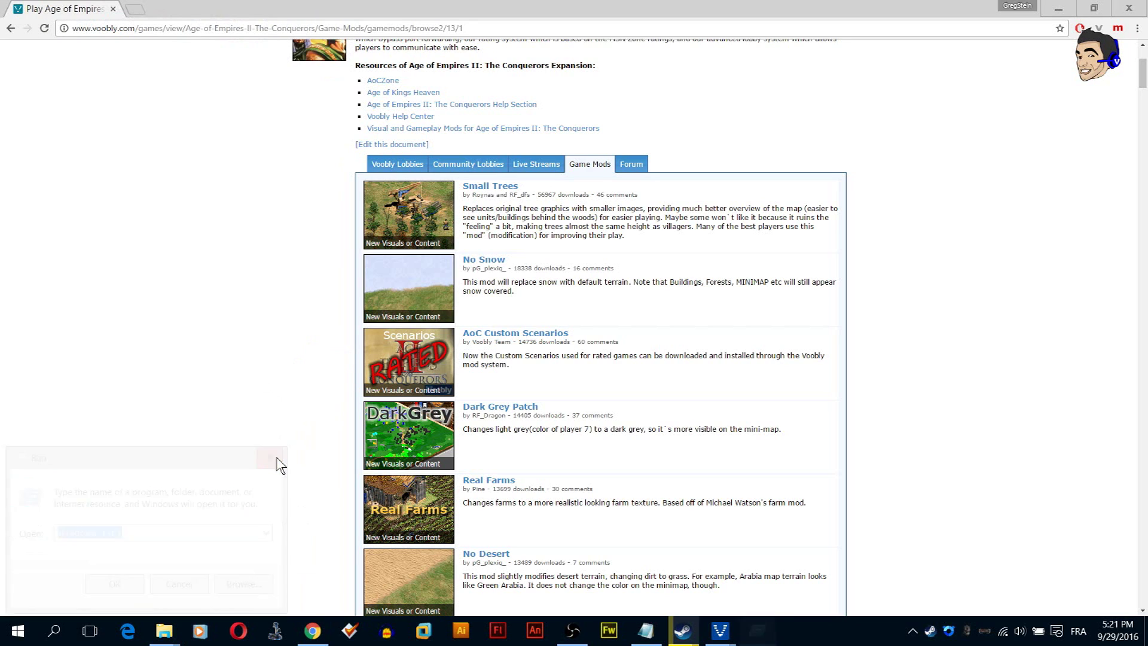
- Open the System Configuration utility with msconfig and select Normal startup
{"action": "left_click", "coordinate": [17, 630]}
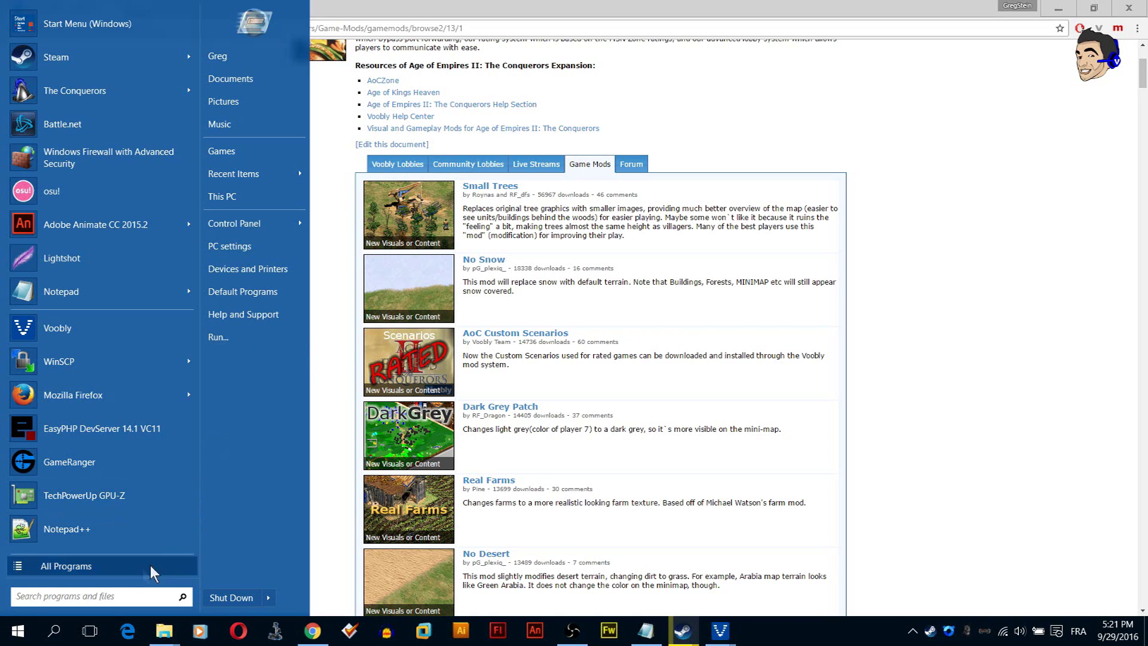
{"action": "type", "text": "msconfig"}
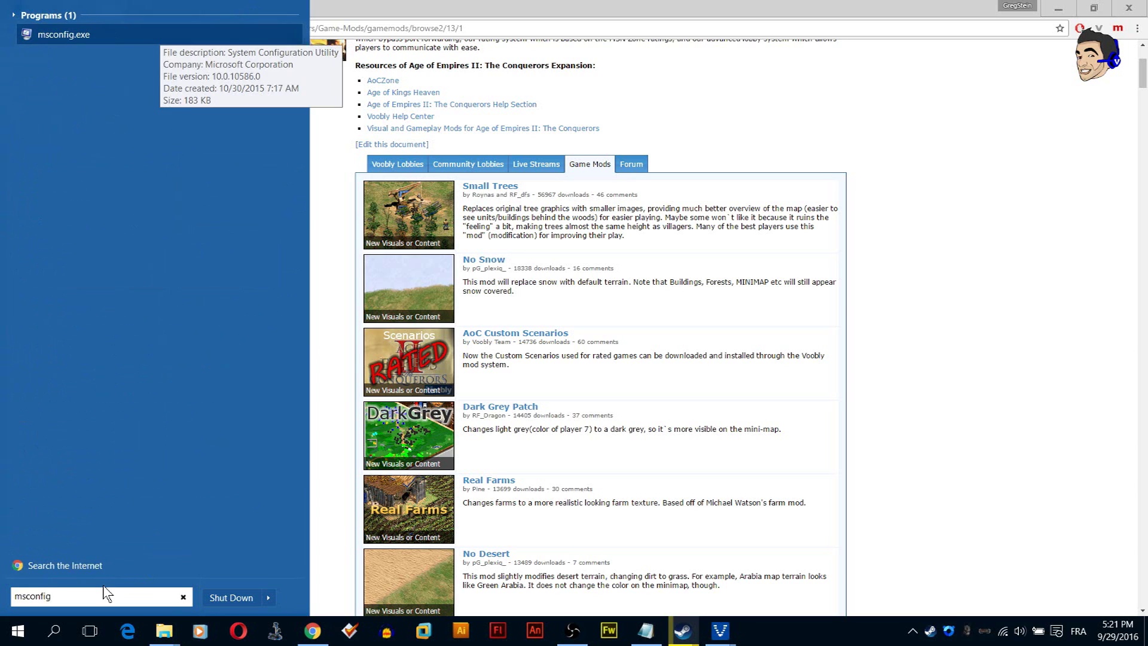
{"action": "key", "text": "Return"}
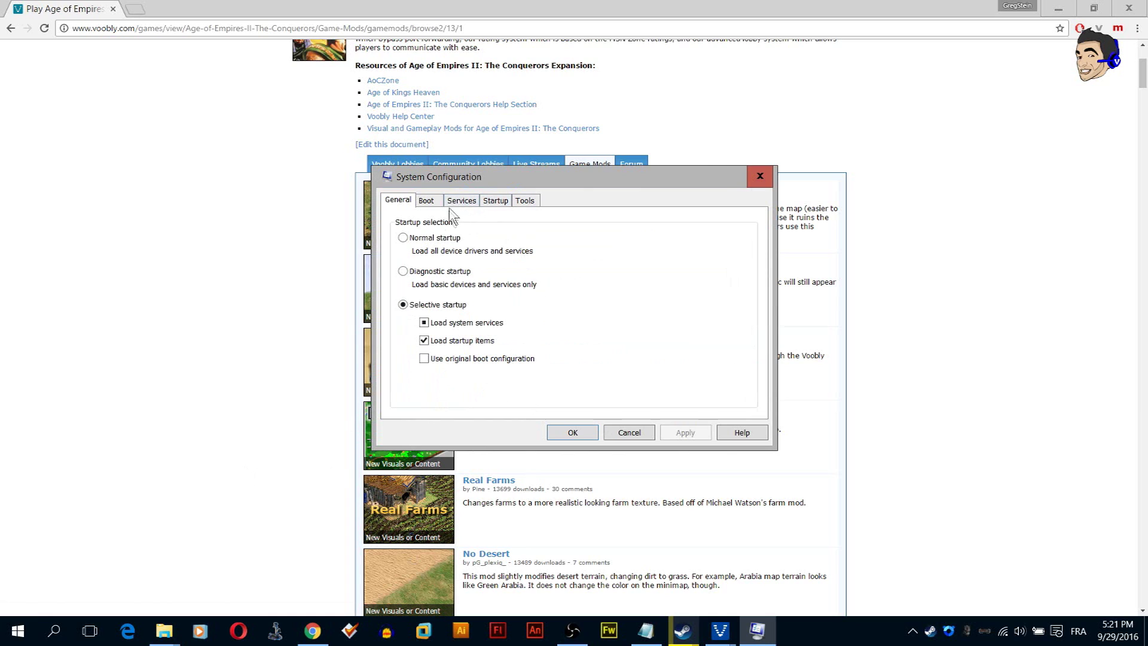
{"action": "left_click", "coordinate": [419, 238]}
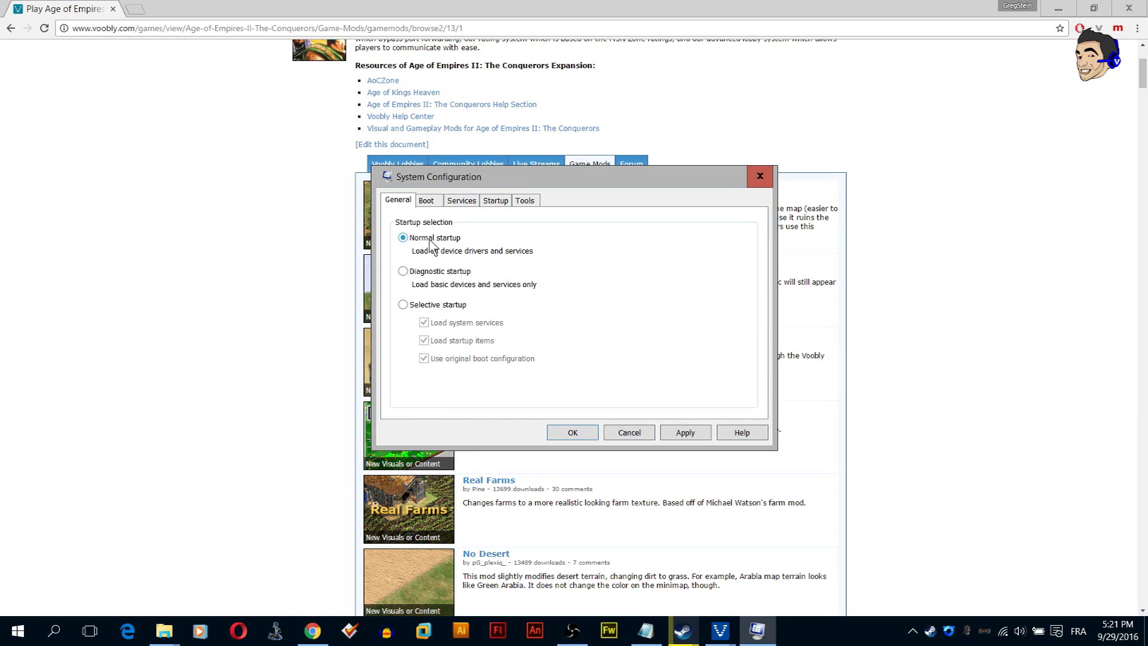
- Hide all Microsoft services in the System Configuration services list and disable all the remaining ones
{"action": "left_click", "coordinate": [431, 202]}
{"action": "left_click", "coordinate": [461, 201]}
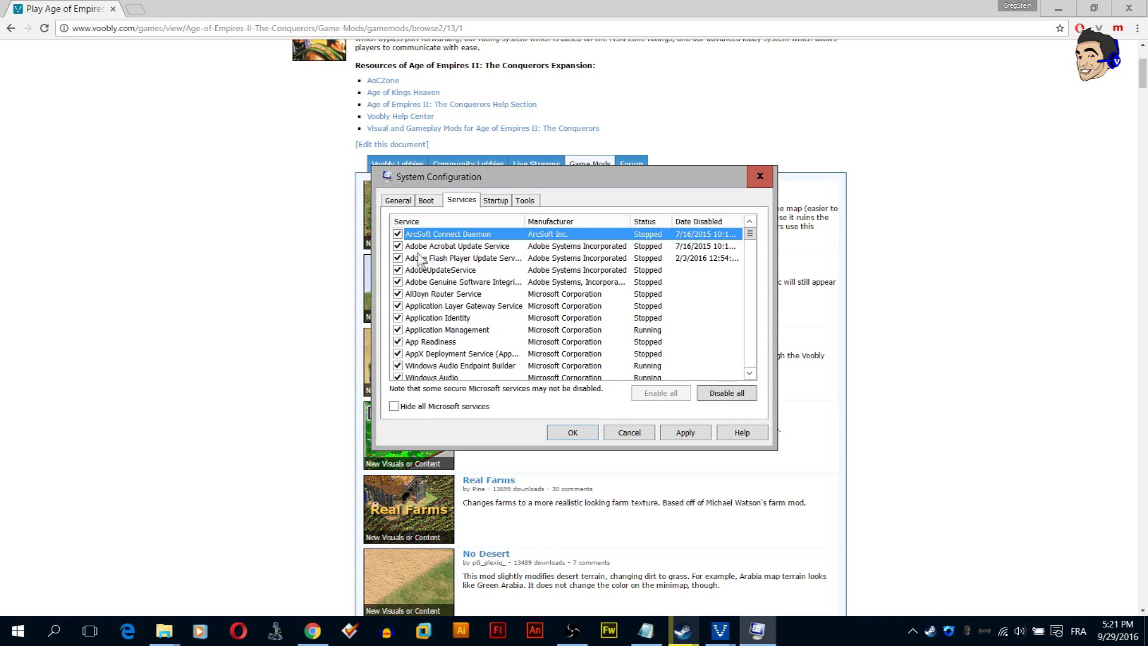
{"action": "left_click", "coordinate": [394, 407]}
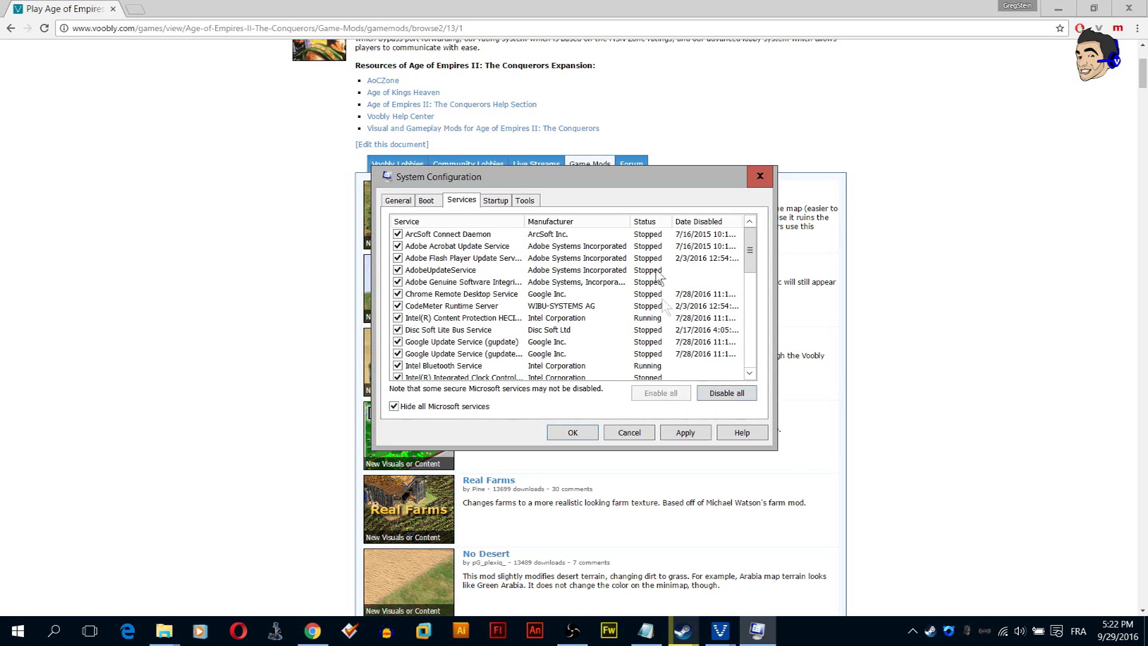
{"action": "left_click", "coordinate": [712, 393]}
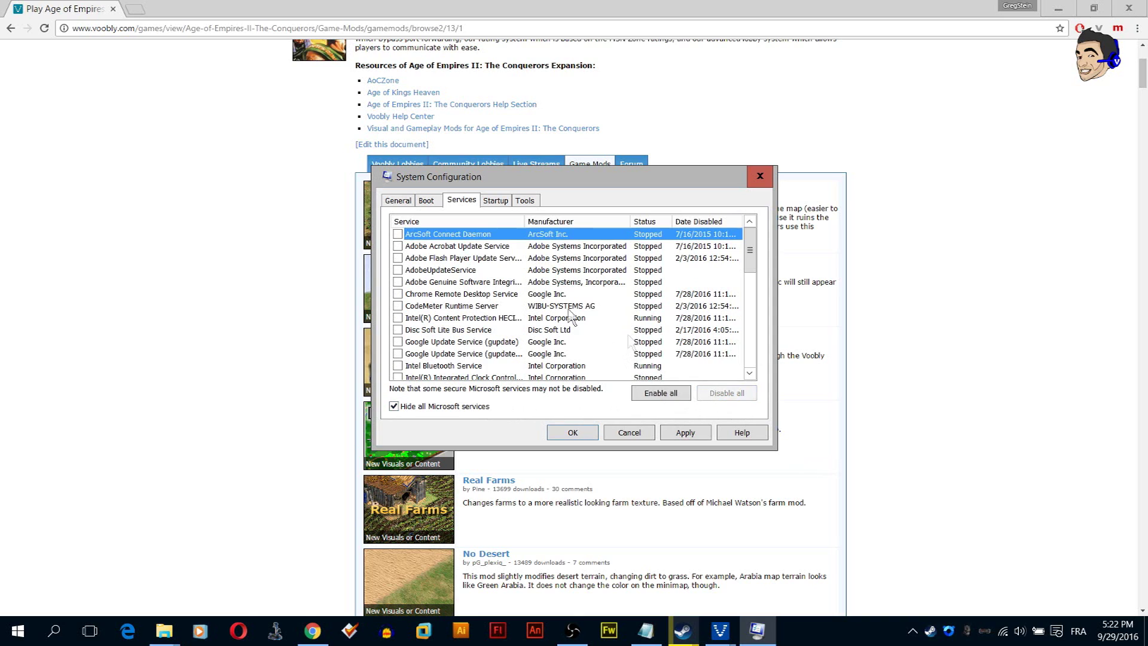
- Show the Startup section of System Configuration and close the utility without applying the changes
{"action": "left_click", "coordinate": [489, 204]}
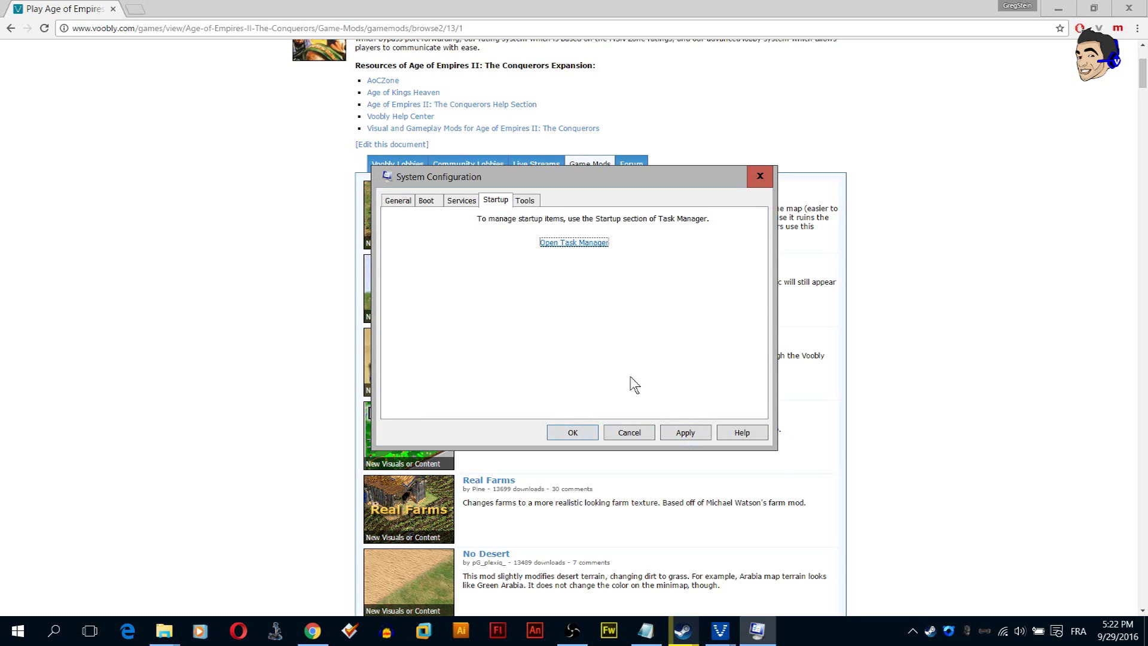
{"action": "left_click", "coordinate": [758, 177]}
{"action": "right_click", "coordinate": [774, 641]}
{"action": "key", "text": "Escape"}
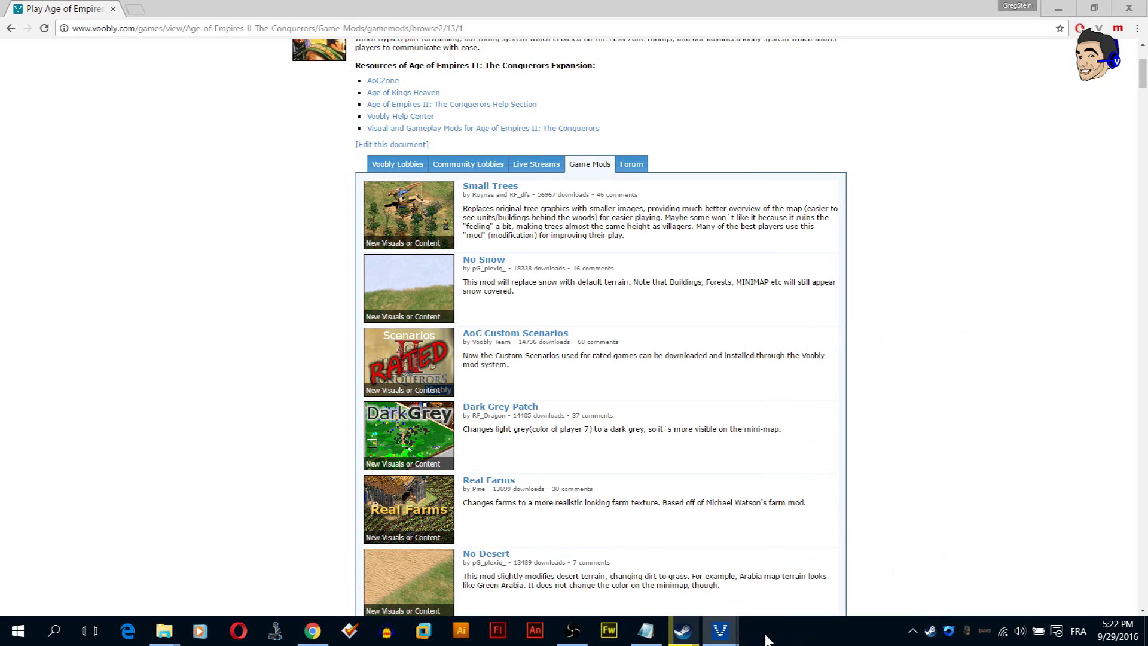
- Open Task Manager and examine which startup programs are enabled or disabled, including NVIDIA Backend
{"action": "right_click", "coordinate": [765, 634]}
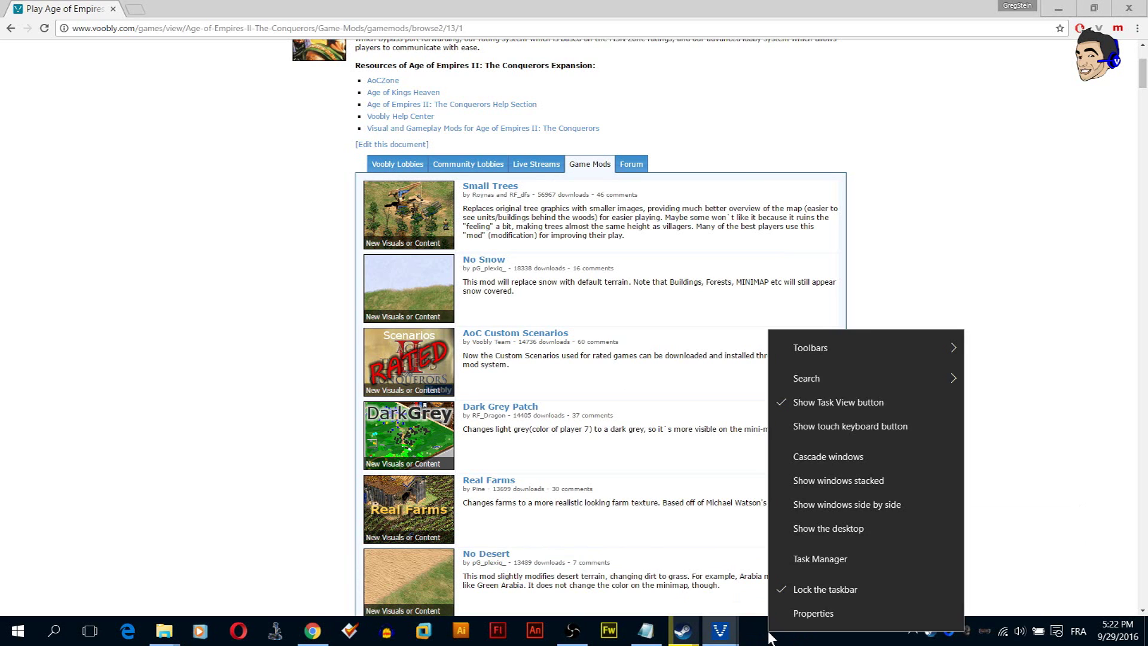
{"action": "left_click", "coordinate": [837, 561]}
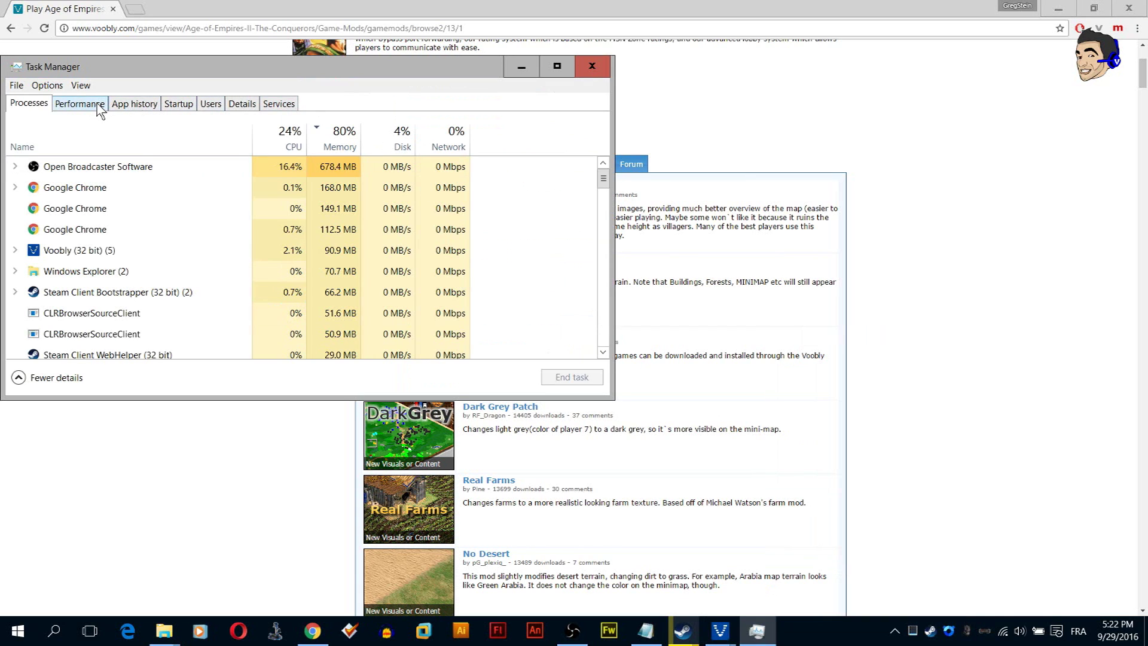
{"action": "left_click", "coordinate": [179, 104]}
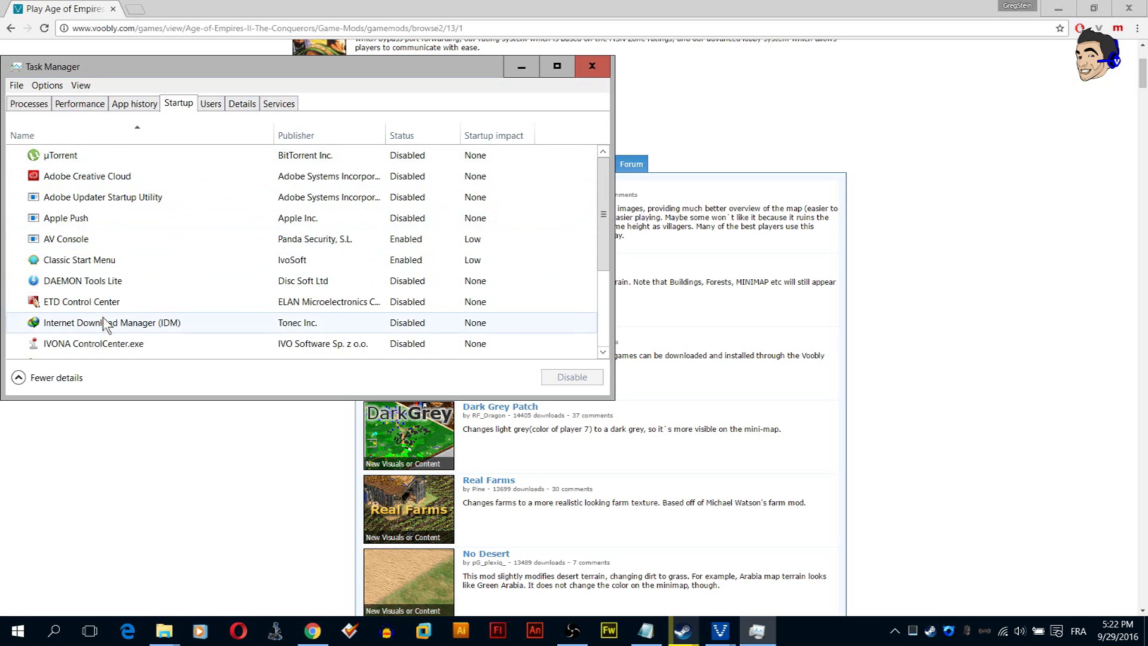
{"action": "scroll", "coordinate": [109, 325], "scroll_direction": "down", "scroll_amount": 1}
{"action": "scroll", "coordinate": [109, 326], "scroll_direction": "down", "scroll_amount": 2}
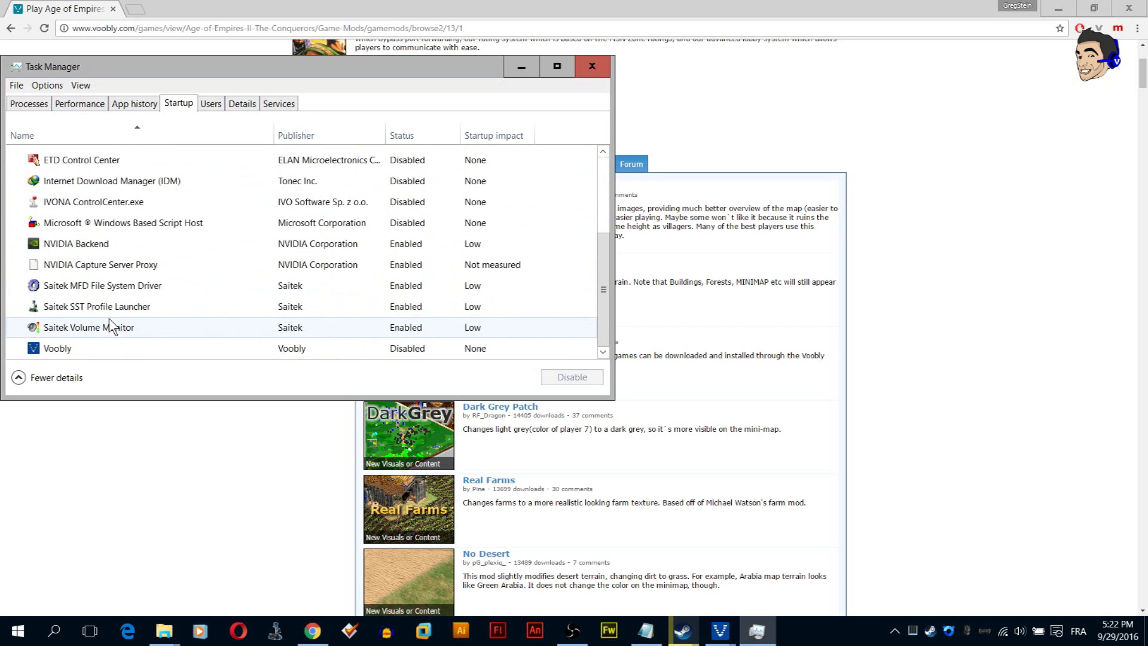
{"action": "left_click", "coordinate": [78, 249]}
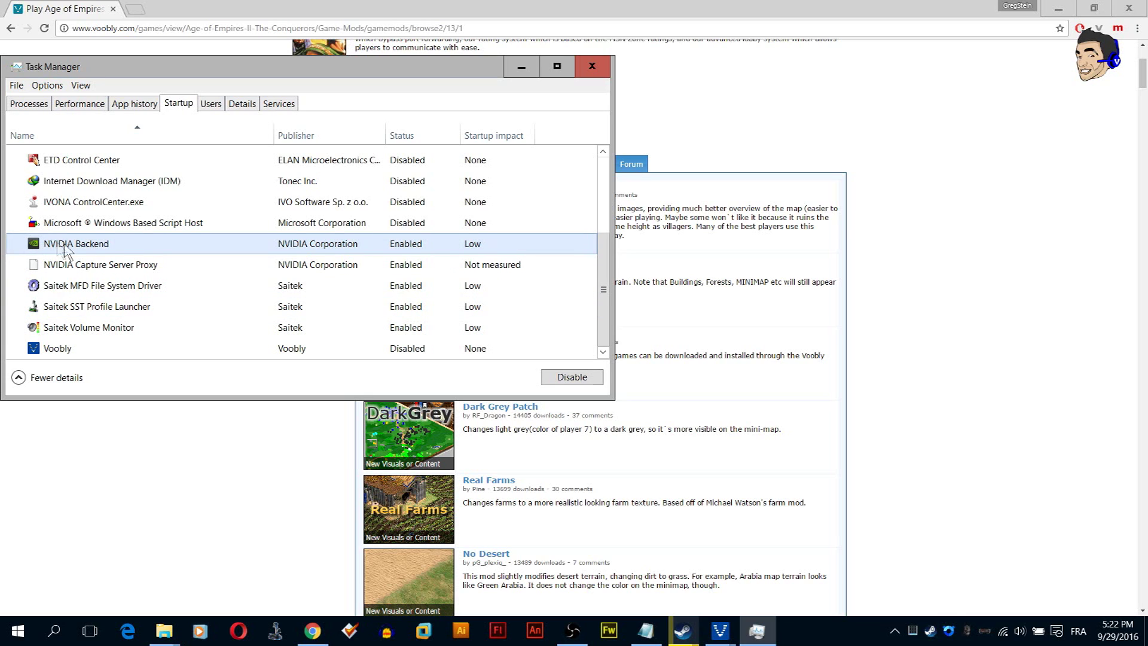
{"action": "scroll", "coordinate": [122, 286], "scroll_direction": "up", "scroll_amount": 1}
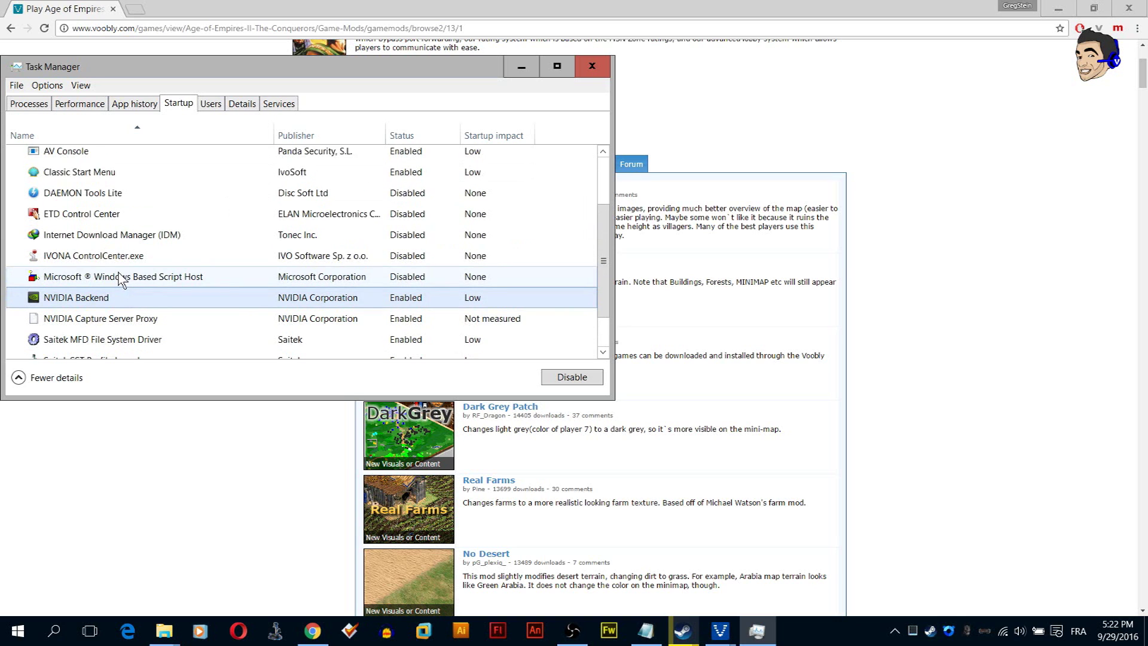
{"action": "scroll", "coordinate": [122, 275], "scroll_direction": "up", "scroll_amount": 2}
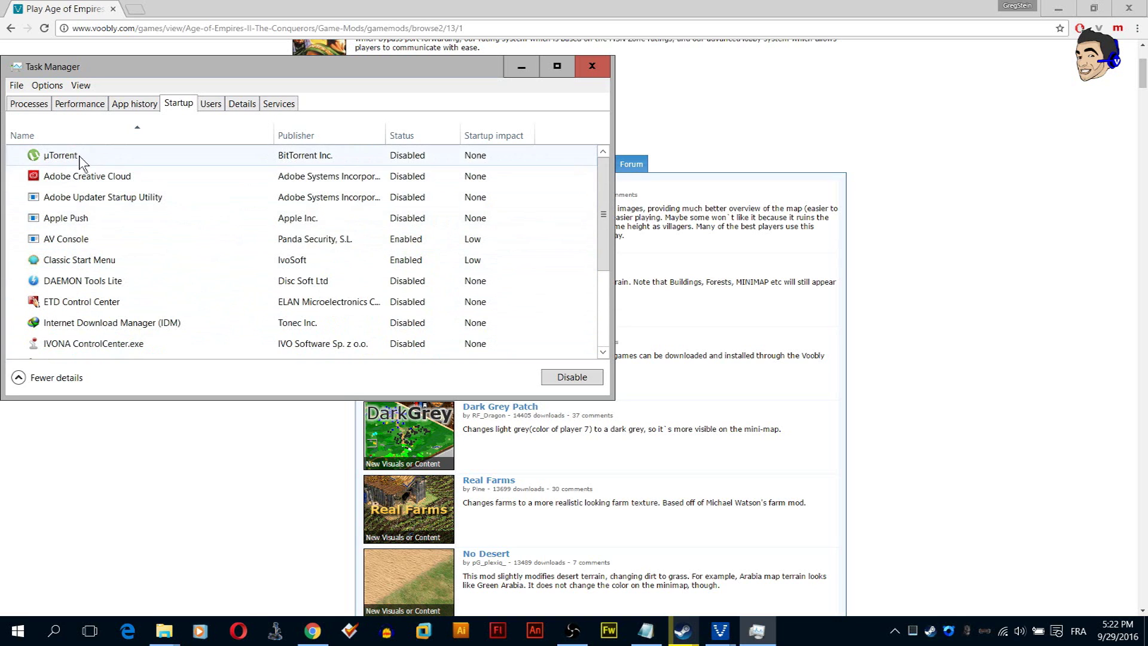
{"action": "scroll", "coordinate": [310, 249], "scroll_direction": "down", "scroll_amount": 2}
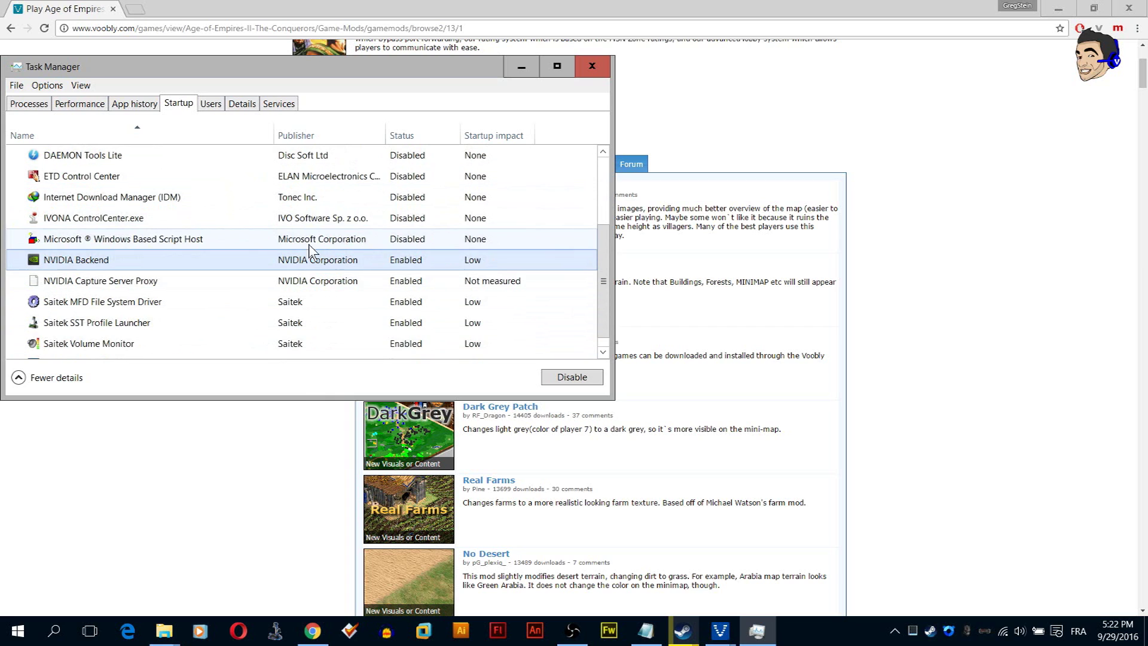
{"action": "scroll", "coordinate": [309, 248], "scroll_direction": "down", "scroll_amount": 1}
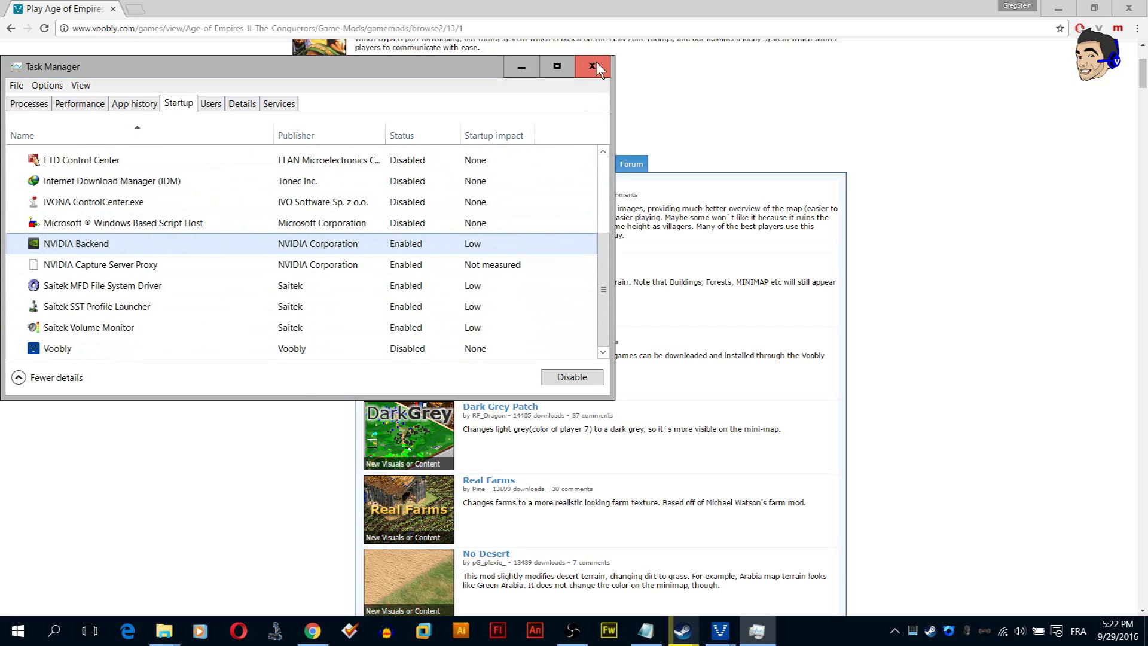
{"action": "scroll", "coordinate": [550, 184], "scroll_direction": "up", "scroll_amount": 3}
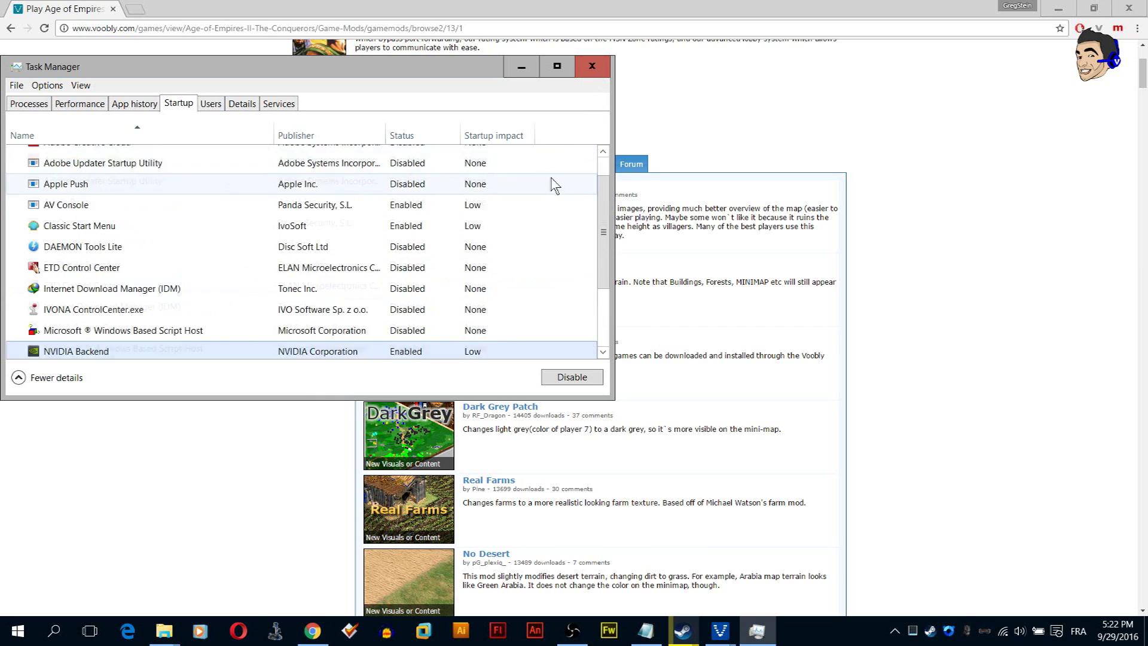
- Sort the startup programs by startup impact, review the list and close Task Manager
{"action": "left_click", "coordinate": [487, 136]}
{"action": "scroll", "coordinate": [508, 233], "scroll_direction": "down", "scroll_amount": 1}
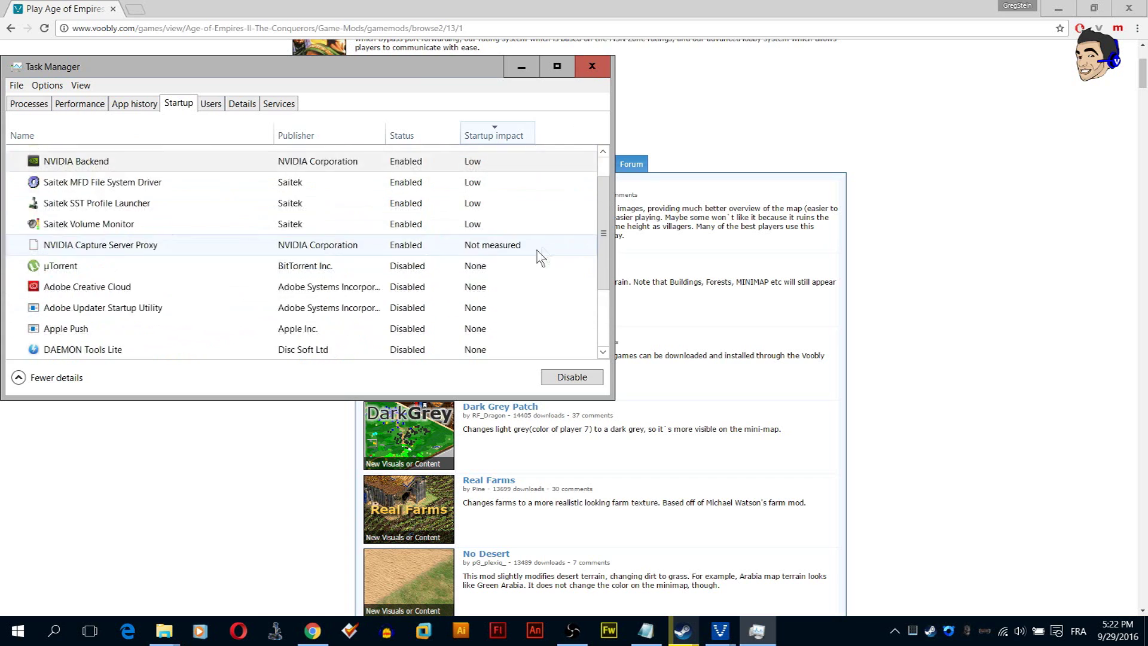
{"action": "scroll", "coordinate": [532, 251], "scroll_direction": "up", "scroll_amount": 1}
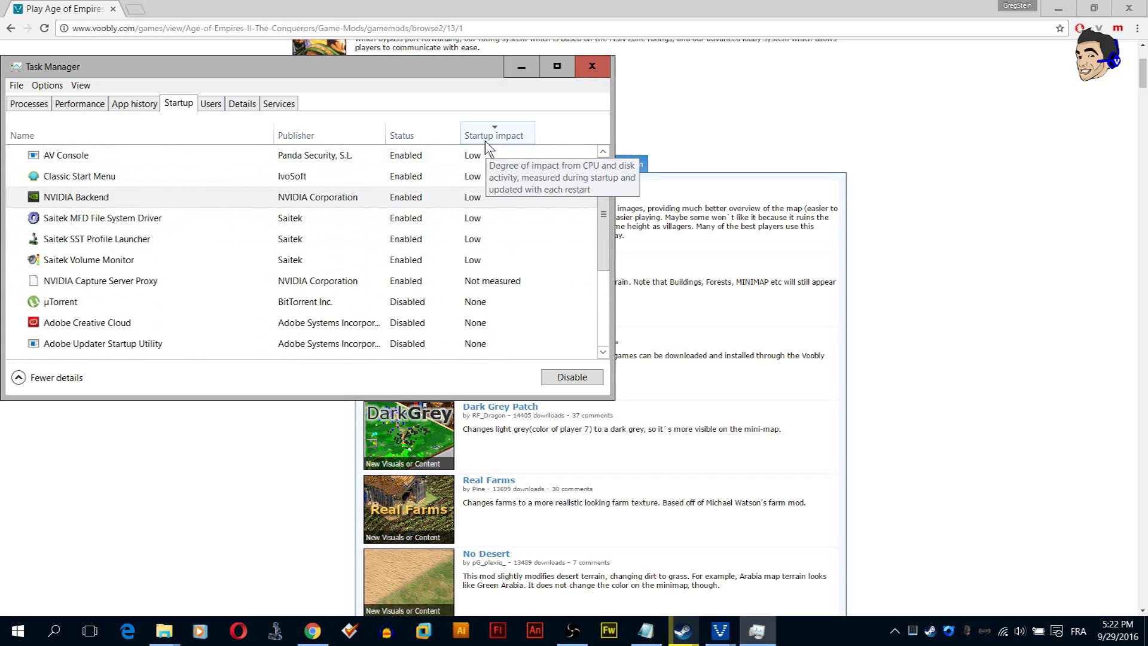
{"action": "scroll", "coordinate": [496, 275], "scroll_direction": "down", "scroll_amount": 1}
{"action": "scroll", "coordinate": [496, 263], "scroll_direction": "down", "scroll_amount": 1}
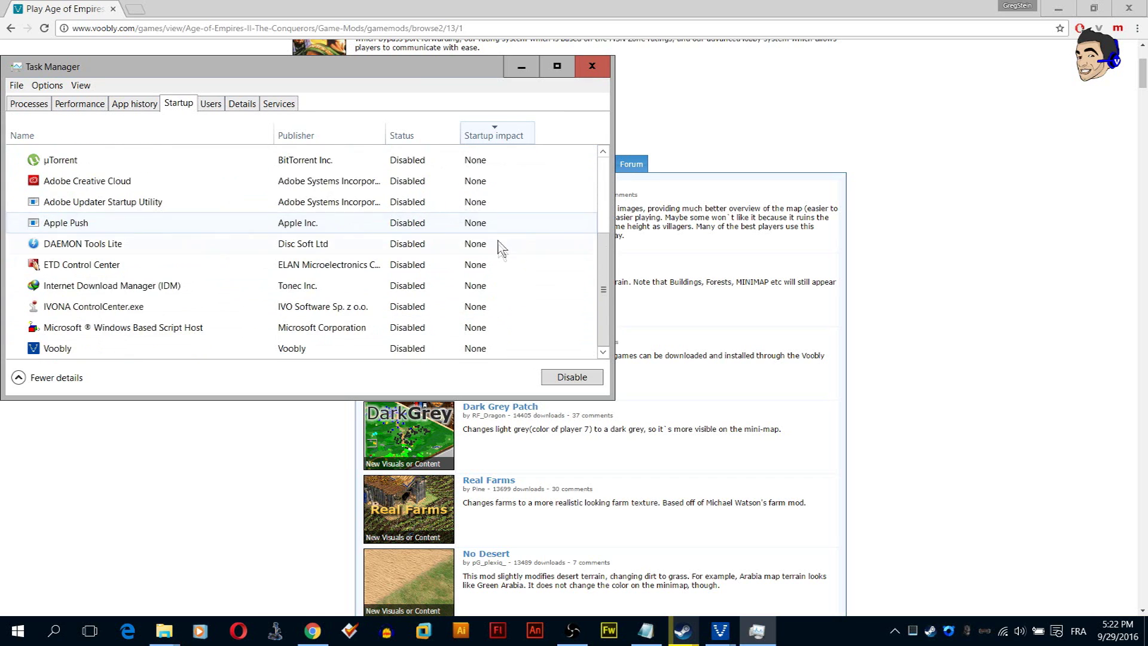
{"action": "left_click", "coordinate": [591, 67]}
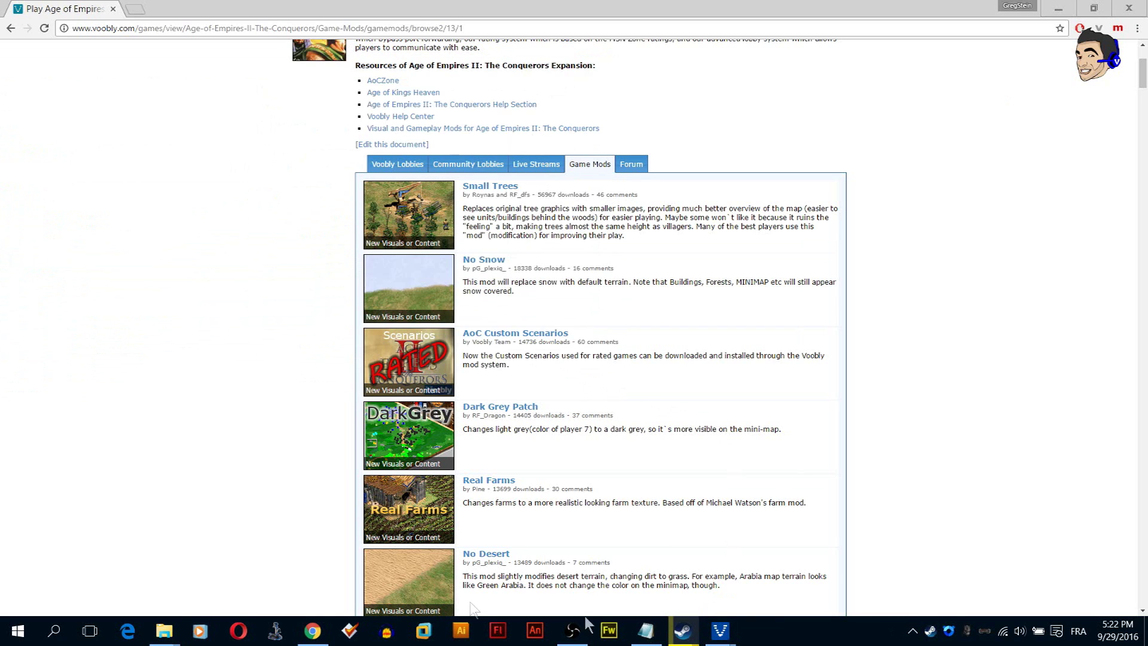
{"action": "mouse_move", "coordinate": [173, 630]}
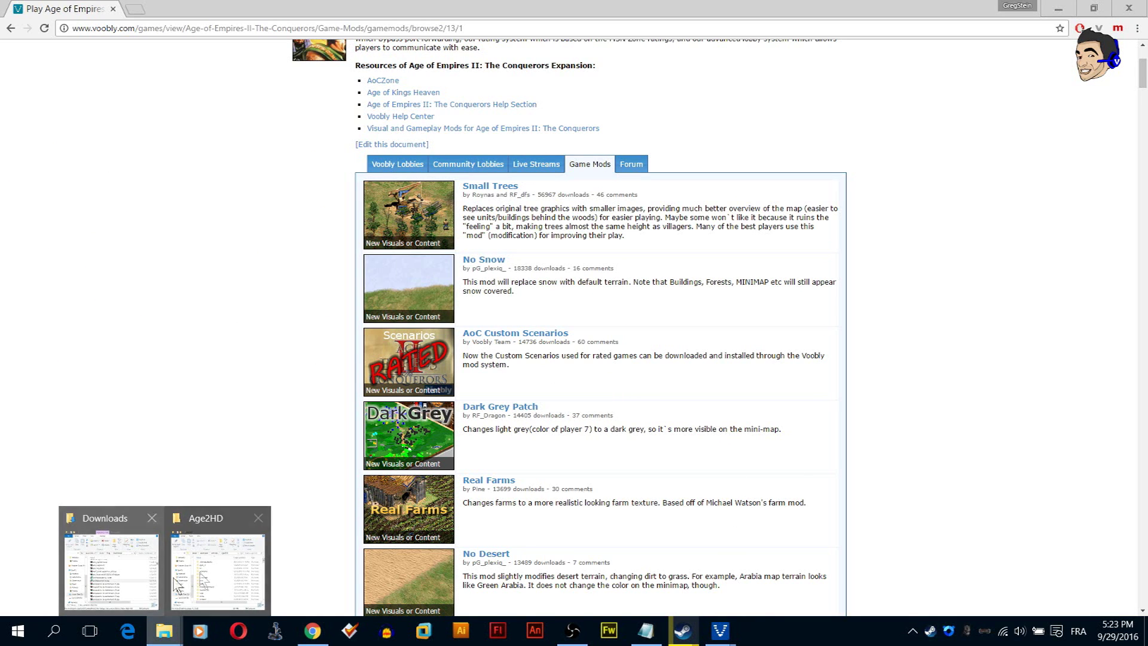
{"action": "left_click", "coordinate": [241, 565]}
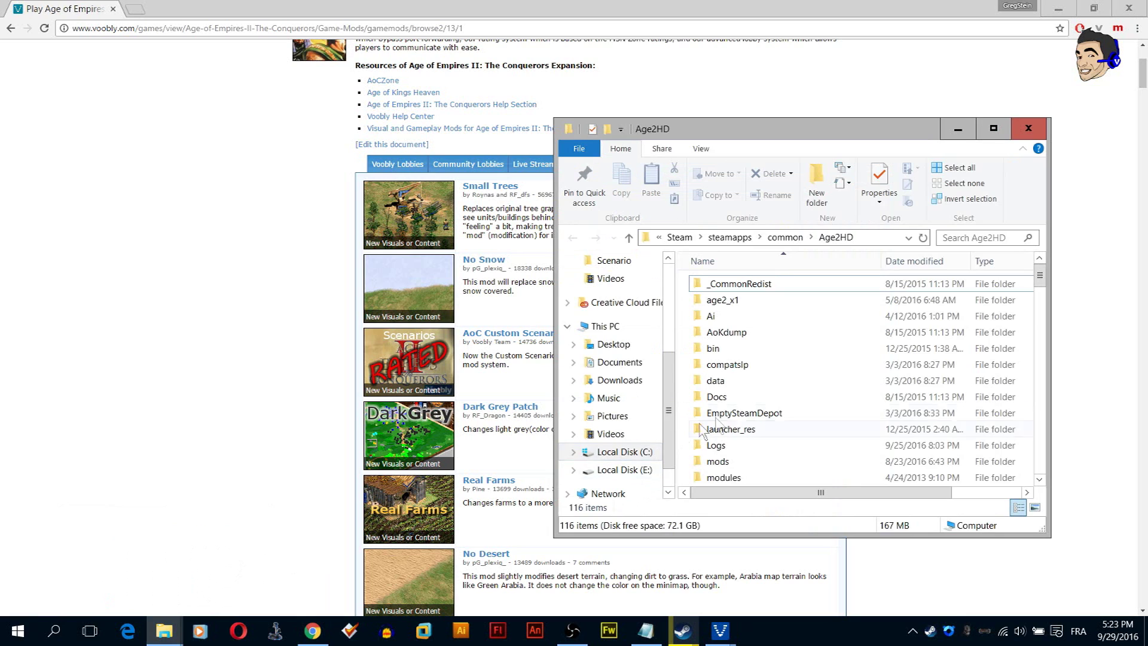
{"action": "left_click", "coordinate": [960, 129]}
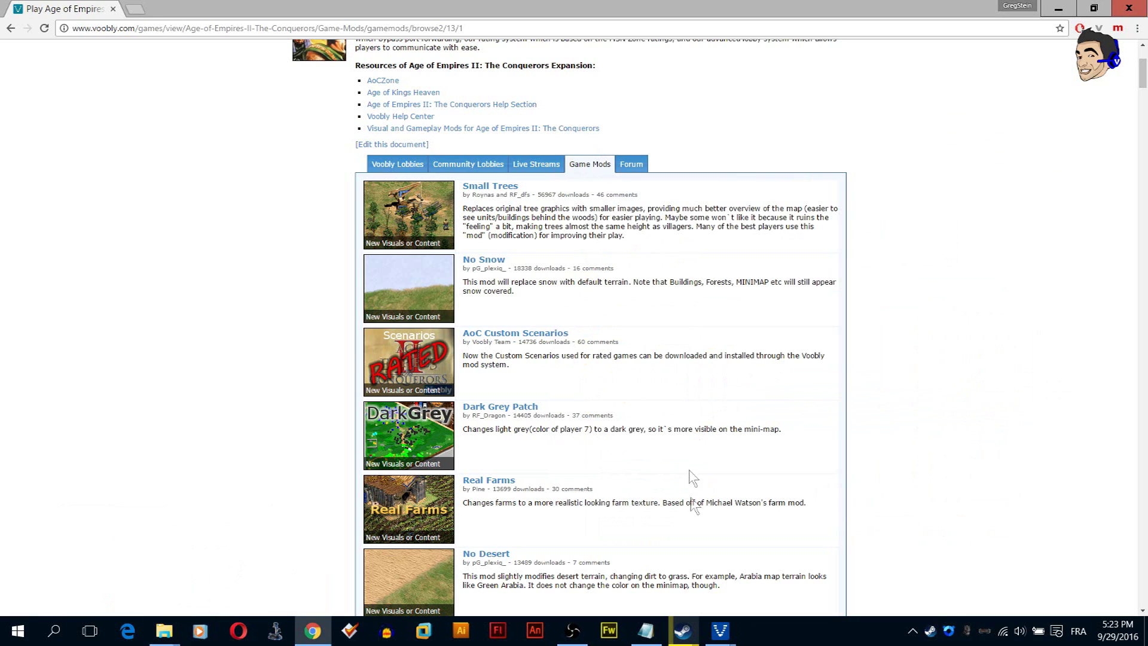
{"action": "key", "text": "super"}
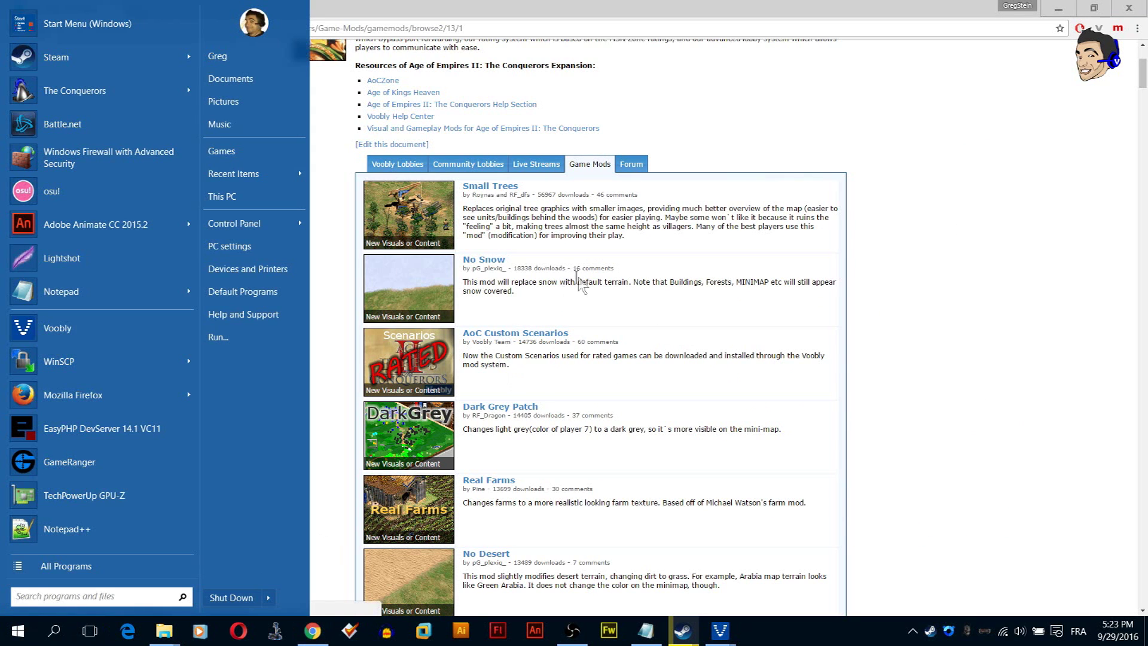
{"action": "key", "text": "super"}
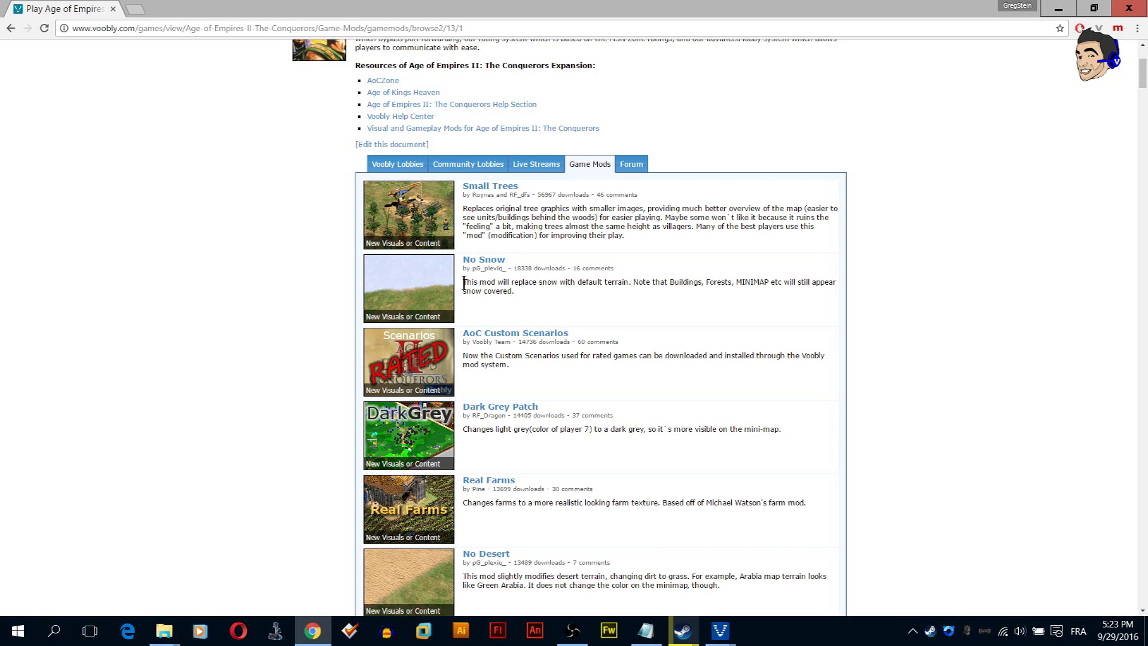
{"action": "left_click_drag", "start_coordinate": [464, 282], "coordinate": [626, 281]}
{"action": "left_click", "coordinate": [592, 303]}
- Search the Start menu for services.msc and open the Windows Services console
{"action": "left_click", "coordinate": [17, 630]}
{"action": "type", "text": "ser"}
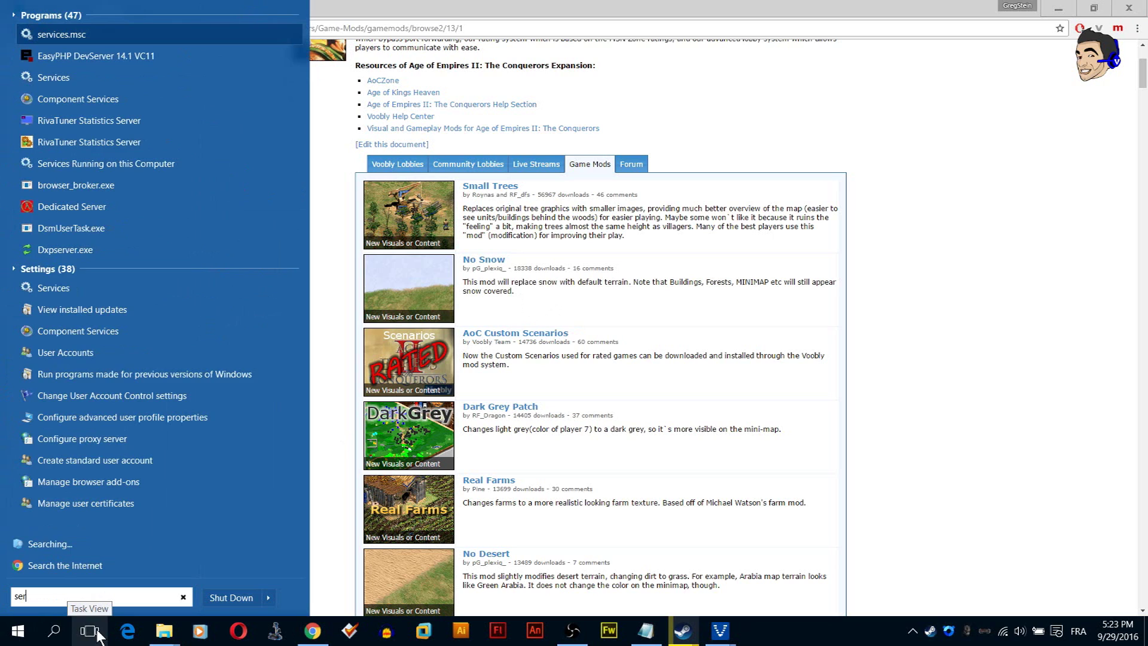
{"action": "type", "text": "vices"}
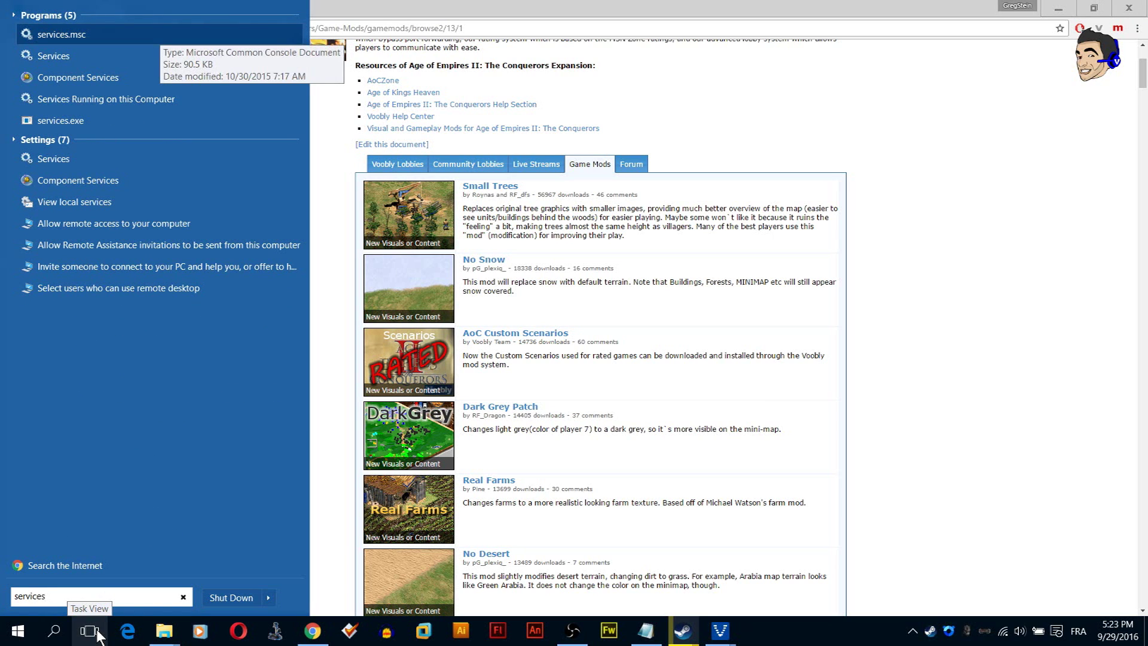
{"action": "type", "text": ".msc"}
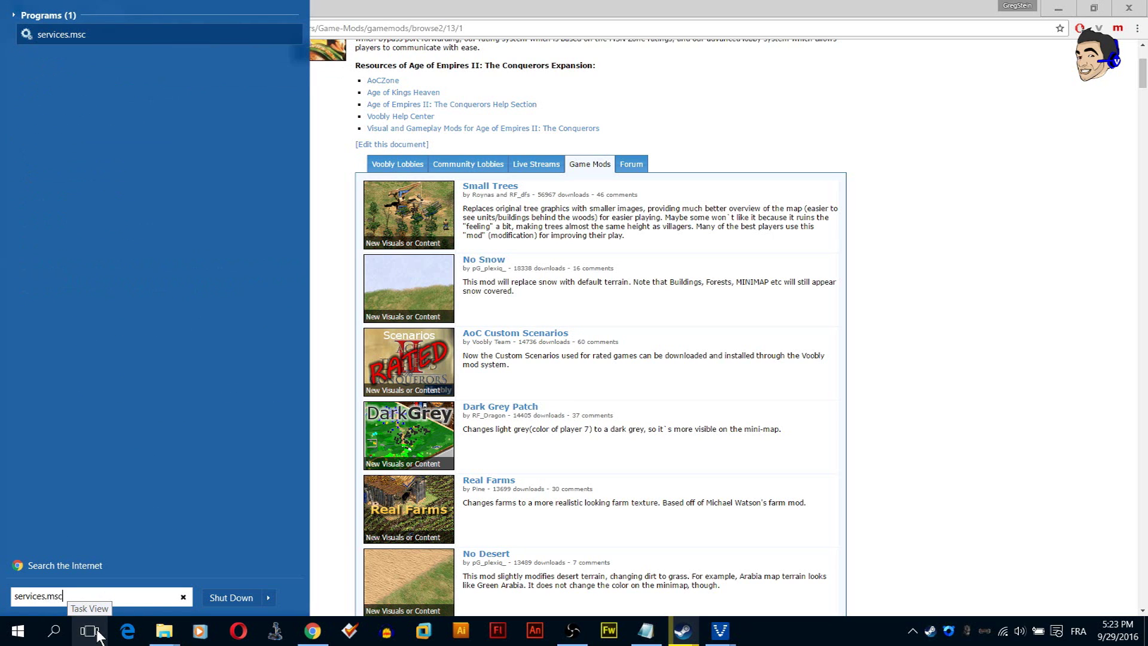
{"action": "left_click", "coordinate": [62, 36]}
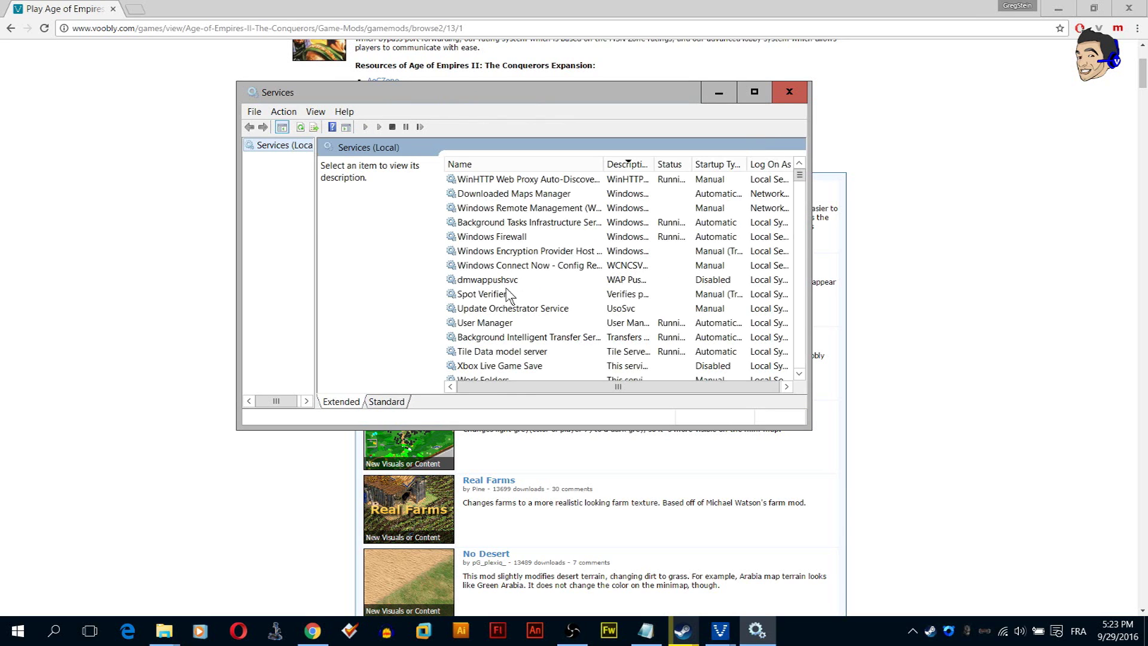
- Find the Superfetch service, choose Disabled as its startup type and close its properties without applying
{"action": "left_click", "coordinate": [507, 293]}
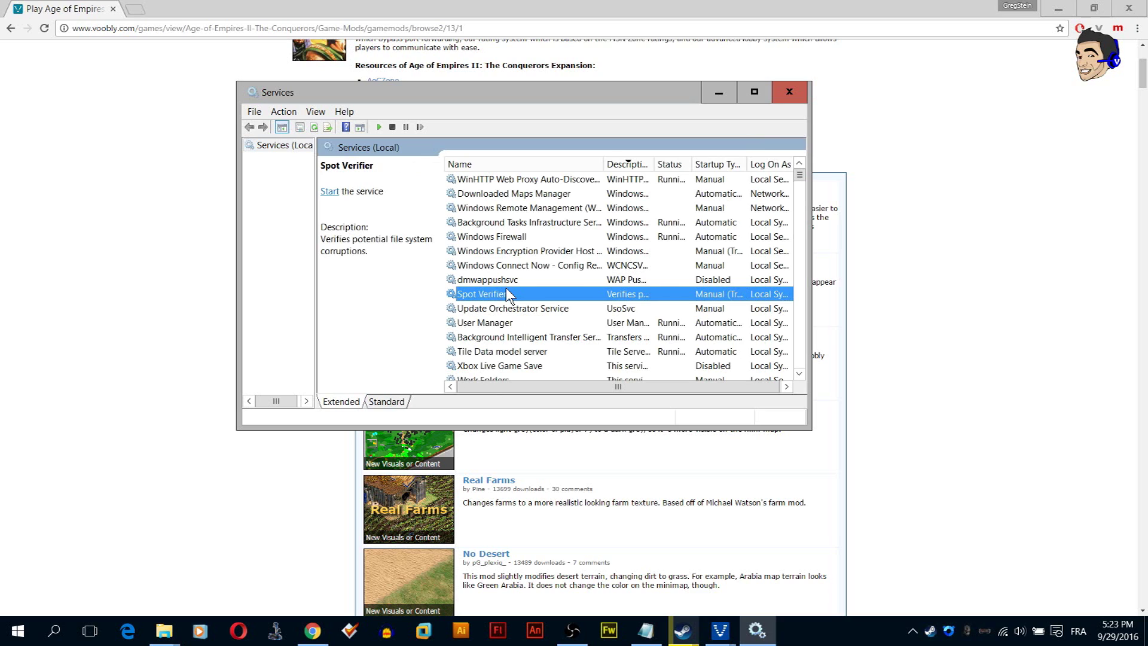
{"action": "key", "text": "s"}
{"action": "key", "text": "u"}
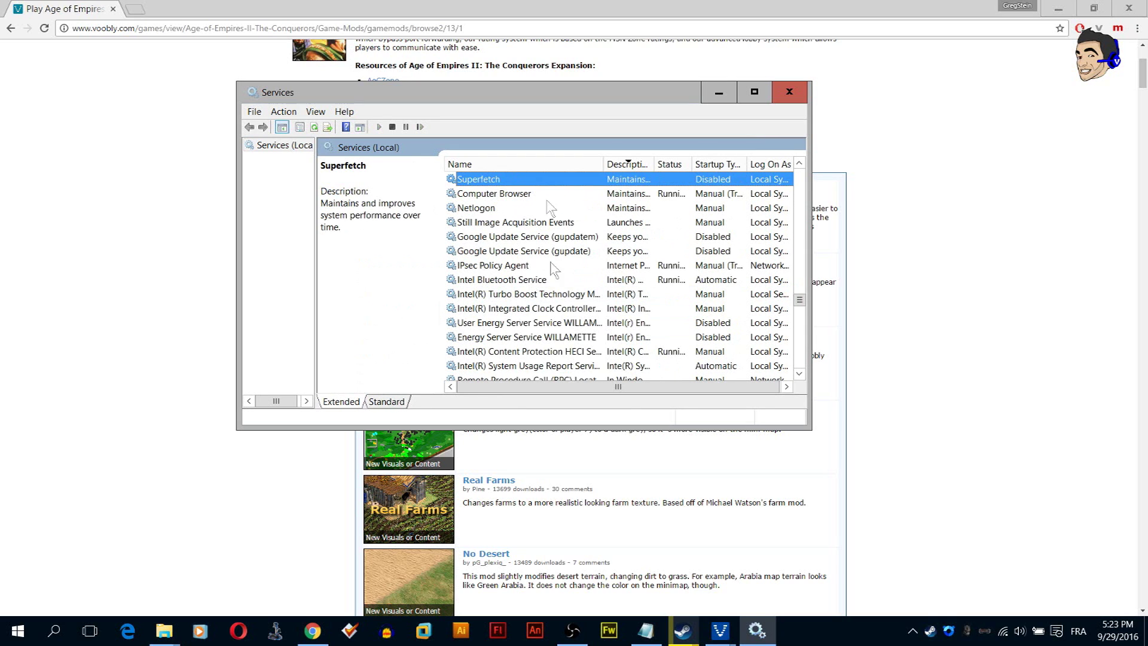
{"action": "right_click", "coordinate": [488, 177]}
{"action": "left_click", "coordinate": [527, 291]}
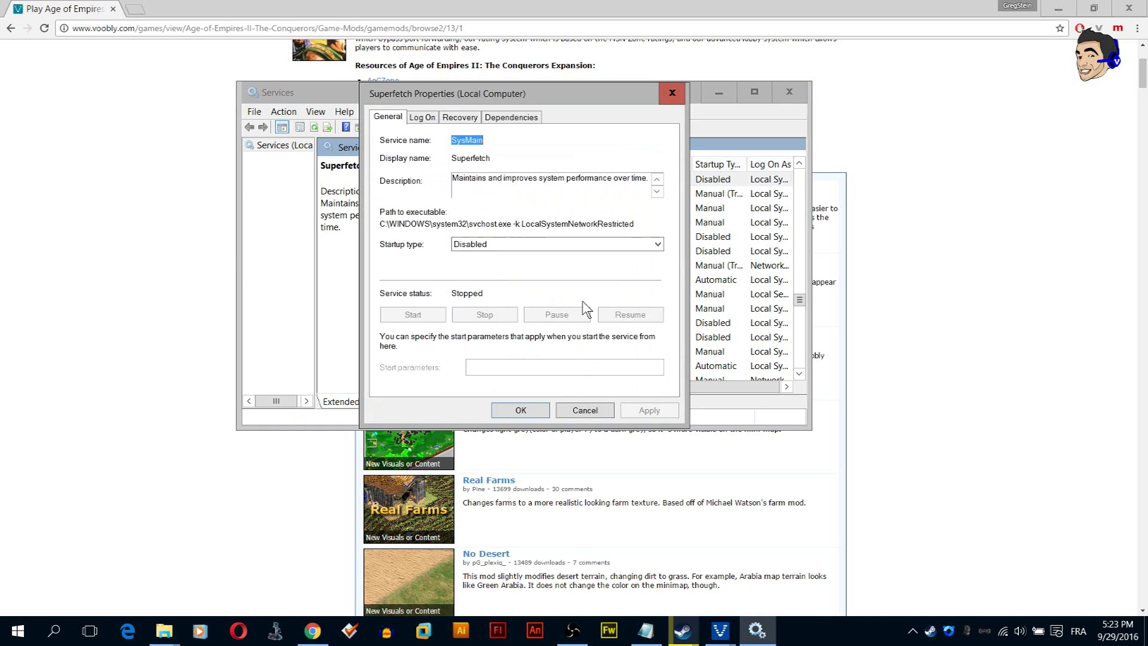
{"action": "left_click", "coordinate": [518, 244]}
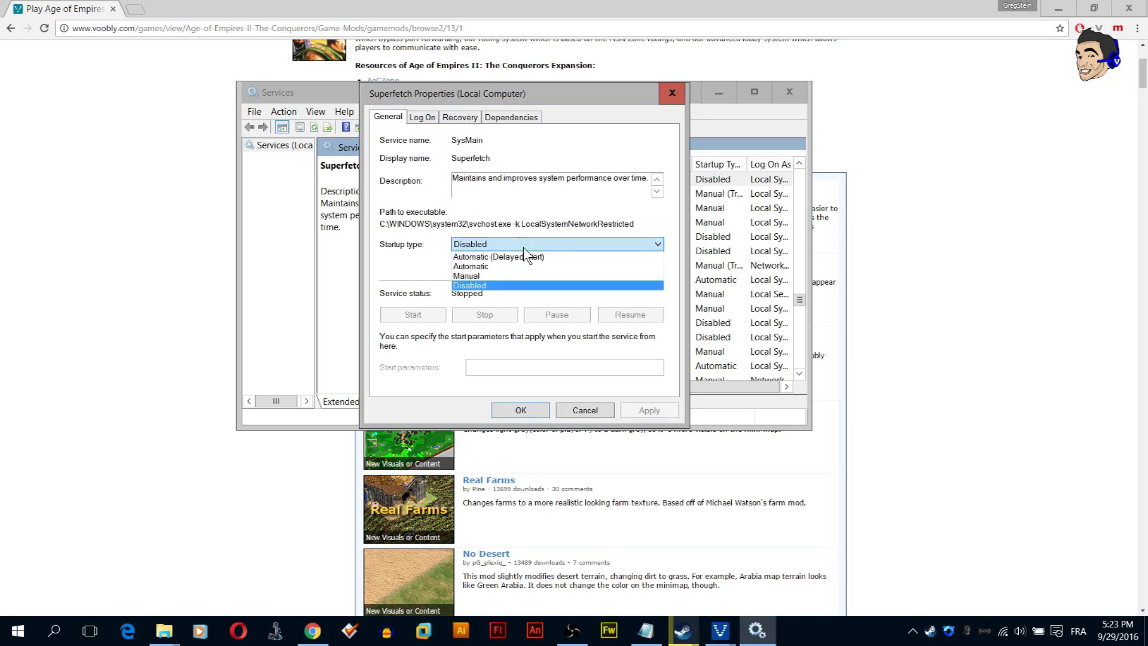
{"action": "left_click", "coordinate": [481, 286]}
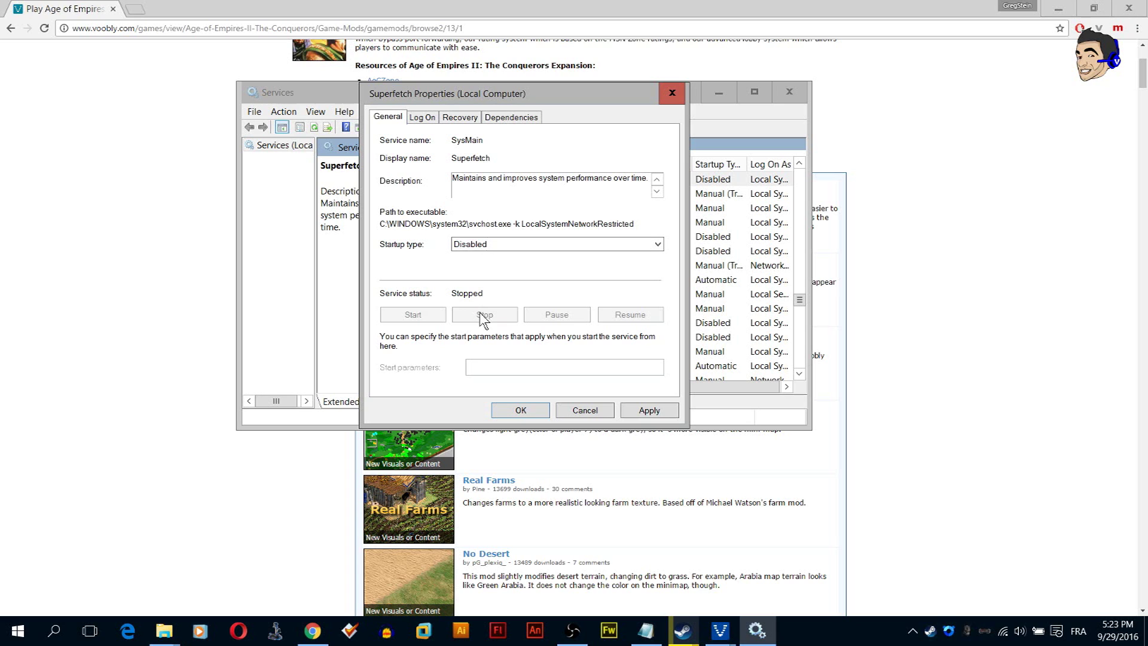
{"action": "left_click", "coordinate": [572, 406]}
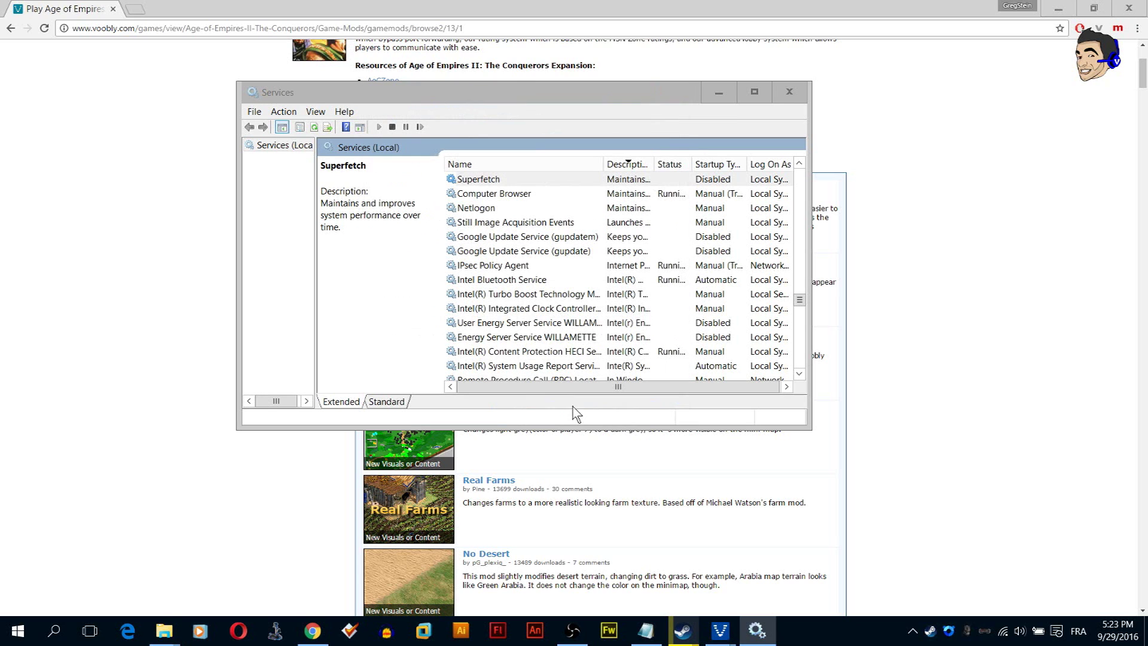
- Look at the properties of Windows Defender Service and close them without making changes
{"action": "scroll", "coordinate": [512, 225], "scroll_direction": "down", "scroll_amount": 5}
{"action": "left_click", "coordinate": [512, 221]}
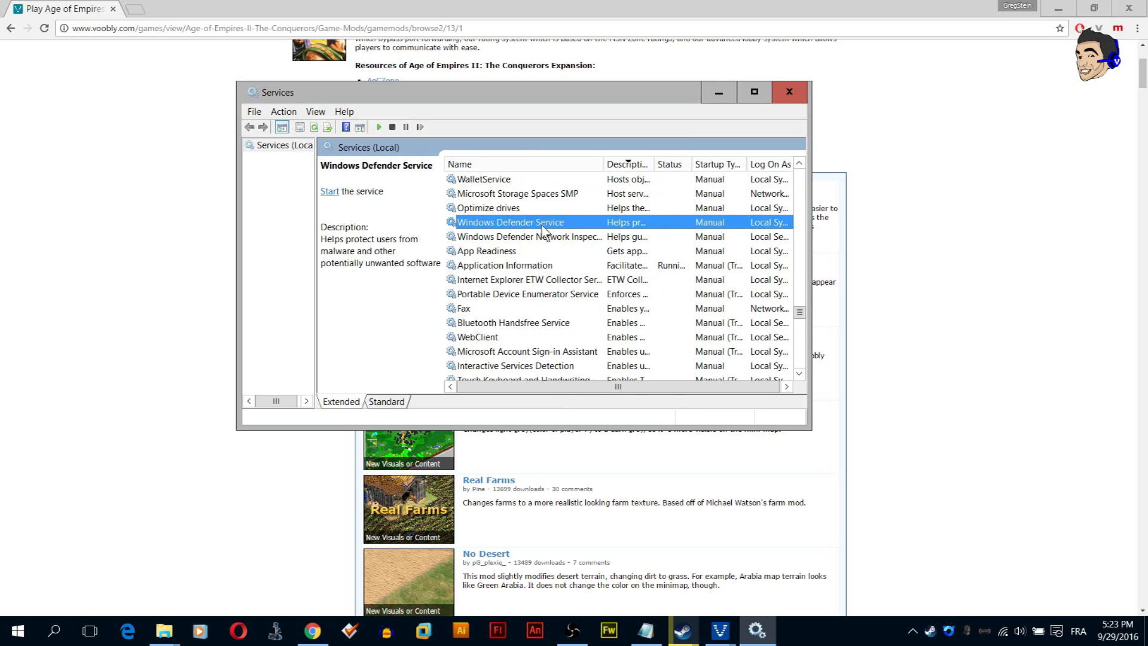
{"action": "right_click", "coordinate": [493, 231]}
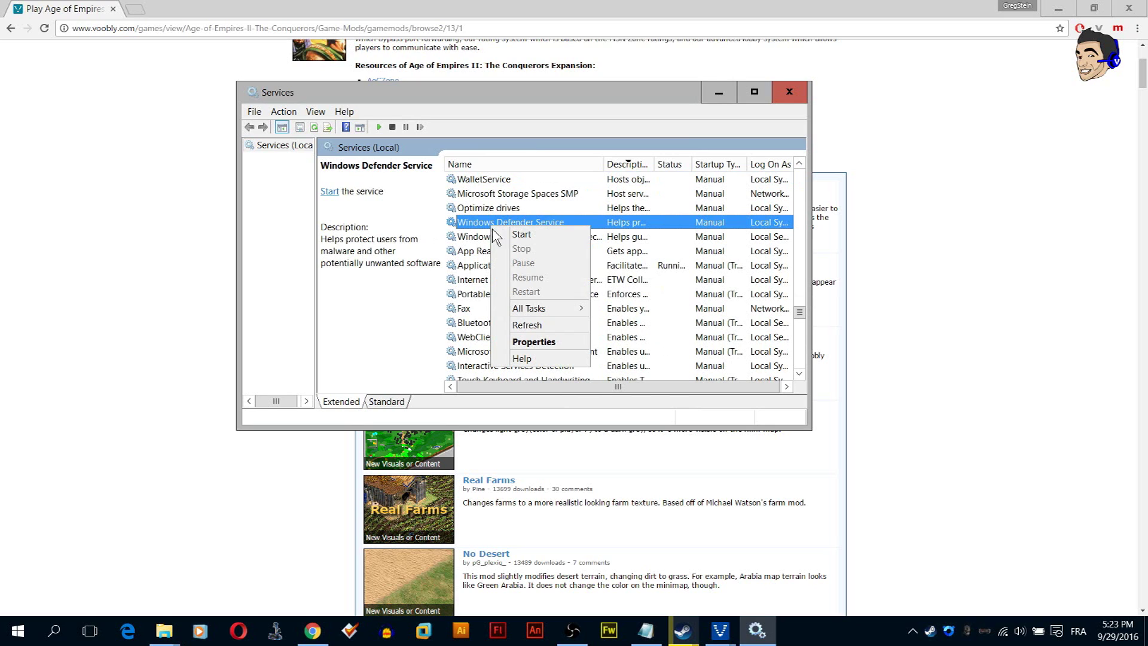
{"action": "left_click", "coordinate": [531, 339]}
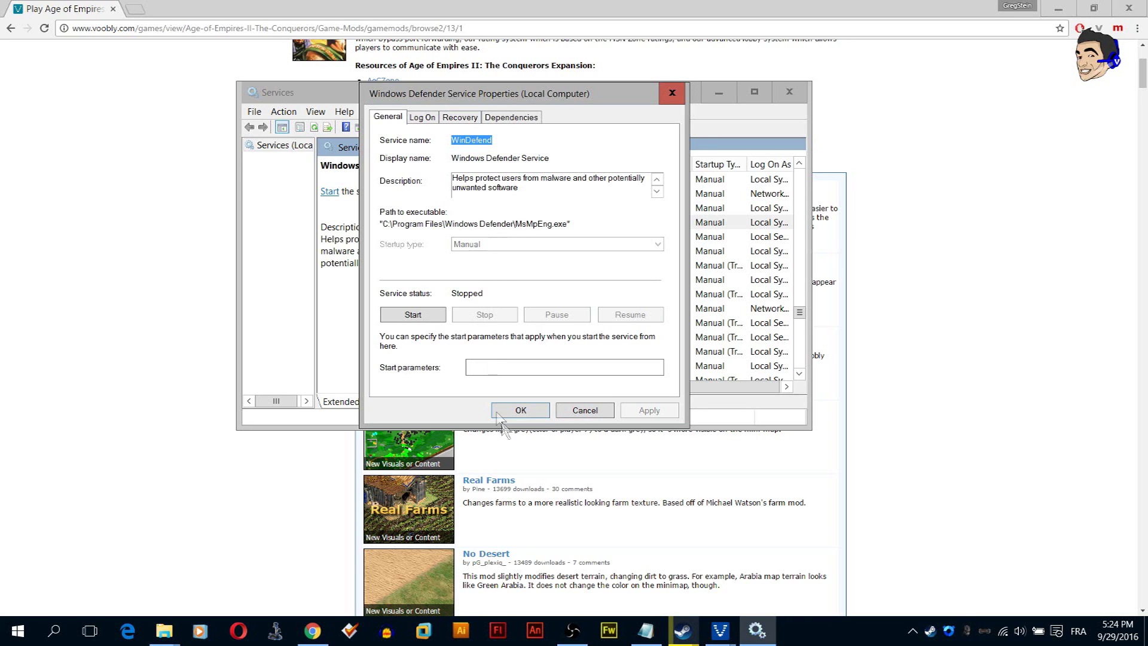
{"action": "left_click", "coordinate": [571, 410]}
- Find the Windows Update service in the list and check its description, startup type and available actions
{"action": "left_click", "coordinate": [502, 238]}
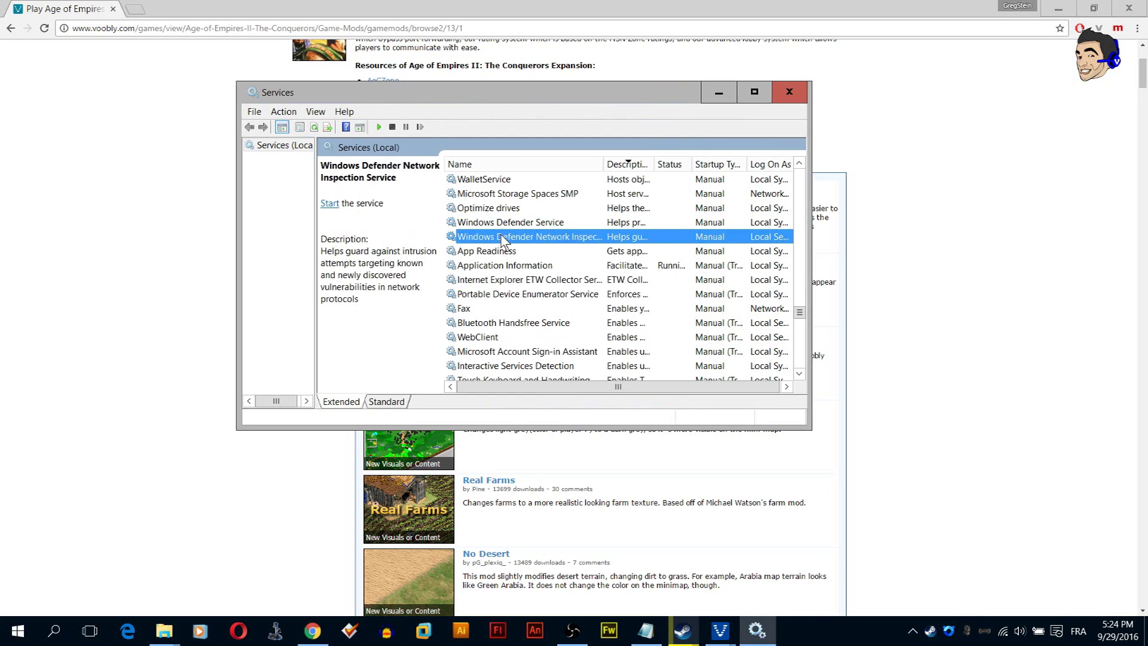
{"action": "type", "text": "windows update"}
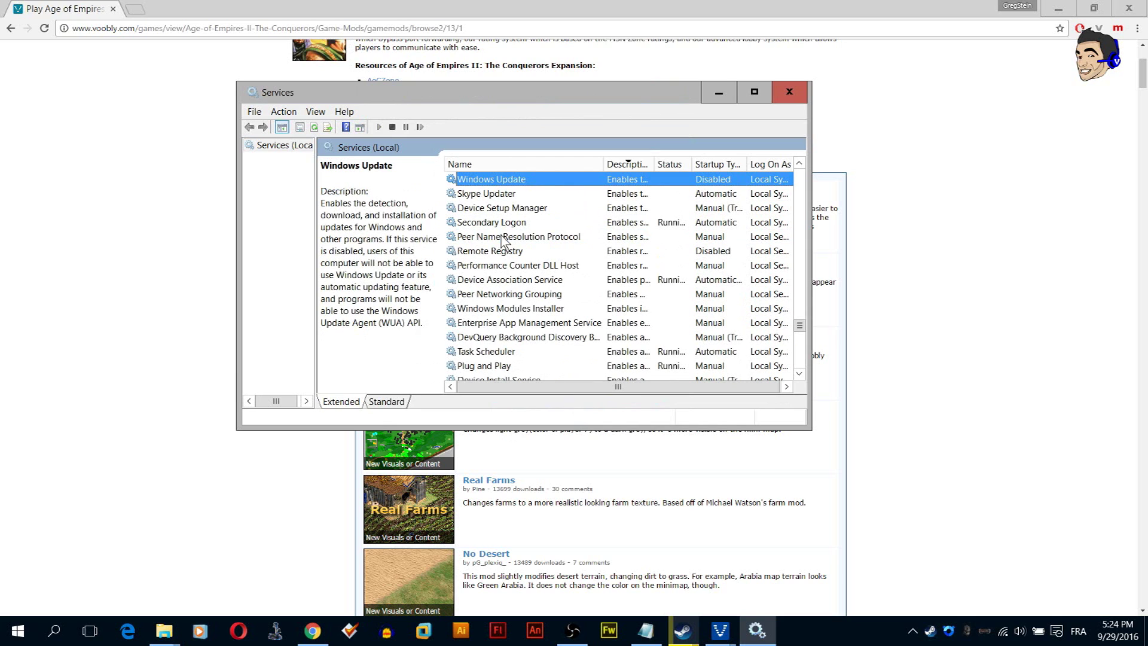
{"action": "right_click", "coordinate": [514, 185]}
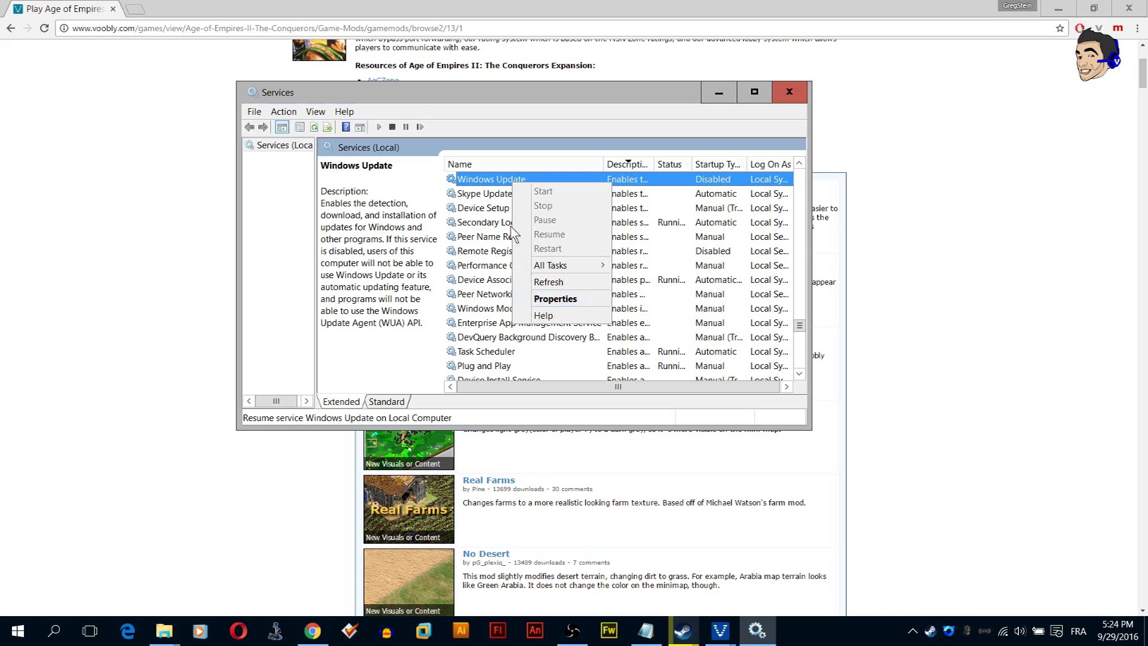
{"action": "left_click", "coordinate": [484, 208]}
{"action": "left_click", "coordinate": [507, 179]}
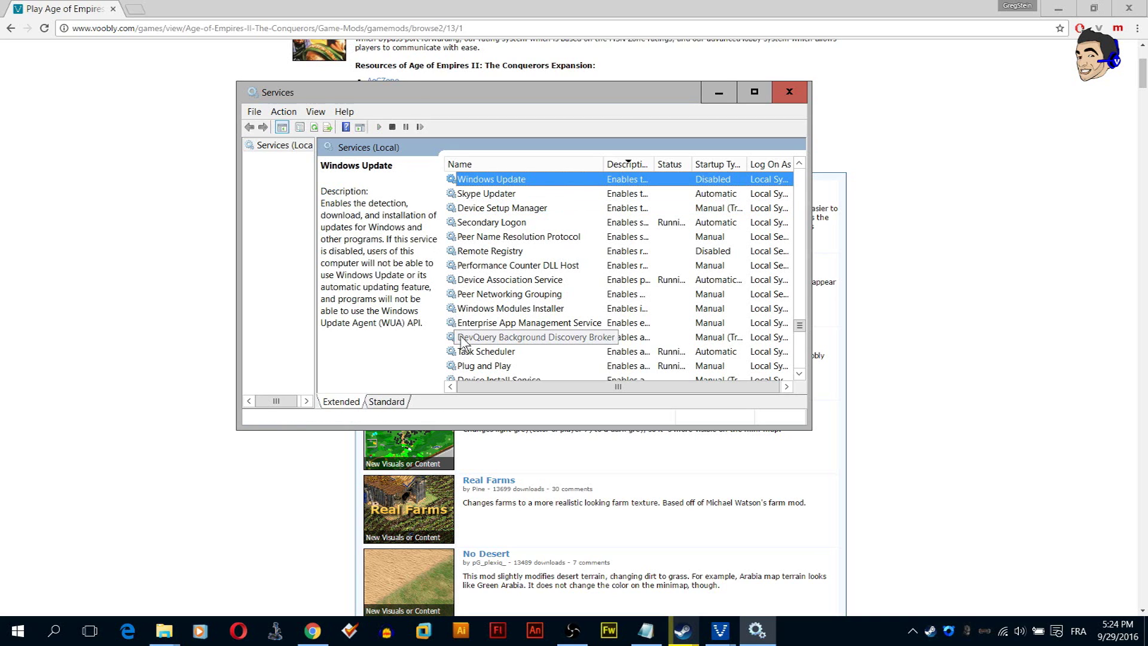
- Set the startup type of the Work Folders service to Disabled, apply the change and close its properties
{"action": "key", "text": "x"}
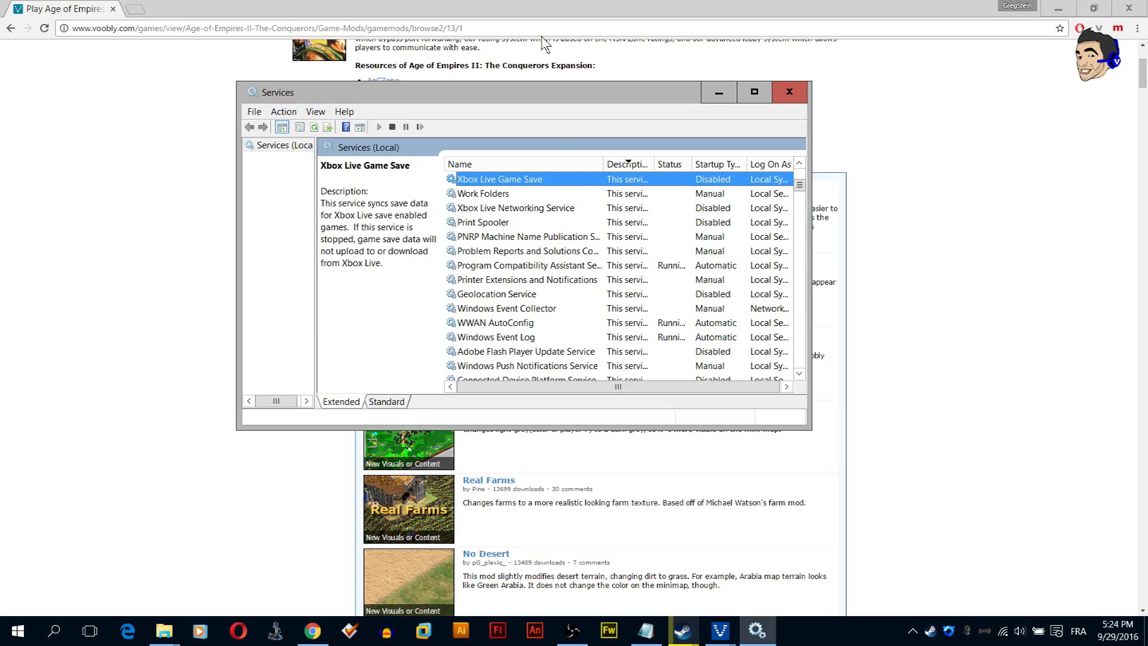
{"action": "right_click", "coordinate": [501, 195]}
{"action": "left_click", "coordinate": [508, 310]}
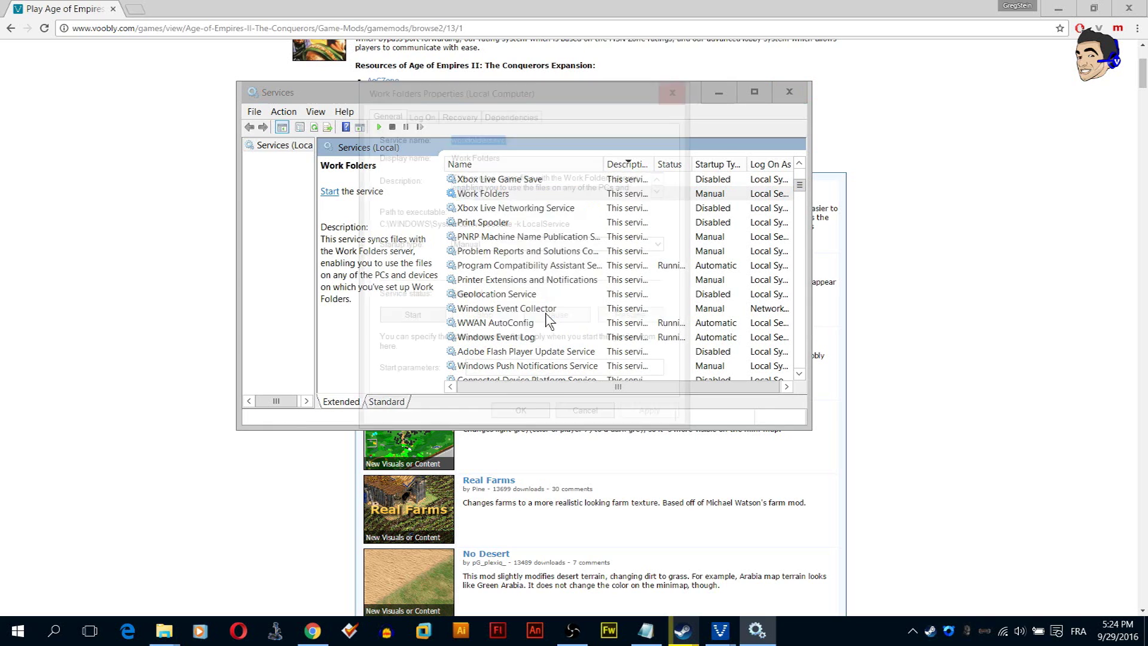
{"action": "left_click", "coordinate": [495, 245]}
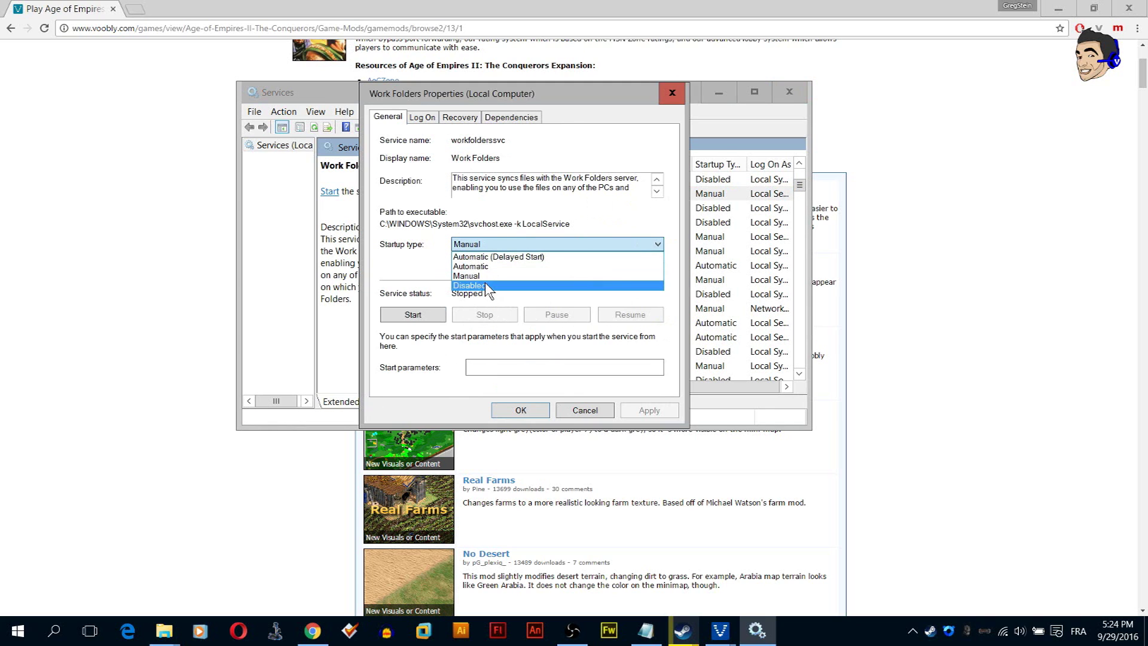
{"action": "left_click", "coordinate": [478, 290]}
{"action": "left_click", "coordinate": [638, 412]}
{"action": "left_click", "coordinate": [582, 410]}
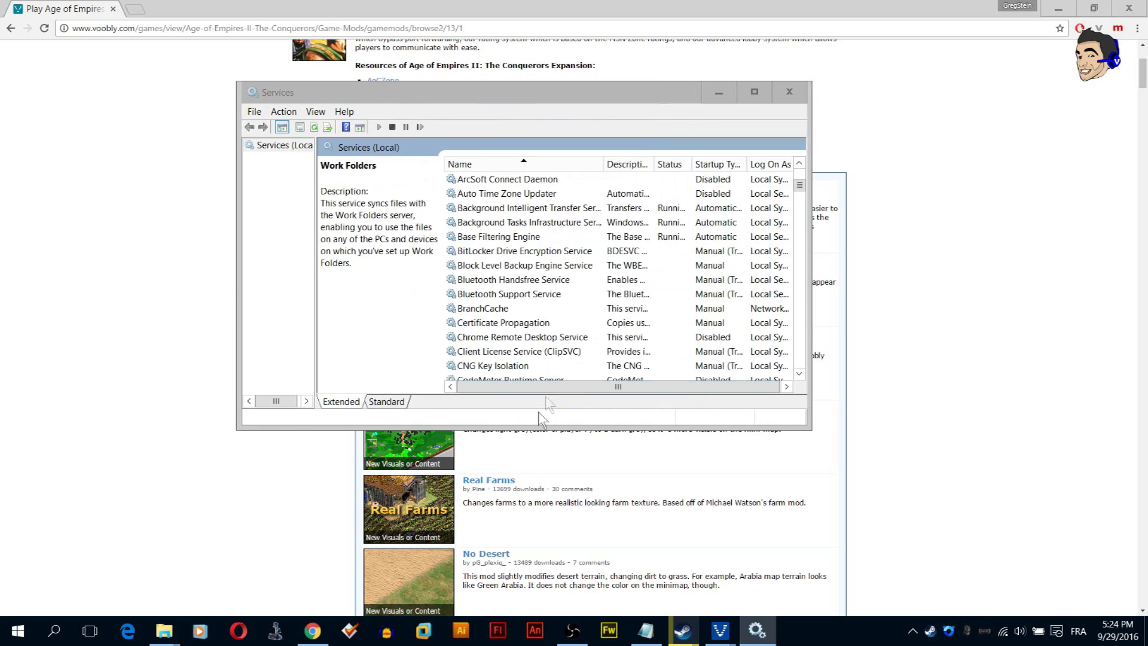
- Check the startup types of the Xbox Live Auth Manager, Game Save and Networking services
{"action": "scroll", "coordinate": [598, 274], "scroll_direction": "up", "scroll_amount": 3}
{"action": "scroll", "coordinate": [598, 272], "scroll_direction": "down", "scroll_amount": 3}
{"action": "left_click", "coordinate": [598, 265]}
{"action": "key", "text": "x"}
{"action": "key", "text": "Down"}
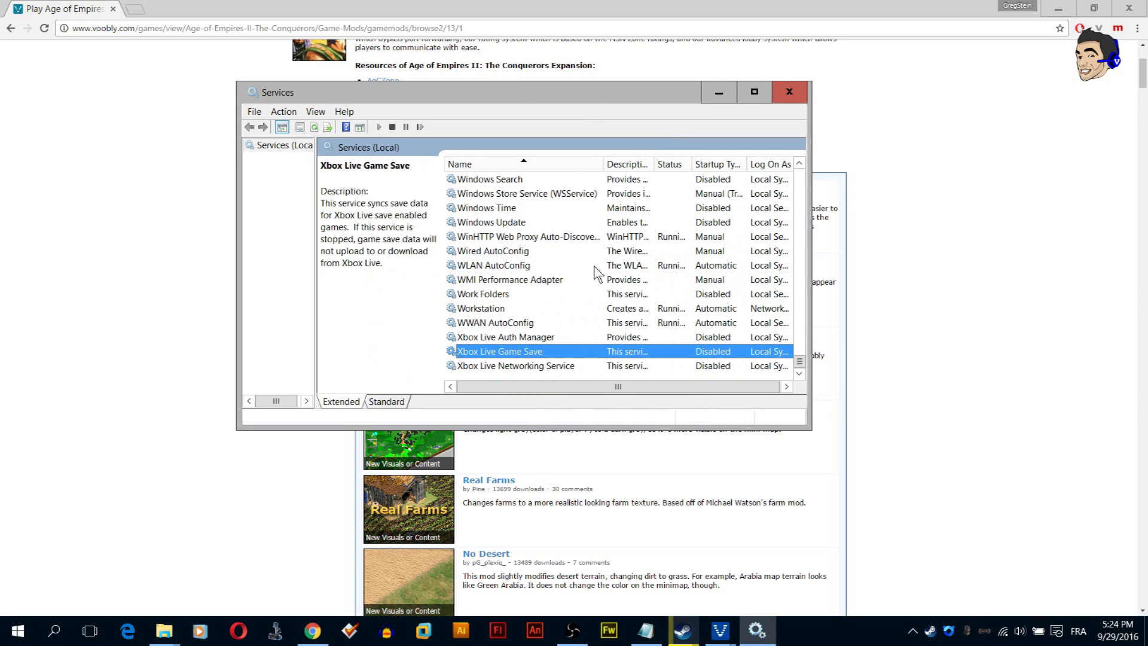
{"action": "key", "text": "Down"}
{"action": "left_click", "coordinate": [501, 339]}
{"action": "left_click", "coordinate": [502, 352]}
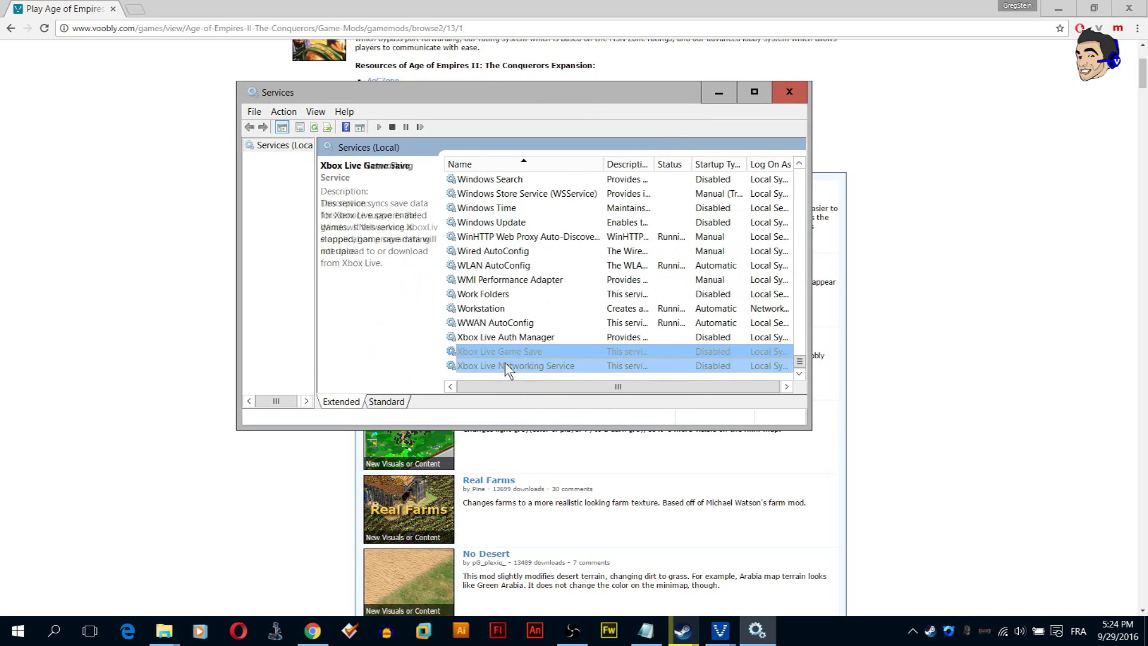
{"action": "left_click", "coordinate": [519, 365]}
- Look at the properties of the Windows Search service and close them without making changes
{"action": "scroll", "coordinate": [657, 341], "scroll_direction": "up", "scroll_amount": 4}
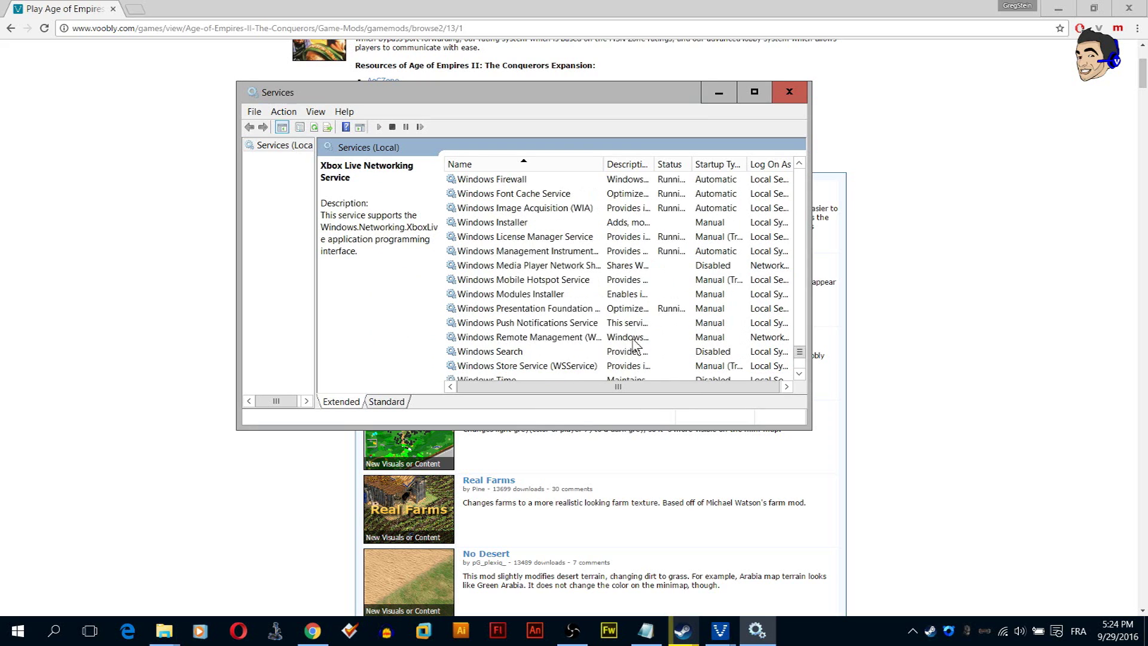
{"action": "left_click", "coordinate": [507, 356]}
{"action": "right_click", "coordinate": [507, 357]}
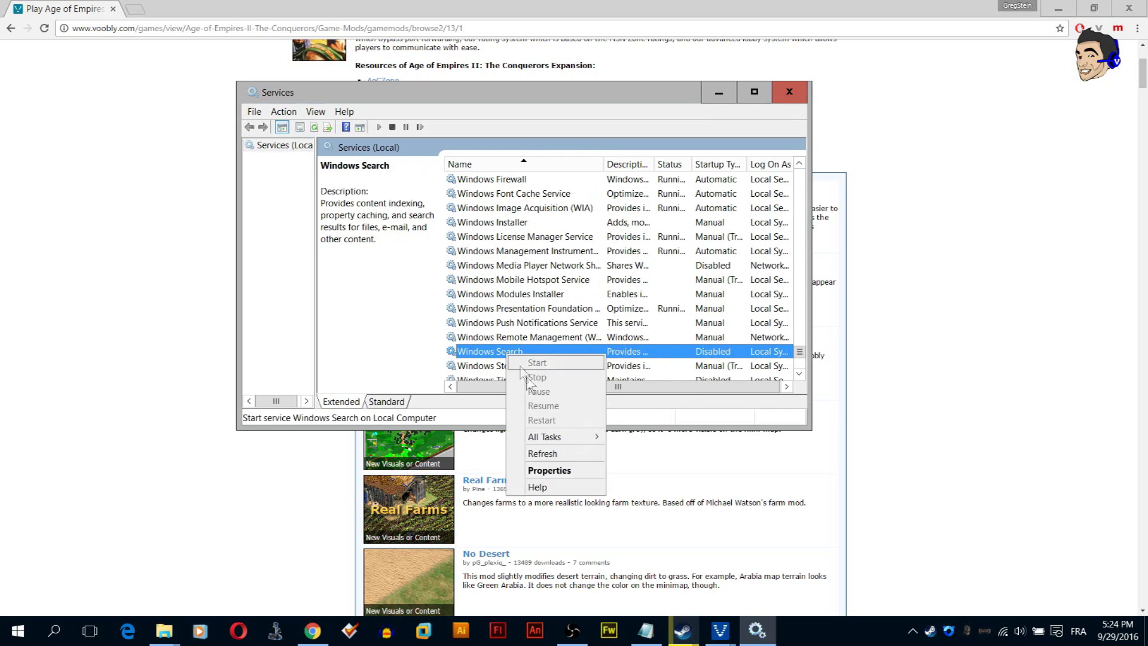
{"action": "left_click", "coordinate": [537, 470]}
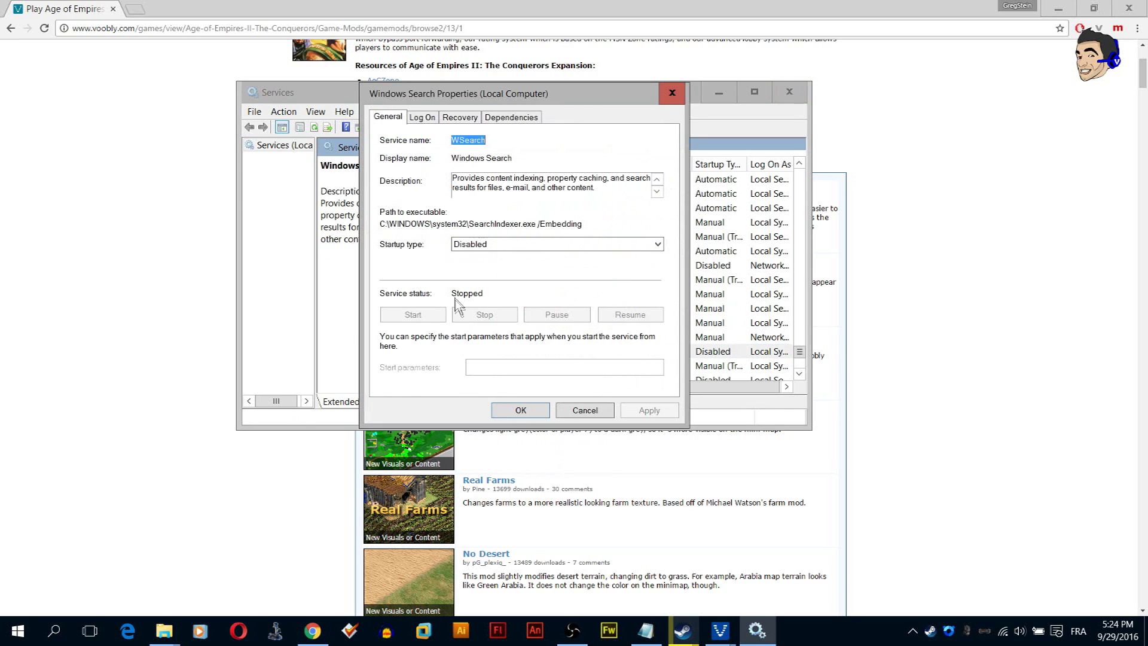
{"action": "left_click", "coordinate": [571, 413]}
{"action": "left_click", "coordinate": [511, 338]}
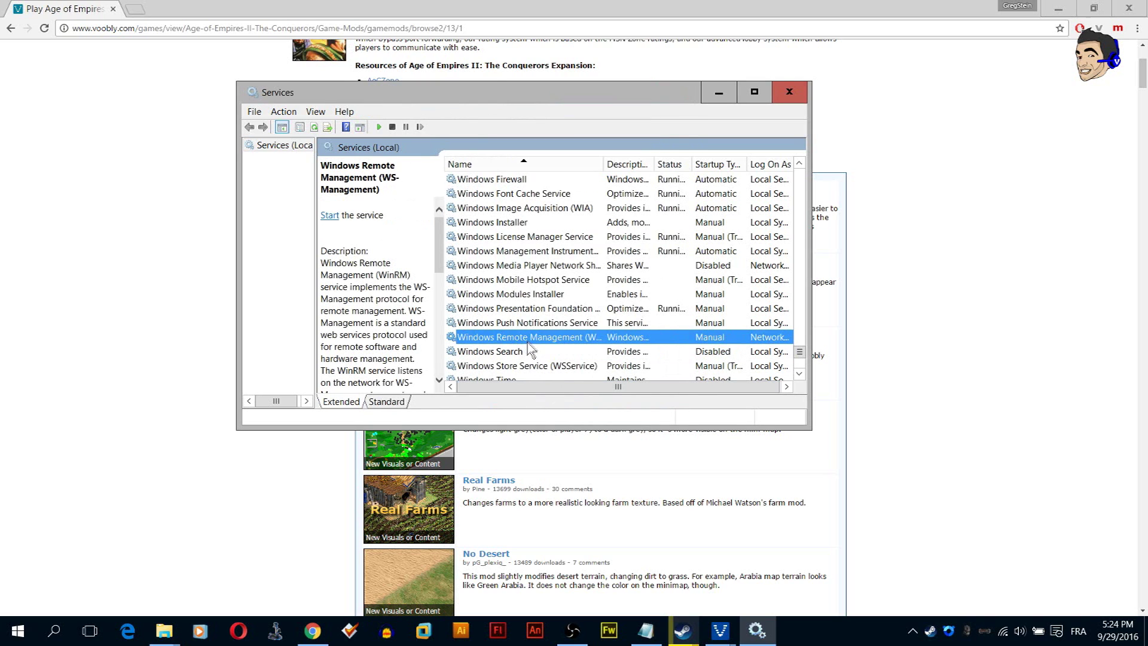
- Find the Themes service, choose Disabled as its startup type and close the Services console
{"action": "scroll", "coordinate": [537, 336], "scroll_direction": "down", "scroll_amount": 2}
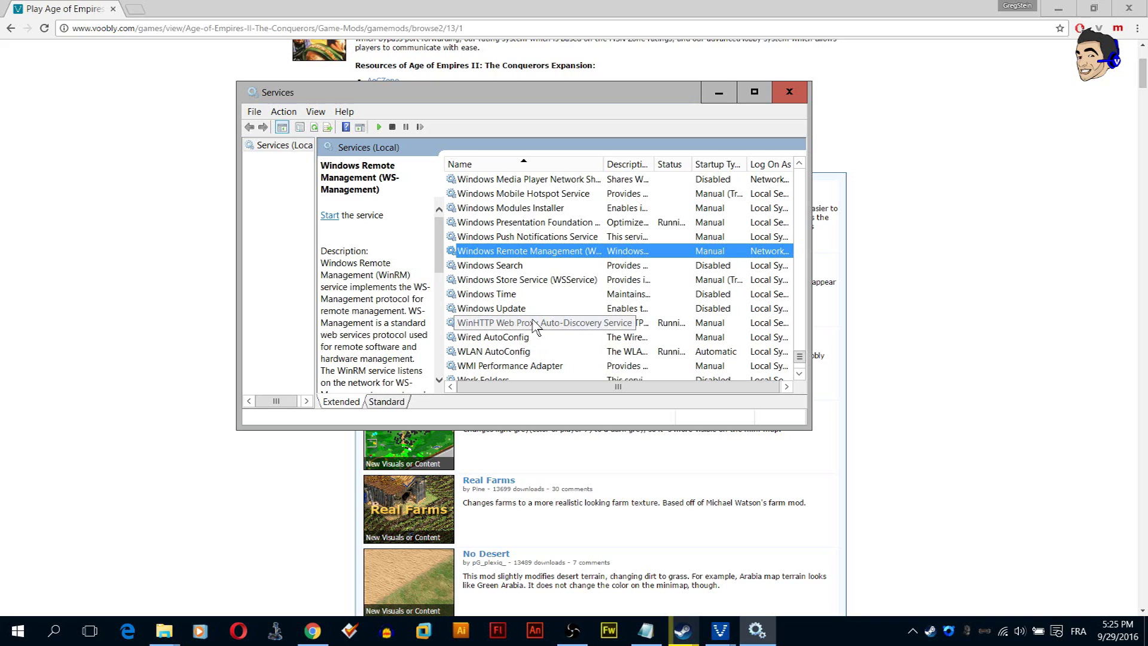
{"action": "scroll", "coordinate": [533, 323], "scroll_direction": "up", "scroll_amount": 6}
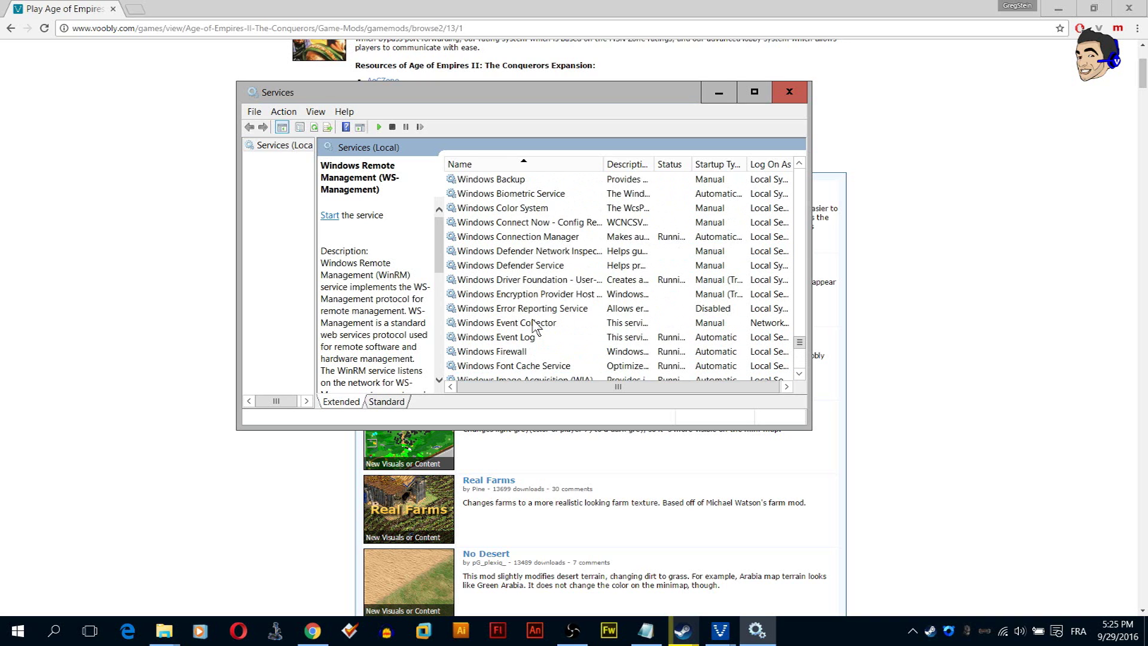
{"action": "scroll", "coordinate": [532, 326], "scroll_direction": "up", "scroll_amount": 3}
{"action": "left_click", "coordinate": [532, 308]}
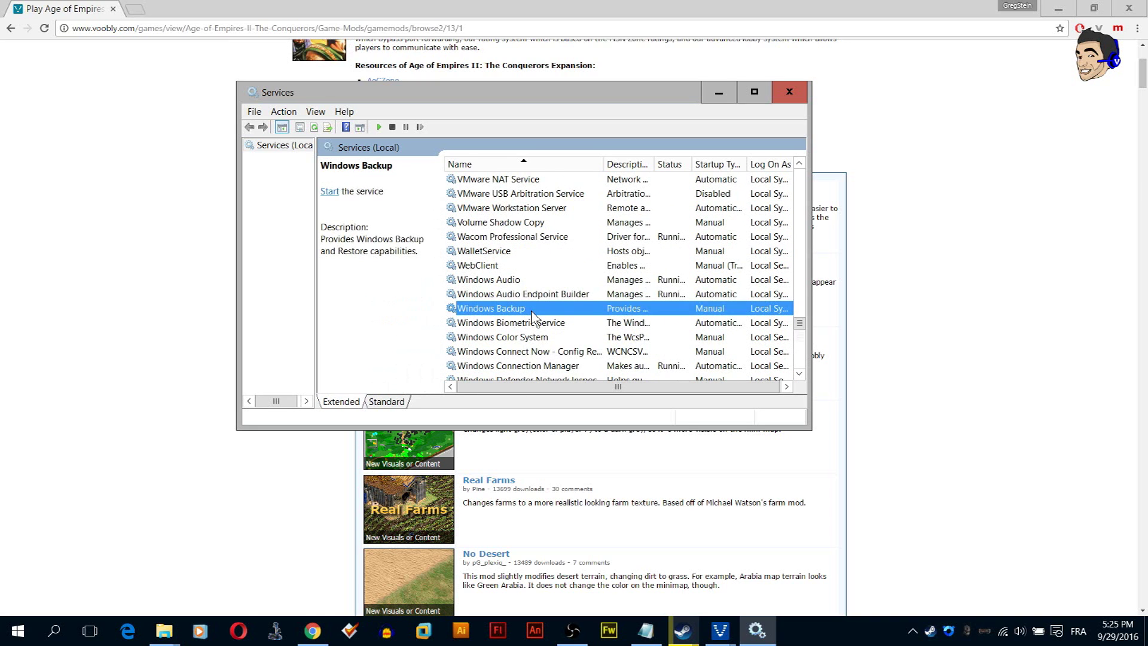
{"action": "type", "text": "th"}
{"action": "right_click", "coordinate": [482, 222]}
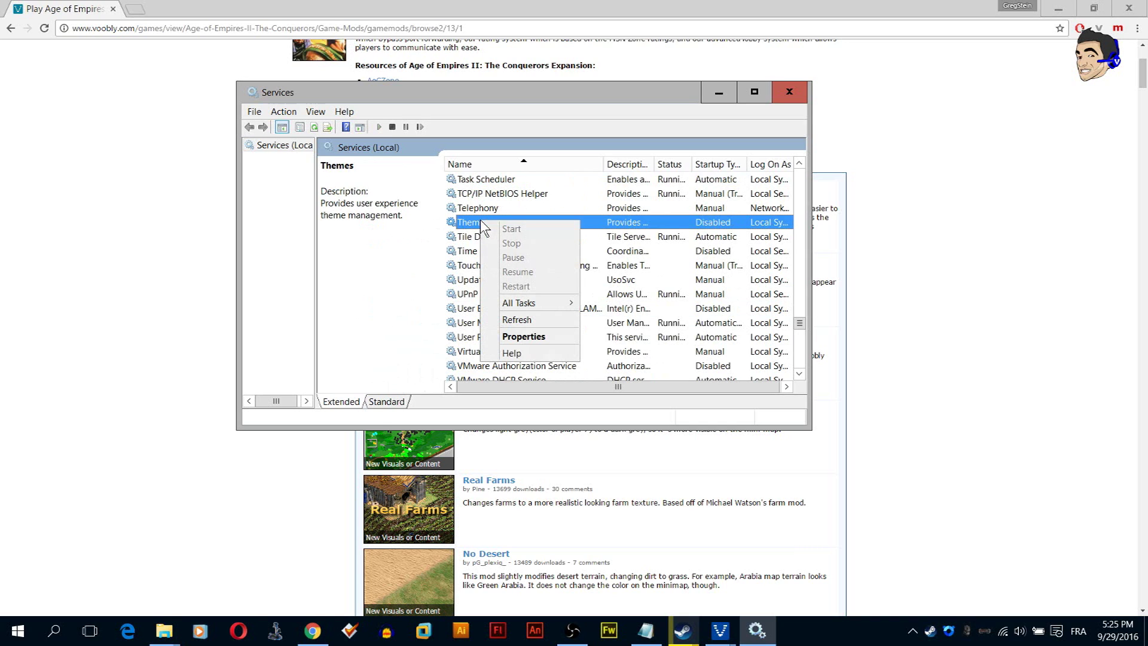
{"action": "left_click", "coordinate": [524, 337]}
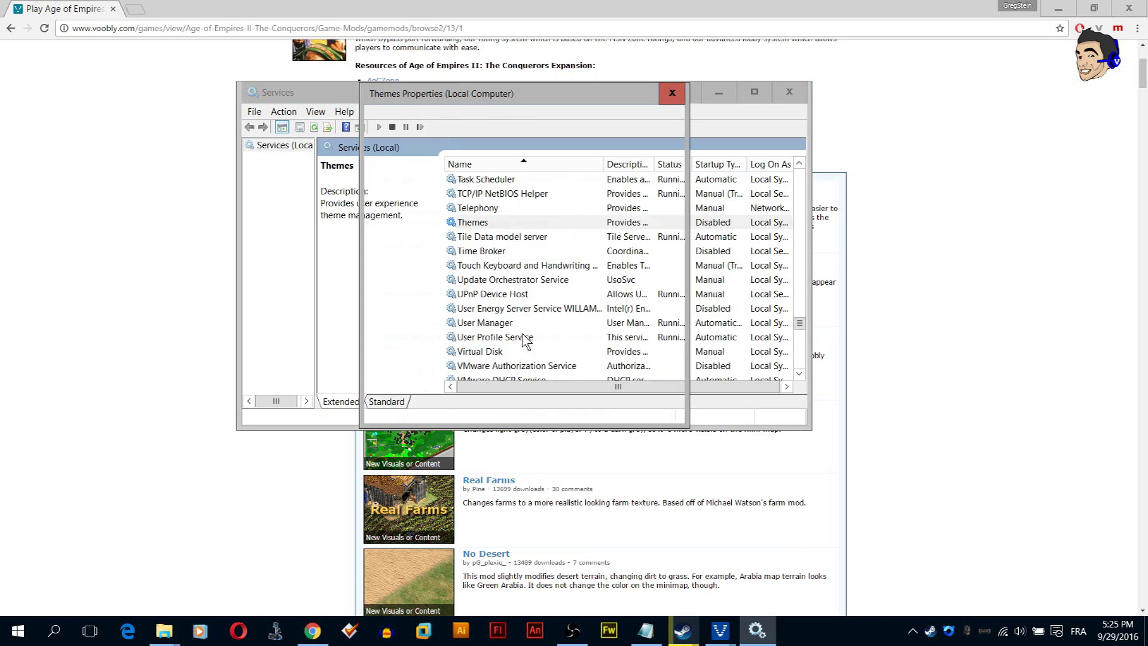
{"action": "left_click", "coordinate": [505, 244]}
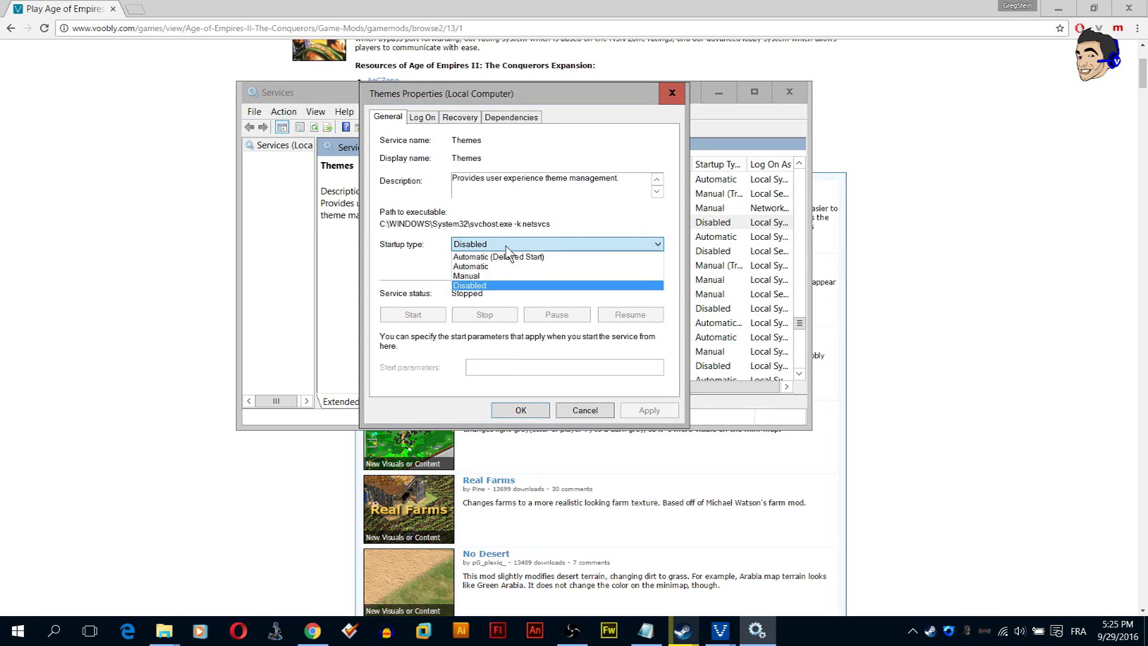
{"action": "left_click", "coordinate": [467, 285]}
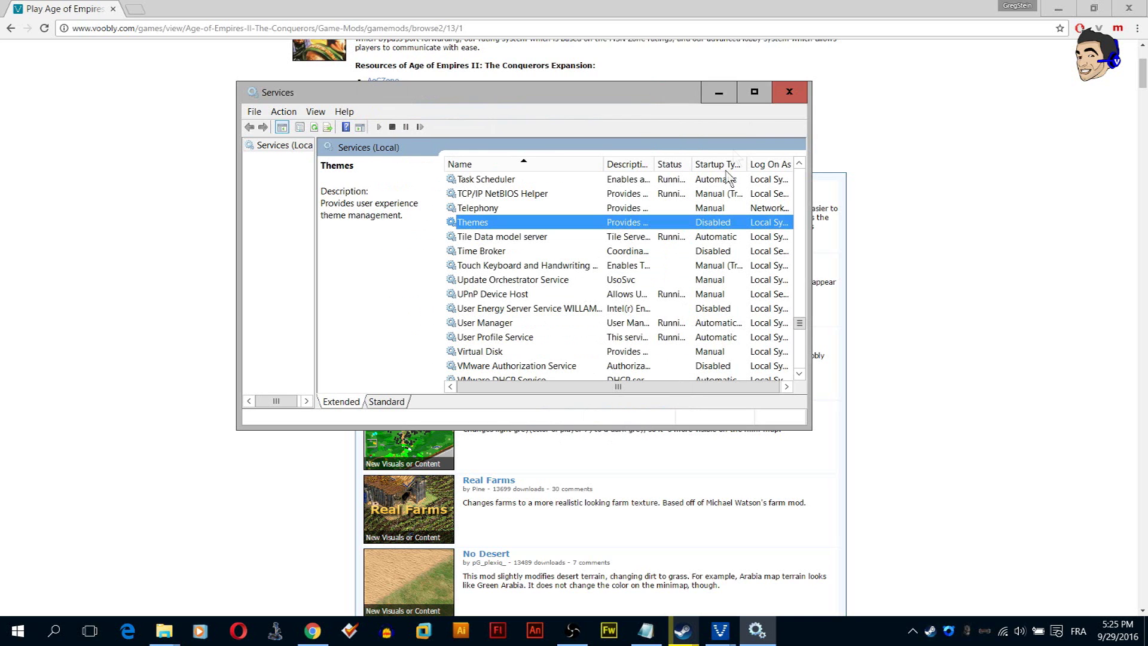
{"action": "left_click_drag", "start_coordinate": [804, 334], "coordinate": [804, 180]}
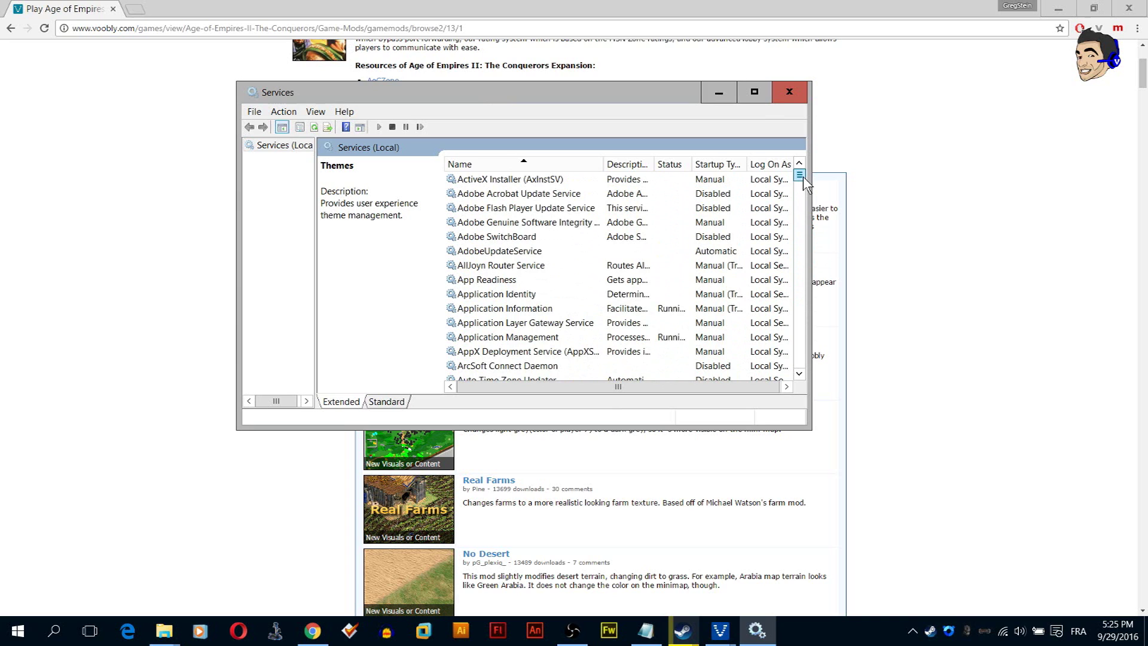
{"action": "left_click", "coordinate": [785, 91]}
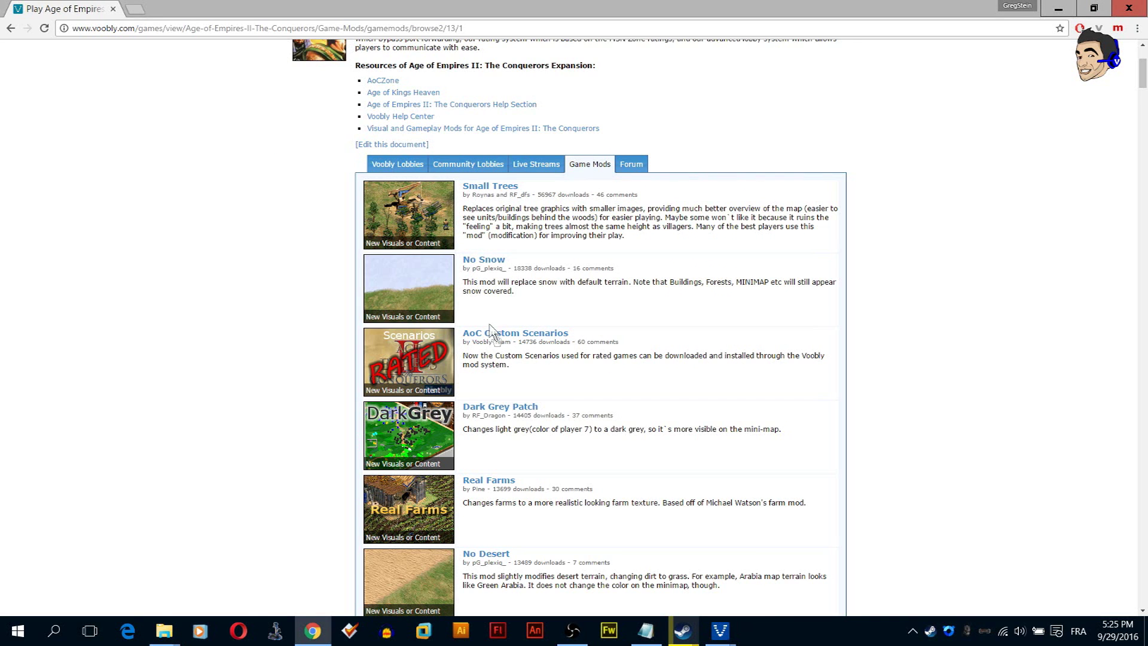
- Search the Start menu for "windows power" and run Windows PowerShell as administrator
{"action": "left_click", "coordinate": [18, 631]}
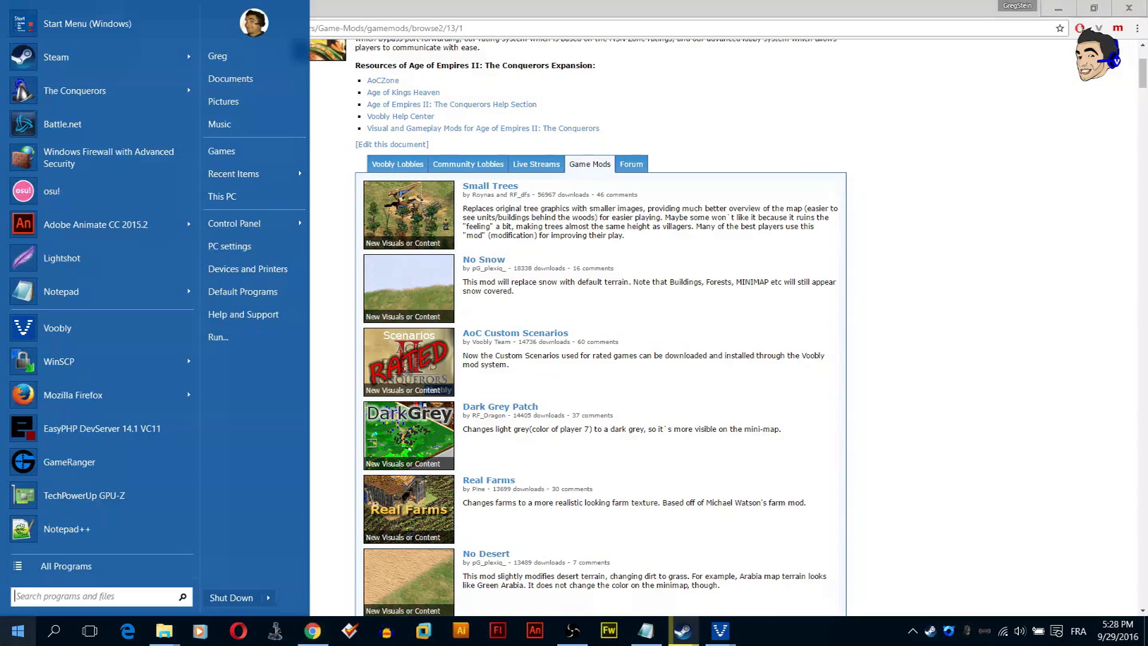
{"action": "type", "text": "power"}
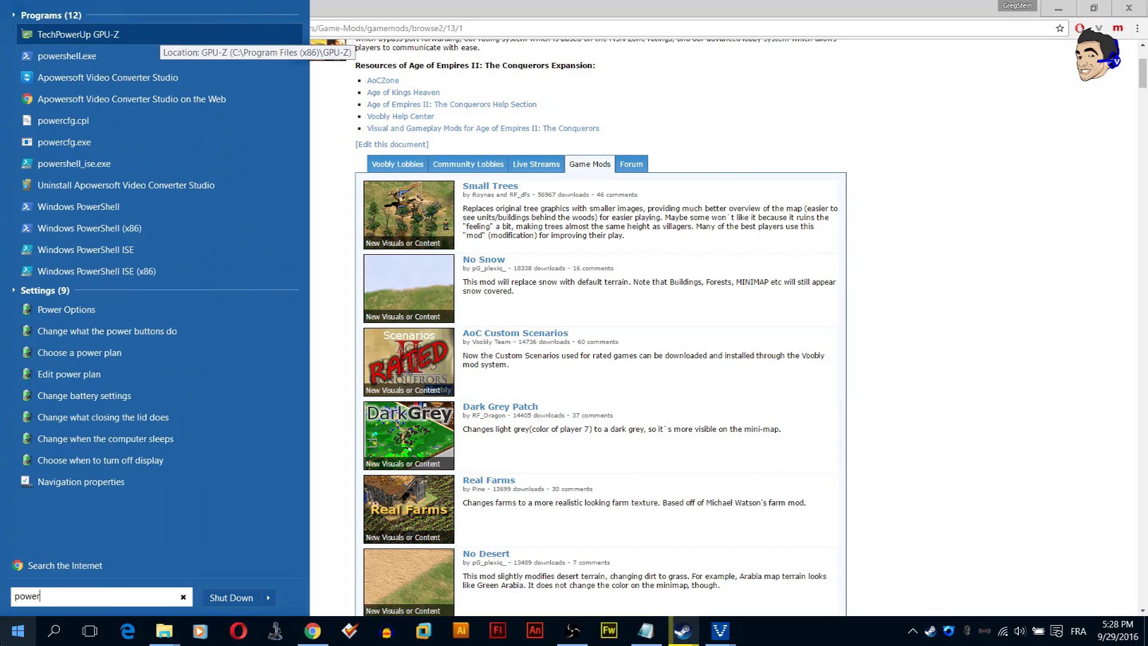
{"action": "key", "text": "BackSpace"}
{"action": "key", "text": "BackSpace"}
{"action": "key", "text": "BackSpace"}
{"action": "key", "text": "BackSpace"}
{"action": "key", "text": "BackSpace"}
{"action": "type", "text": "windows"}
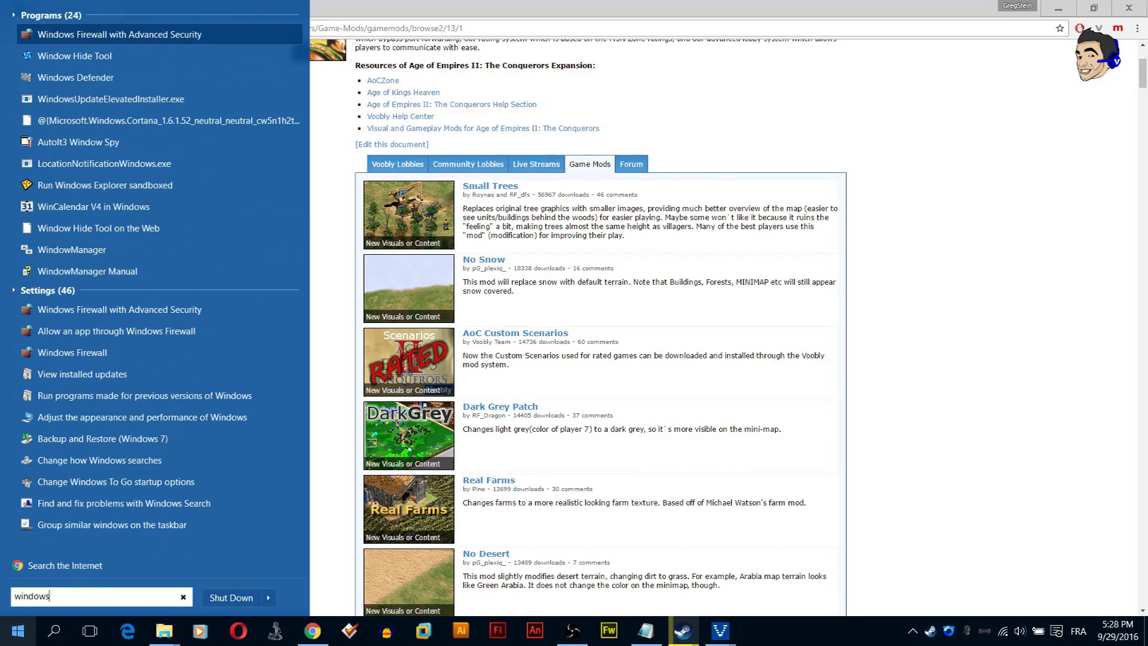
{"action": "type", "text": " power"}
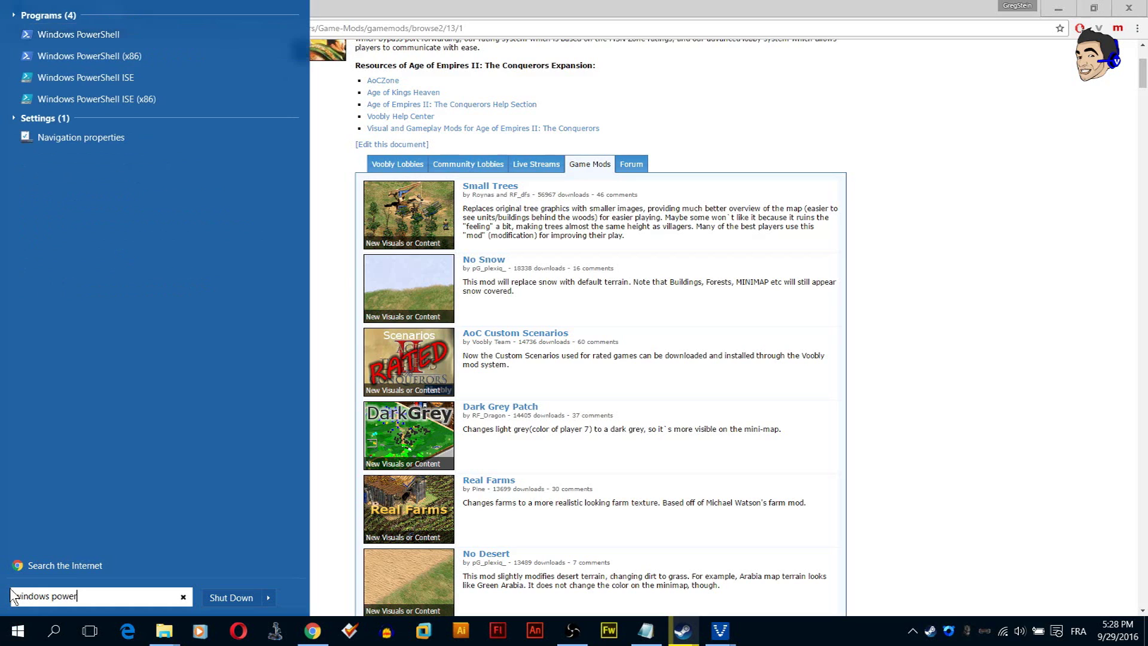
{"action": "left_click", "coordinate": [99, 34]}
{"action": "right_click", "coordinate": [99, 34]}
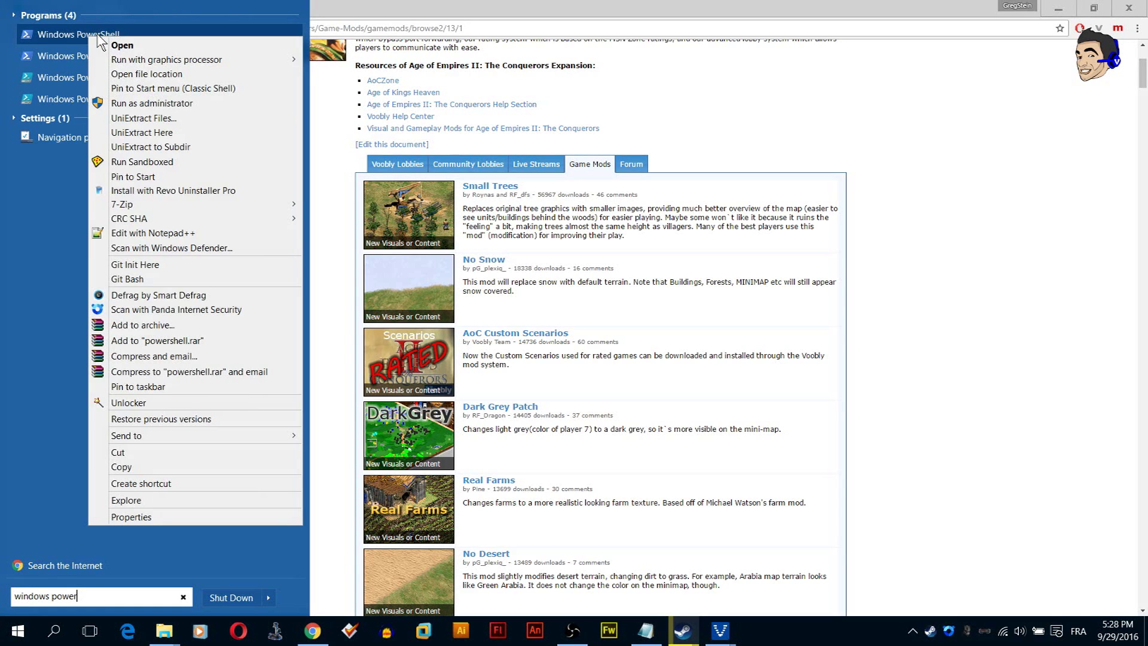
{"action": "left_click", "coordinate": [173, 103]}
{"action": "left_click", "coordinate": [623, 343]}
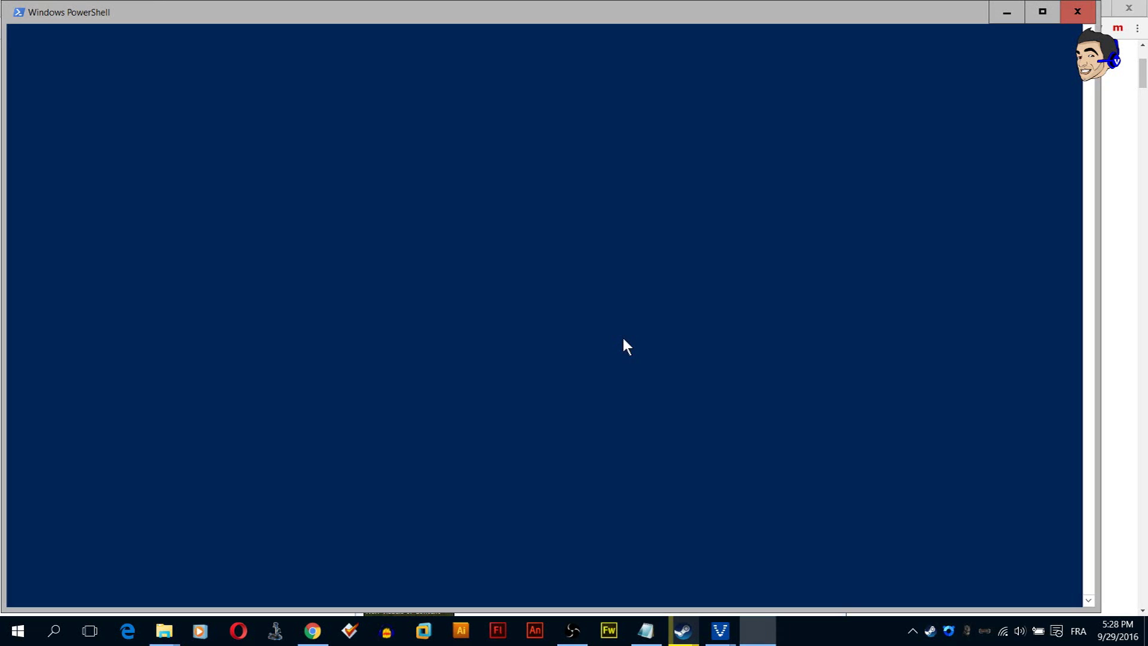
- Copy "Get-AppxPackage -AllUsers | Remove-AppxPackage" from the Notepad notes, run it in PowerShell and minimize the PowerShell window
{"action": "left_click", "coordinate": [646, 630]}
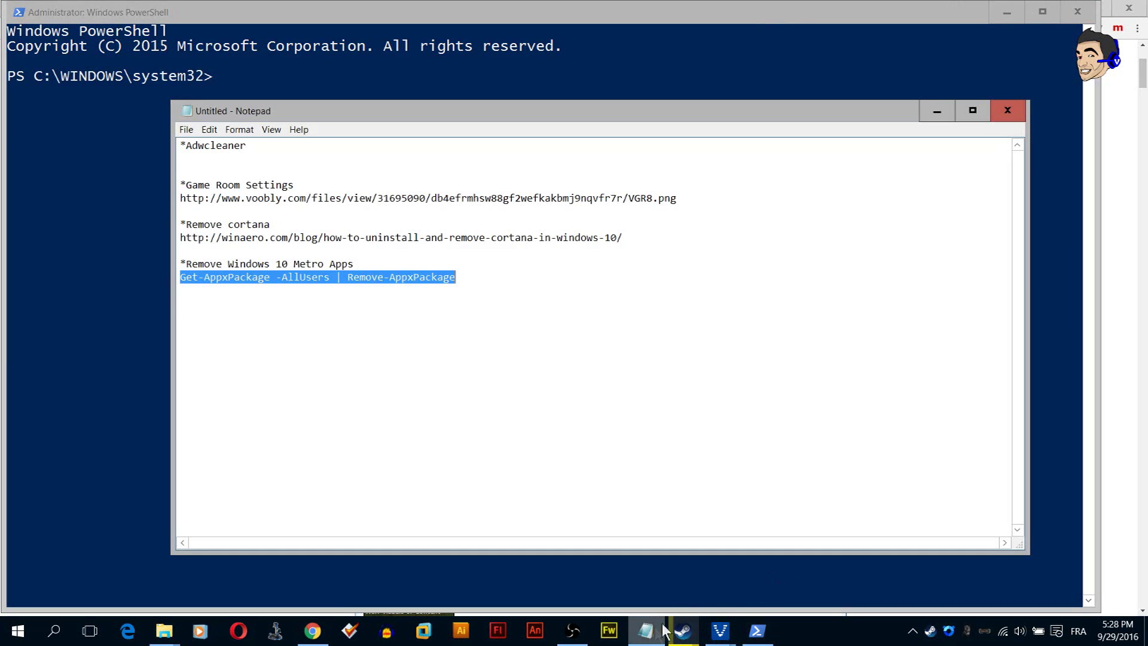
{"action": "right_click", "coordinate": [404, 297]}
{"action": "left_click", "coordinate": [339, 337]}
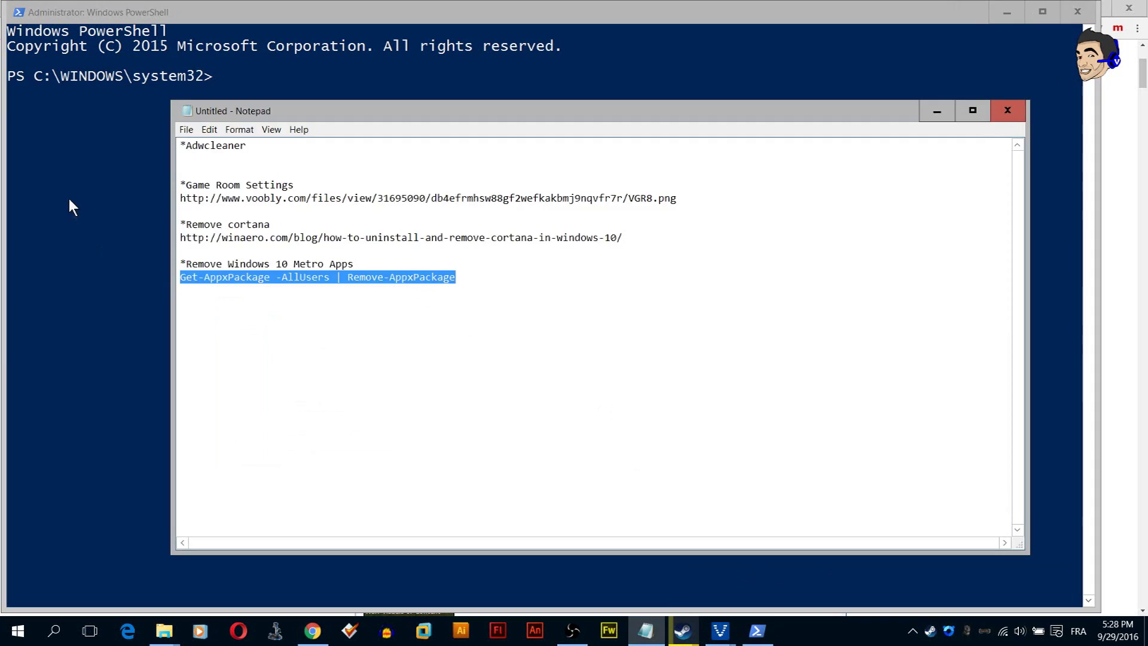
{"action": "left_click", "coordinate": [69, 198]}
{"action": "right_click", "coordinate": [256, 126]}
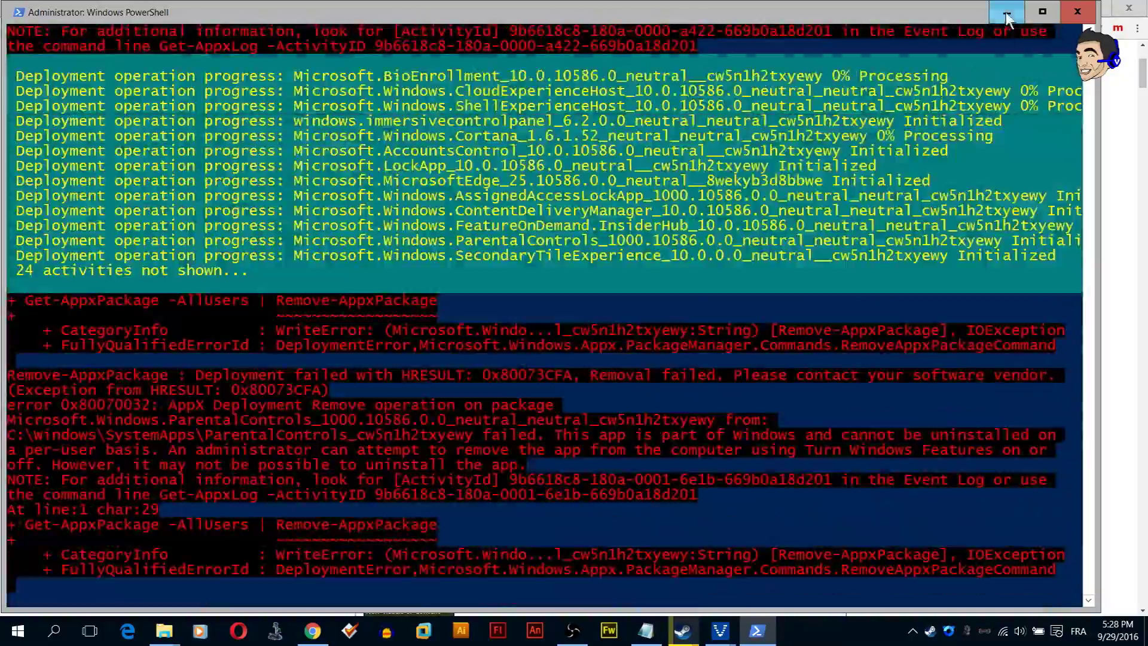
{"action": "left_click", "coordinate": [1006, 12]}
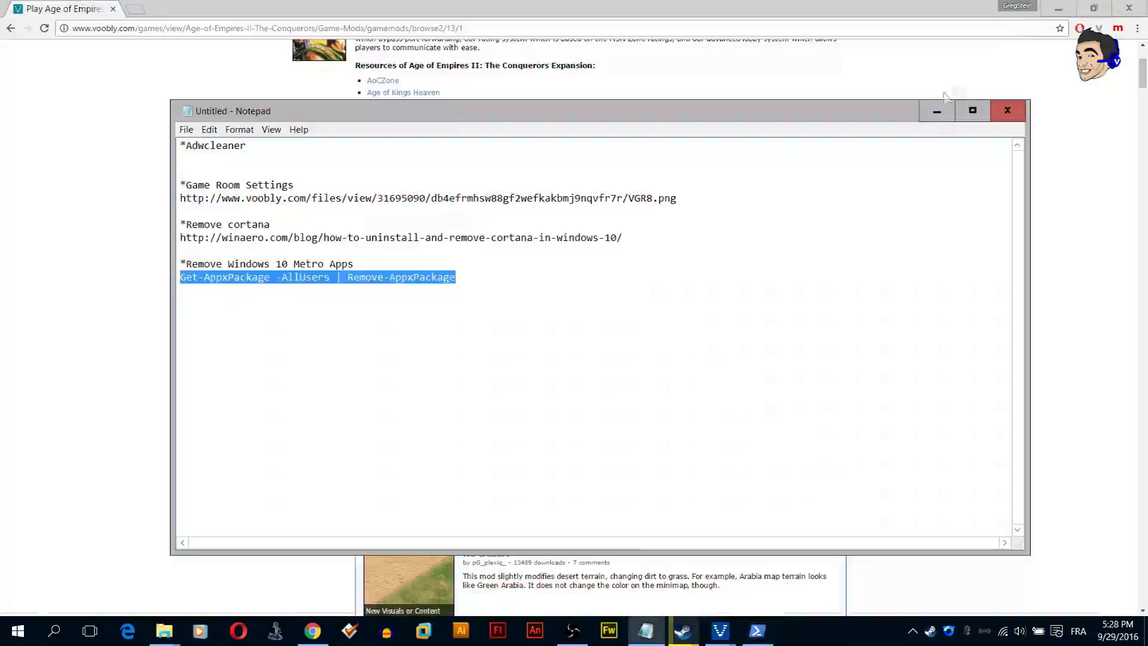
- Check the app history in Task Manager for remaining Metro apps and close Task Manager
{"action": "left_click", "coordinate": [615, 320]}
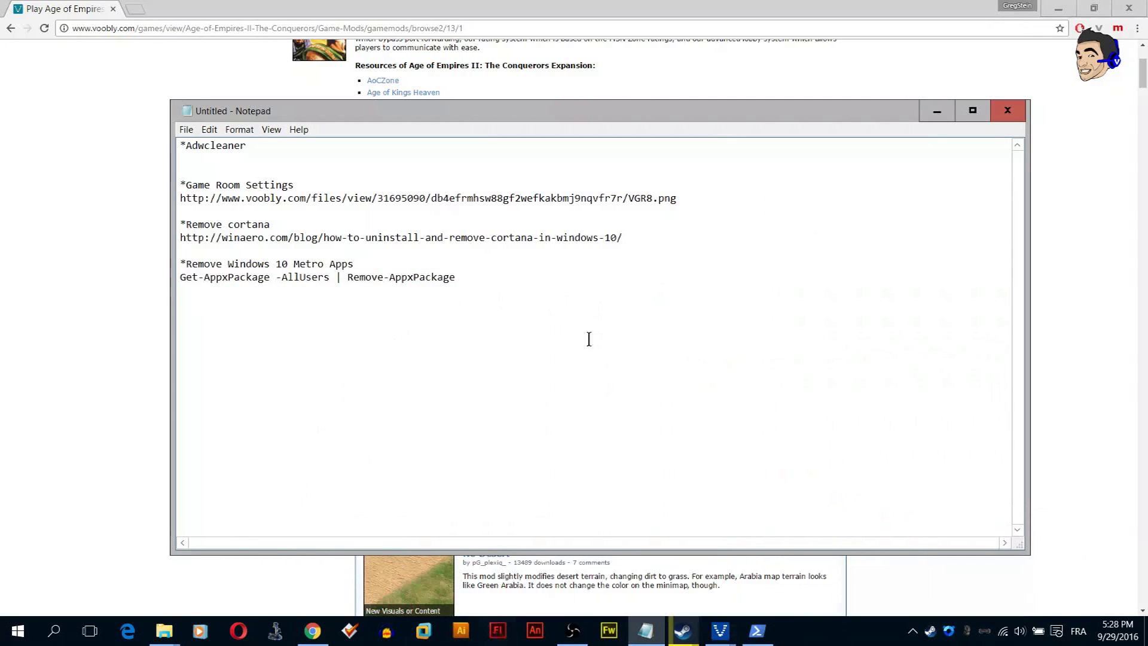
{"action": "right_click", "coordinate": [840, 635]}
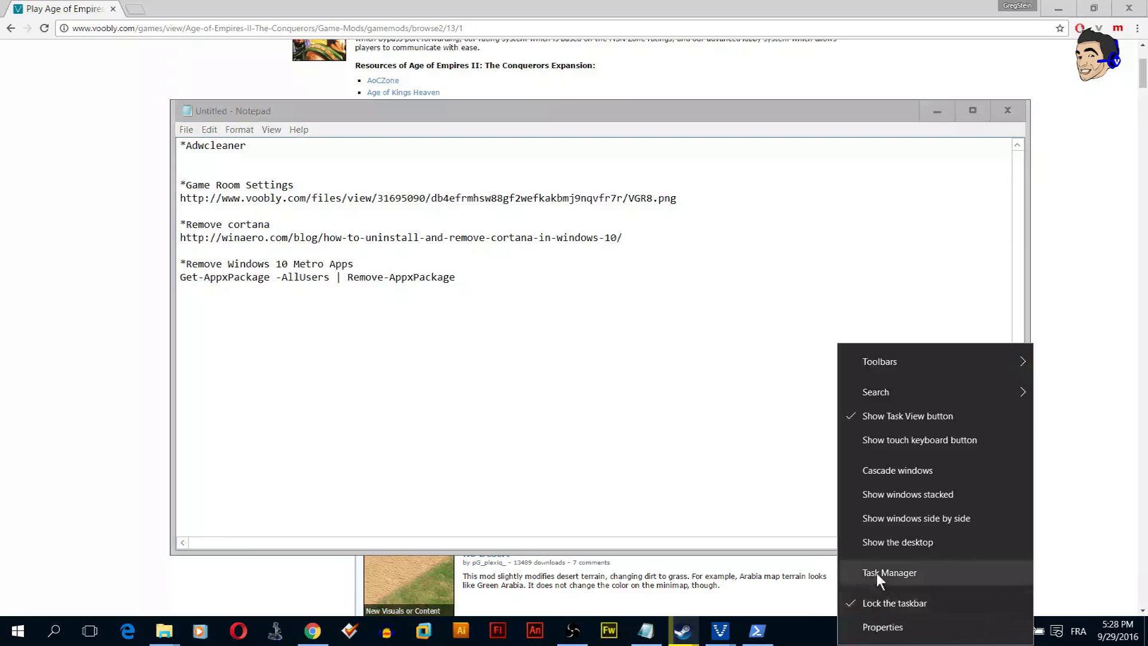
{"action": "left_click", "coordinate": [877, 572]}
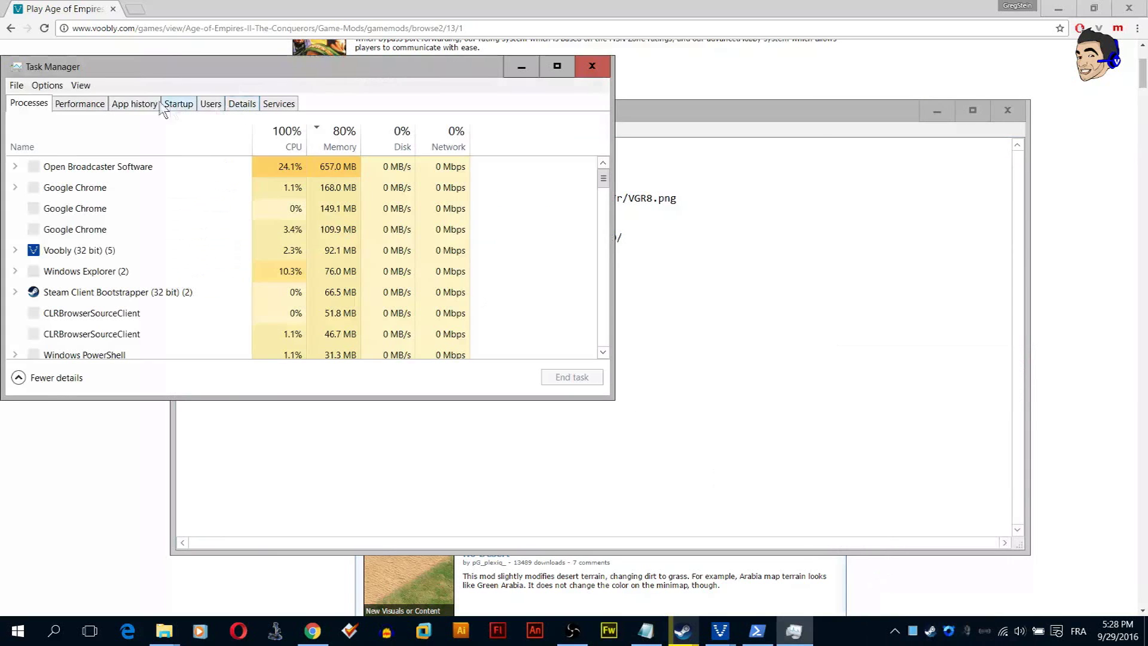
{"action": "left_click", "coordinate": [111, 107]}
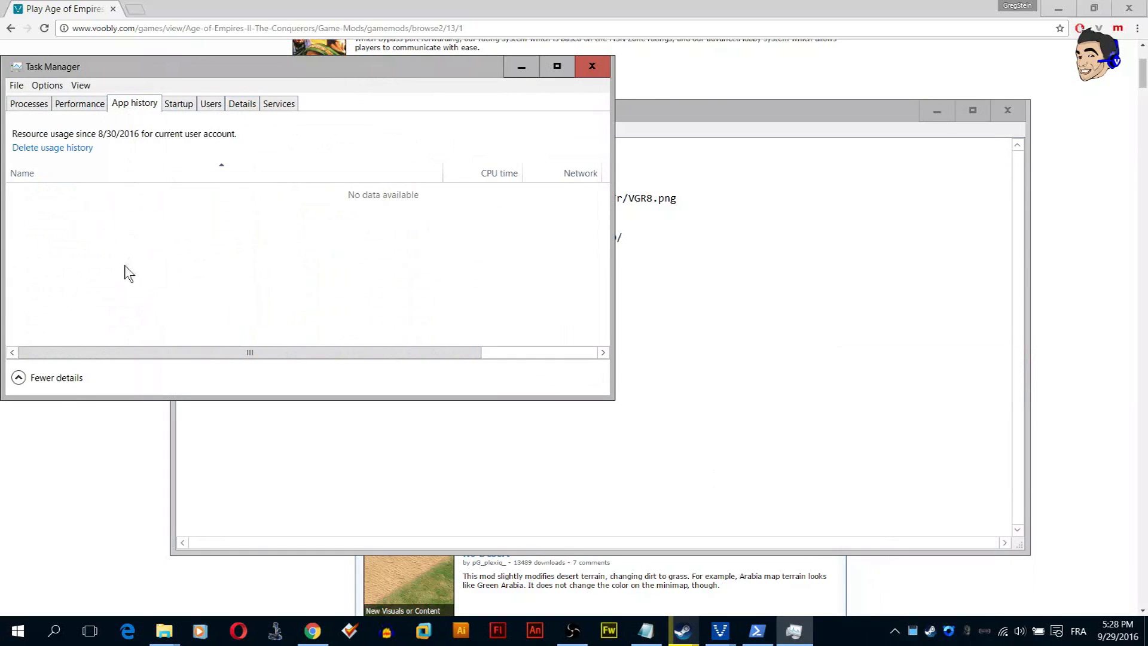
{"action": "left_click_drag", "start_coordinate": [400, 69], "coordinate": [604, 49]}
{"action": "left_click_drag", "start_coordinate": [459, 375], "coordinate": [460, 478]}
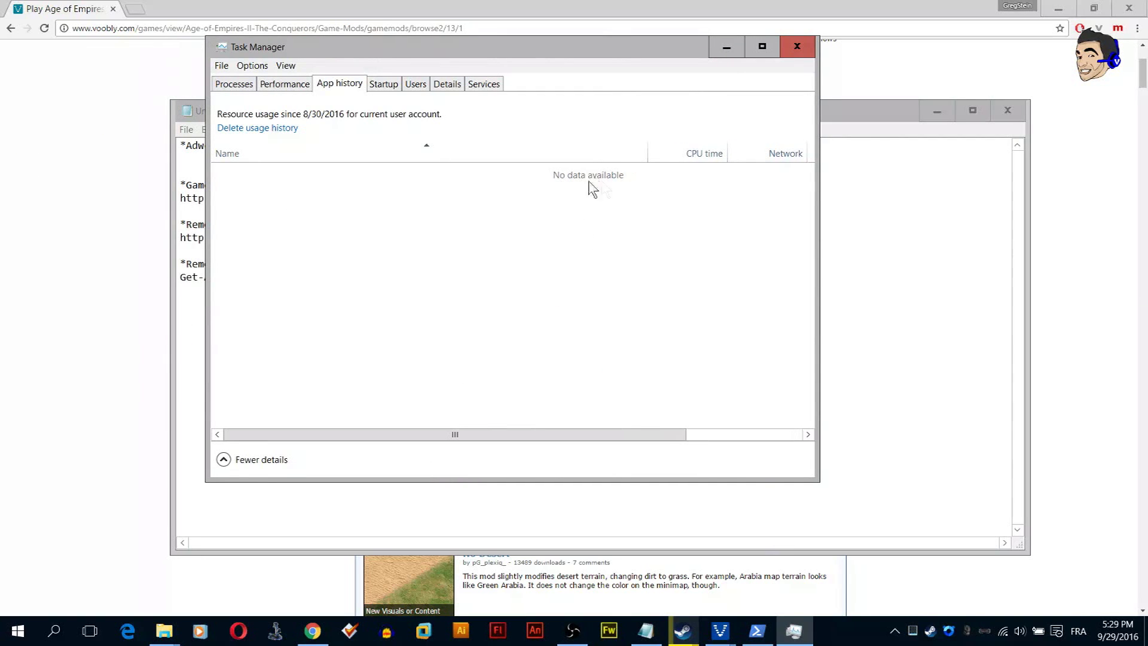
{"action": "left_click", "coordinate": [801, 46]}
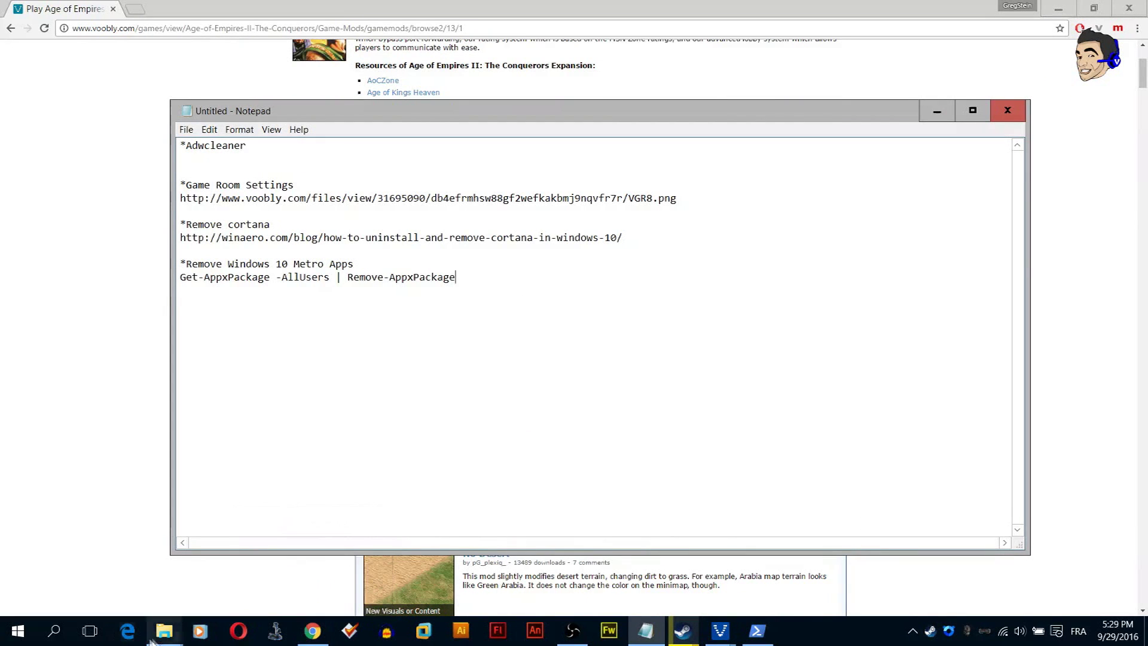
- Copy the winaero.com "Remove cortana" link from the Notepad notes and open it in Chrome
{"action": "left_click", "coordinate": [944, 115]}
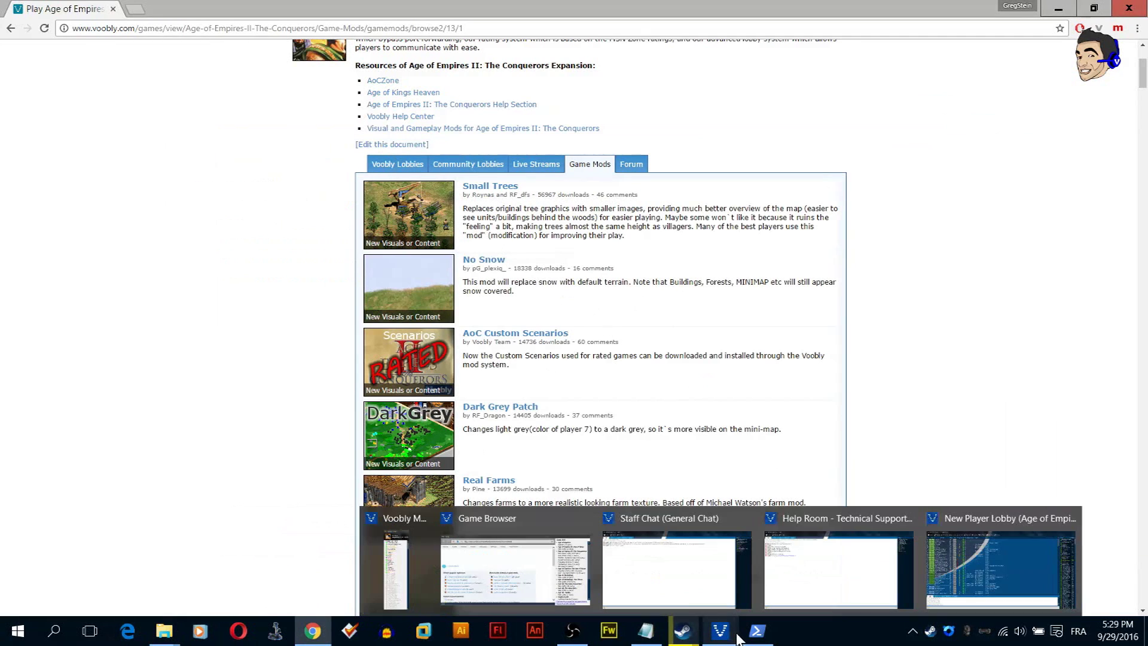
{"action": "mouse_move", "coordinate": [326, 638]}
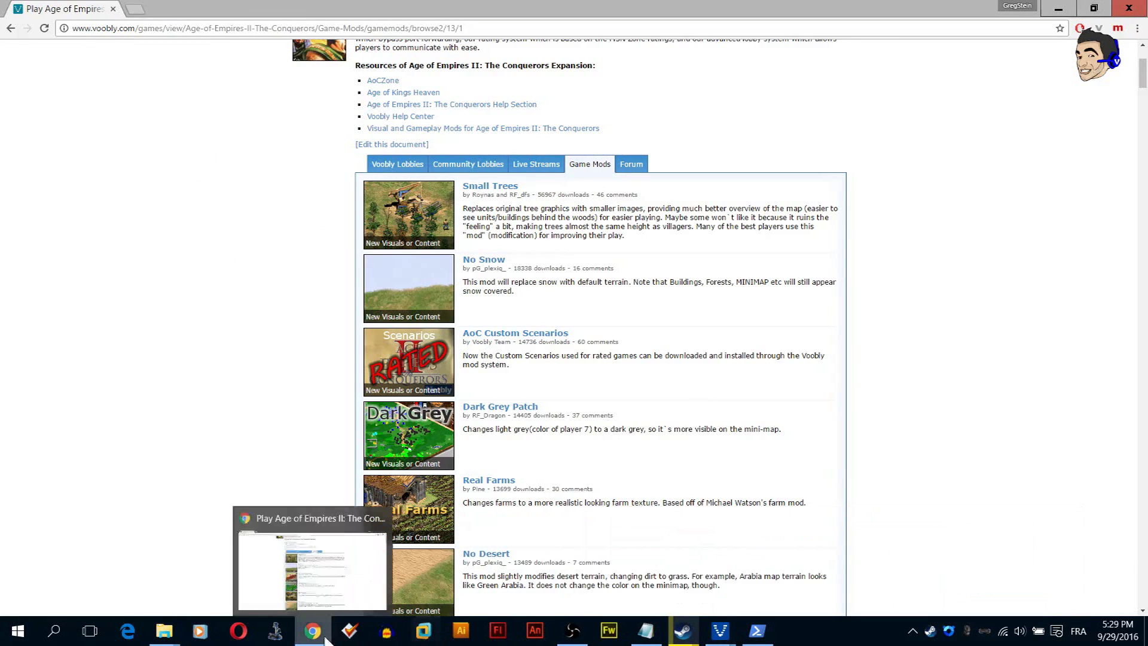
{"action": "mouse_move", "coordinate": [656, 633]}
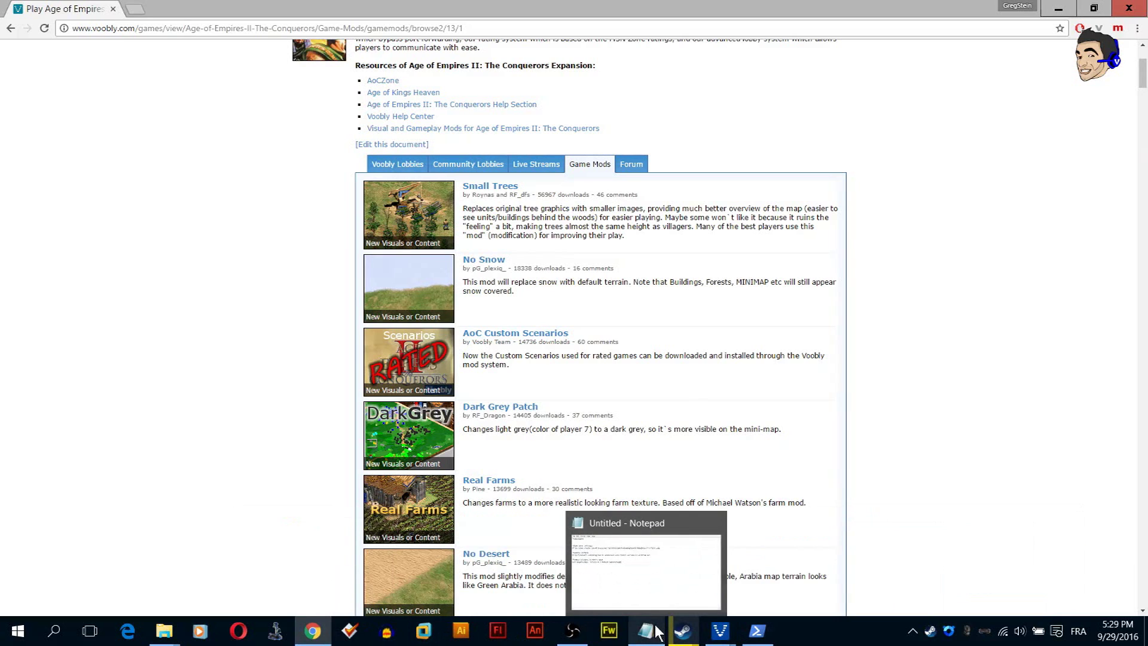
{"action": "left_click", "coordinate": [660, 583]}
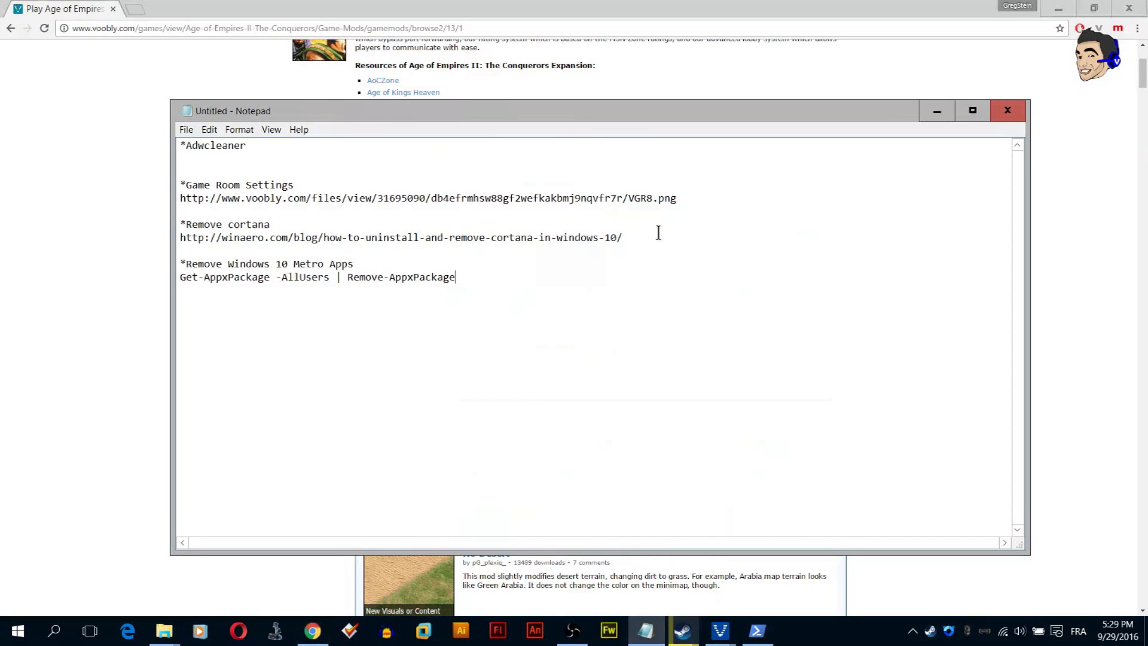
{"action": "left_click_drag", "start_coordinate": [658, 238], "coordinate": [177, 239]}
{"action": "right_click", "coordinate": [200, 242]}
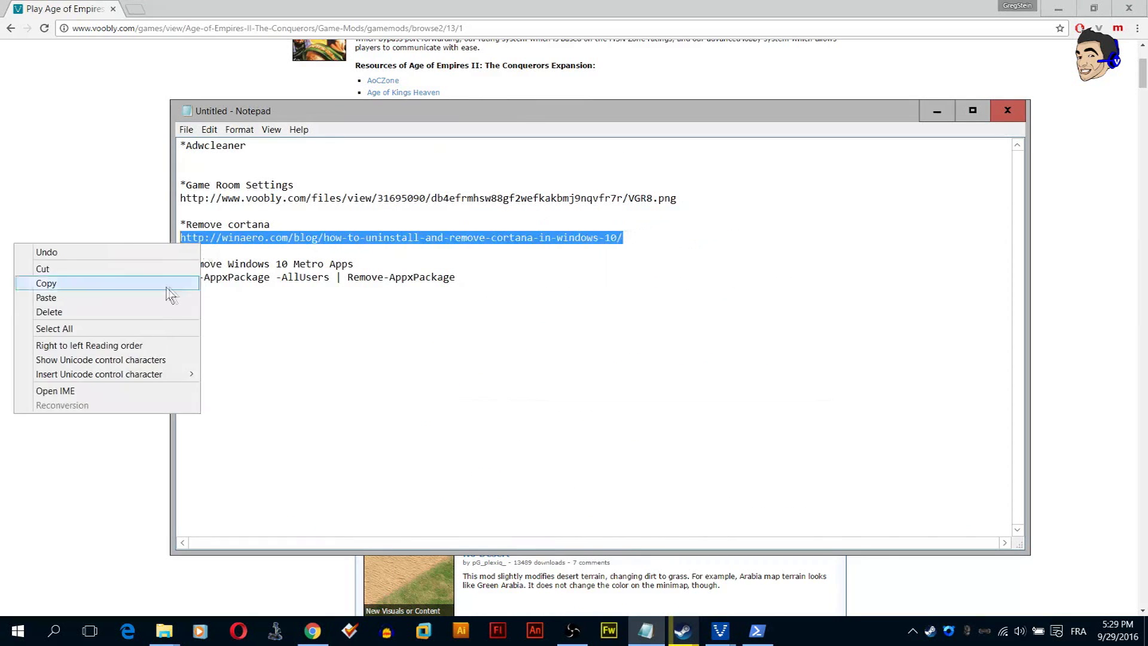
{"action": "left_click", "coordinate": [167, 286]}
{"action": "left_click", "coordinate": [229, 28]}
{"action": "right_click", "coordinate": [230, 33]}
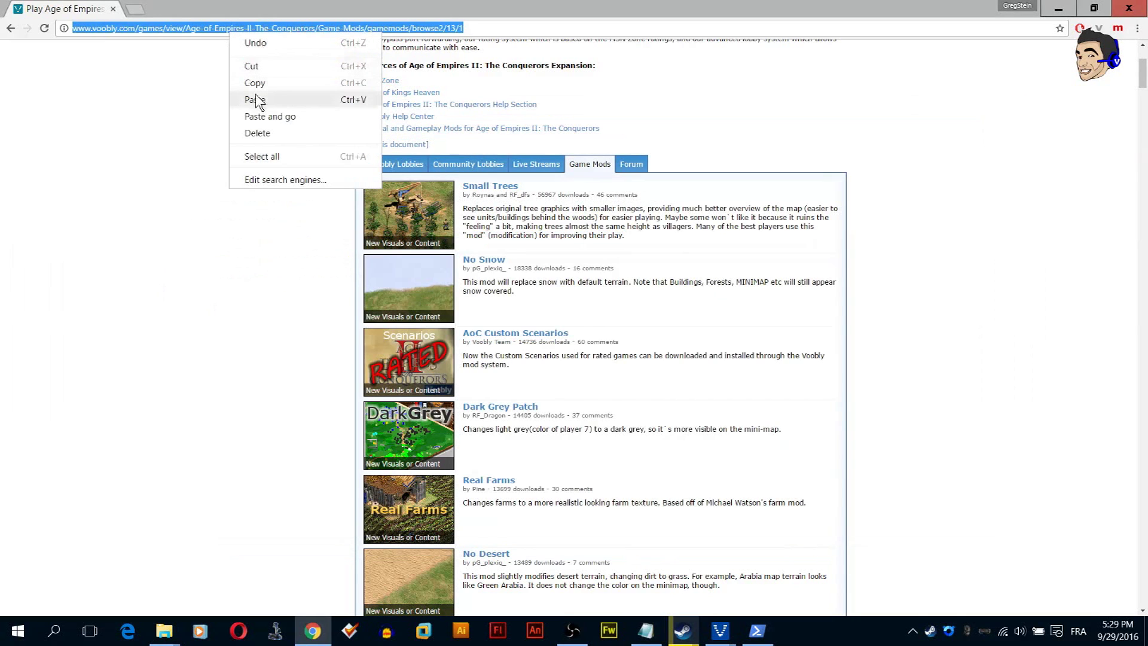
{"action": "left_click", "coordinate": [263, 116]}
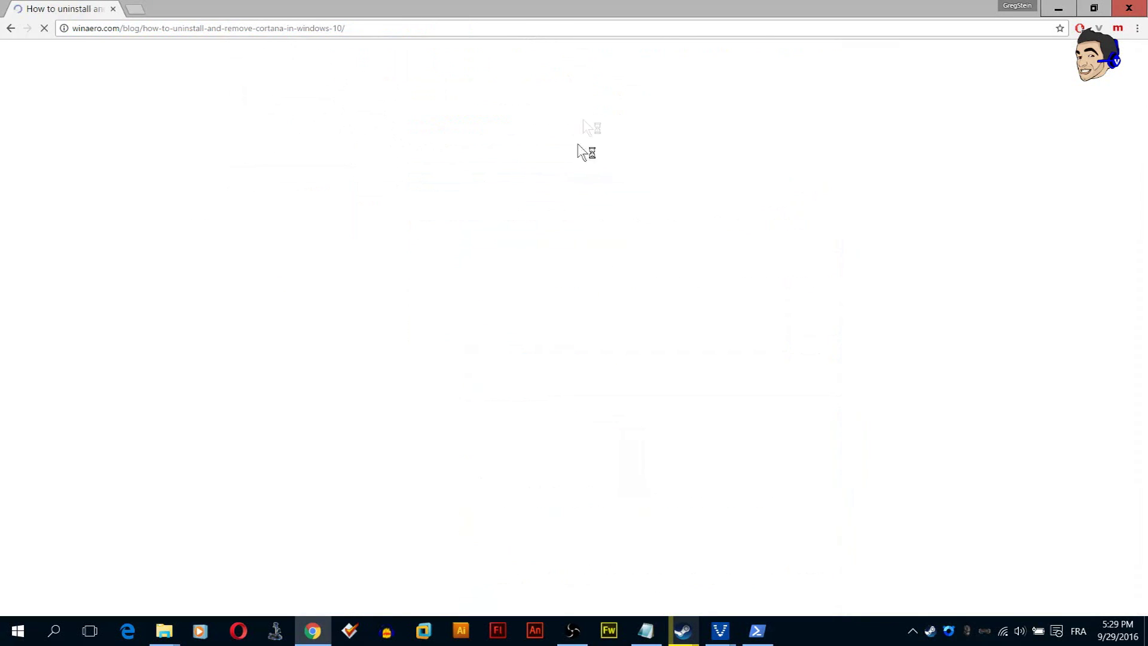
- Download the Uninstall Cortana ZIP file linked in the article and return to the article
{"action": "scroll", "coordinate": [410, 287], "scroll_direction": "down", "scroll_amount": 3}
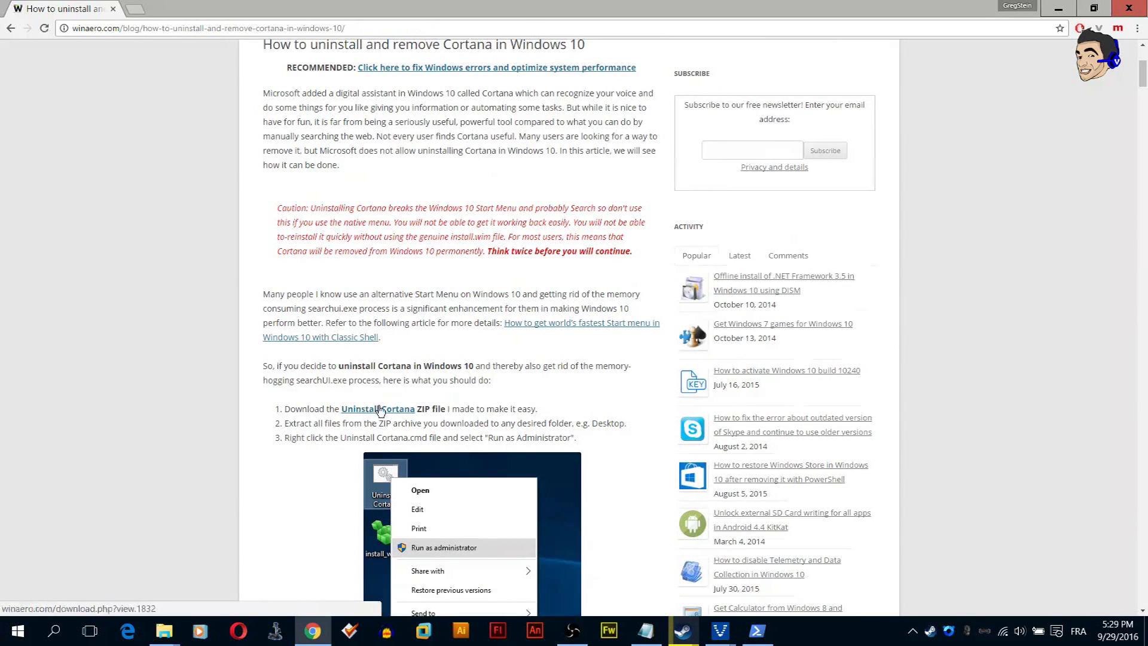
{"action": "scroll", "coordinate": [380, 411], "scroll_direction": "down", "scroll_amount": 3}
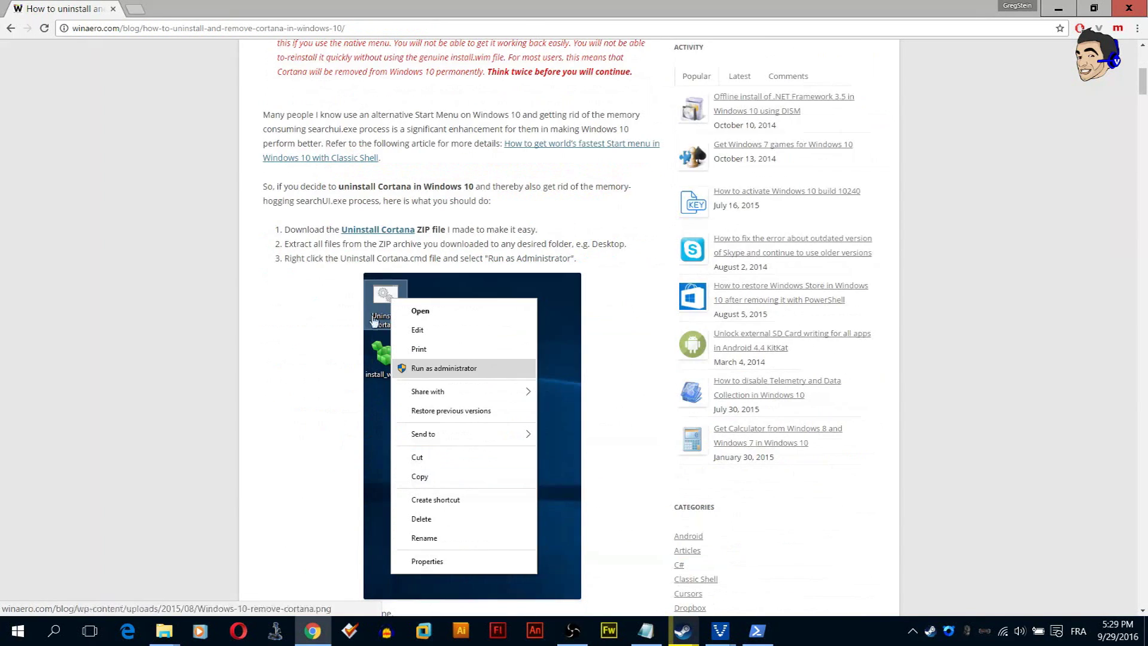
{"action": "left_click", "coordinate": [377, 230]}
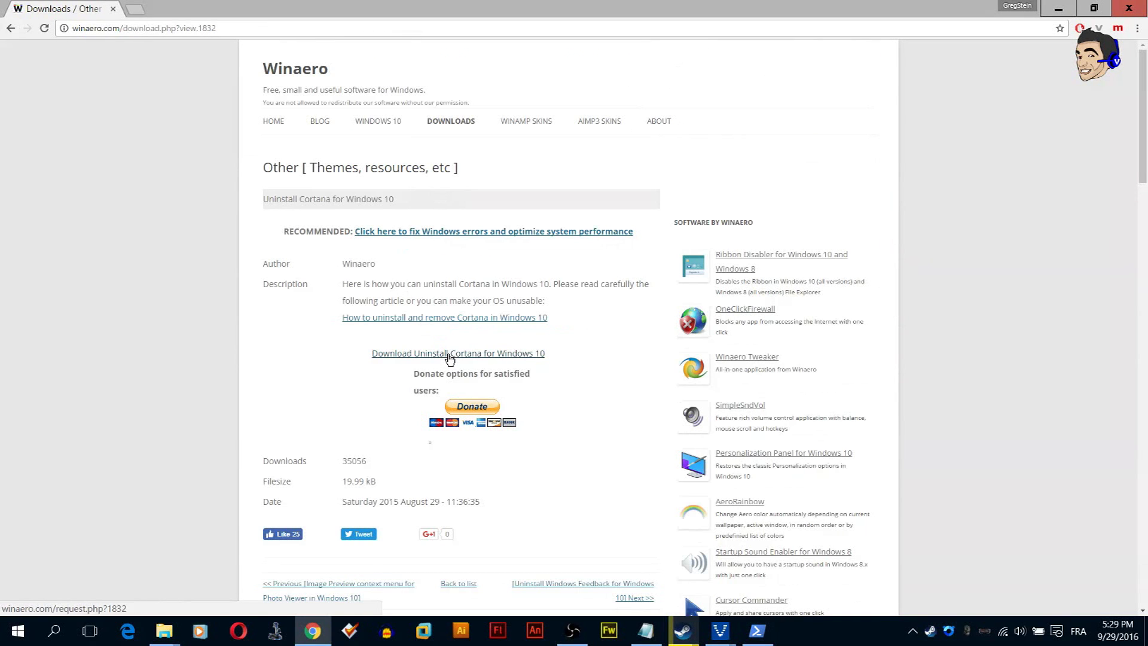
{"action": "left_click", "coordinate": [450, 357]}
{"action": "key", "text": "alt+Left"}
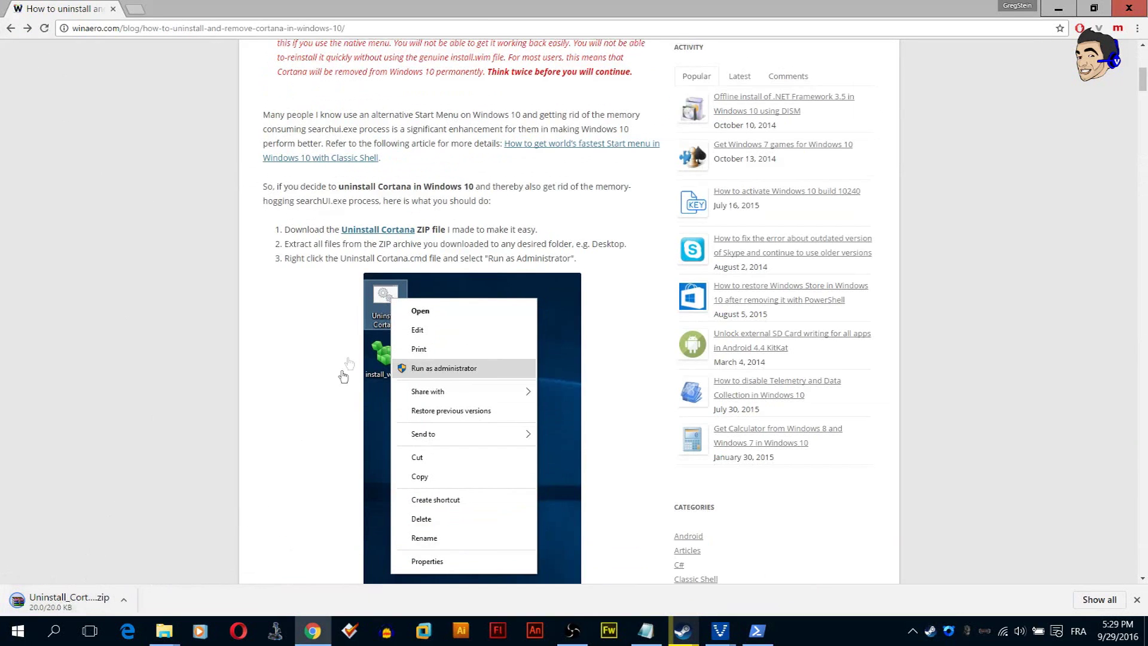
- Open the downloaded Uninstall Cortana archive in WinRAR and select both Uninstall Cortana.cmd and install_wim_tweak.exe
{"action": "scroll", "coordinate": [248, 382], "scroll_direction": "down", "scroll_amount": 3}
{"action": "scroll", "coordinate": [314, 355], "scroll_direction": "down", "scroll_amount": 2}
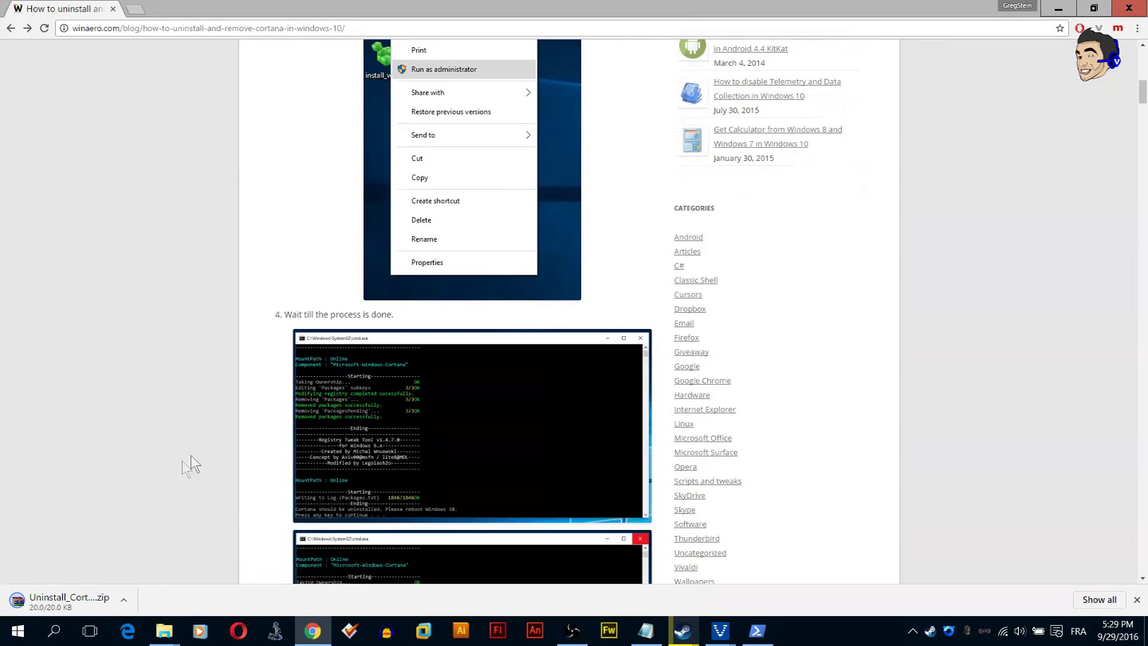
{"action": "left_click", "coordinate": [56, 591]}
{"action": "left_click_drag", "start_coordinate": [391, 476], "coordinate": [300, 403]}
{"action": "left_click_drag", "start_coordinate": [425, 273], "coordinate": [757, 170]}
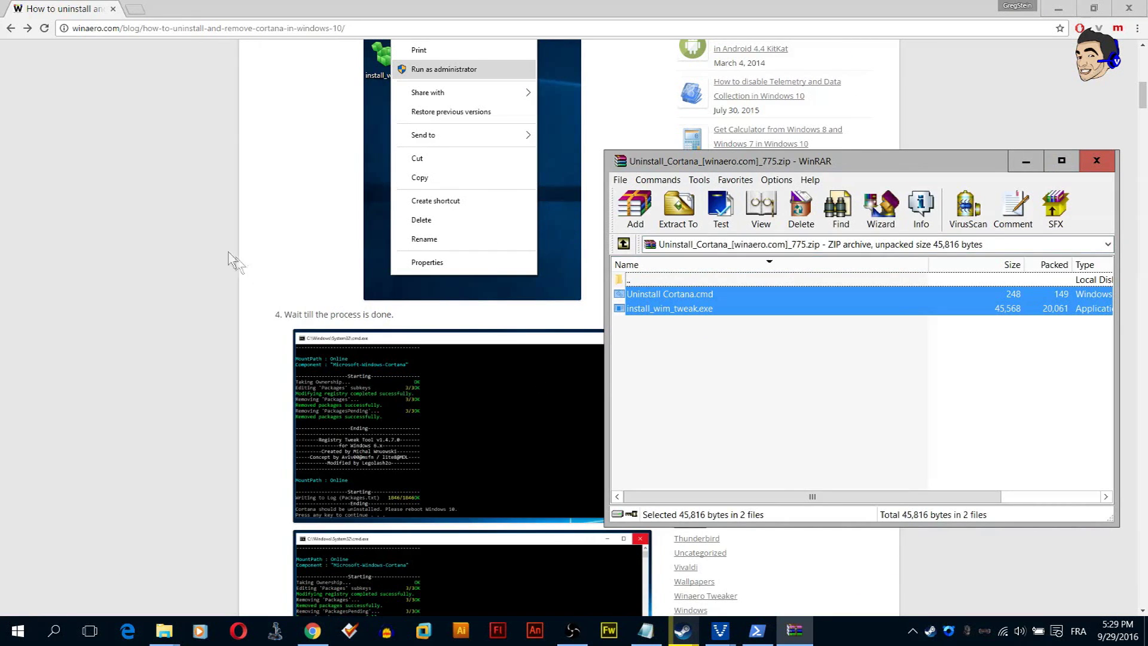
- Read the article's instructions from running Uninstall Cortana.cmd as administrator through restarting Windows 10
{"action": "left_click", "coordinate": [238, 263]}
{"action": "scroll", "coordinate": [323, 320], "scroll_direction": "up", "scroll_amount": 4}
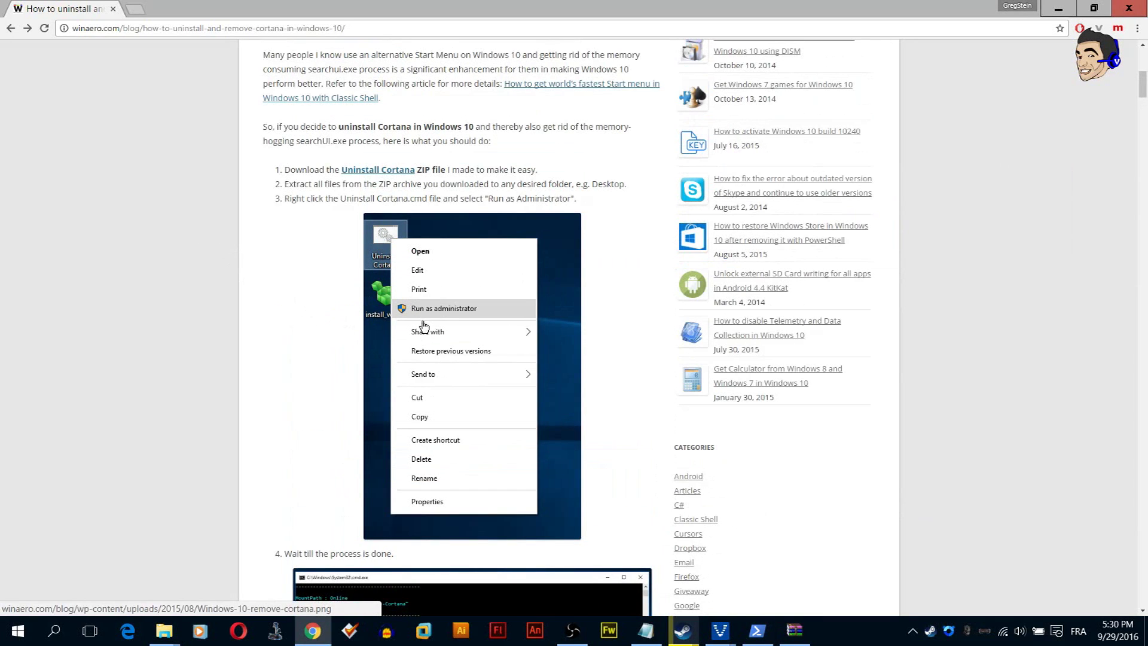
{"action": "scroll", "coordinate": [442, 317], "scroll_direction": "down", "scroll_amount": 7}
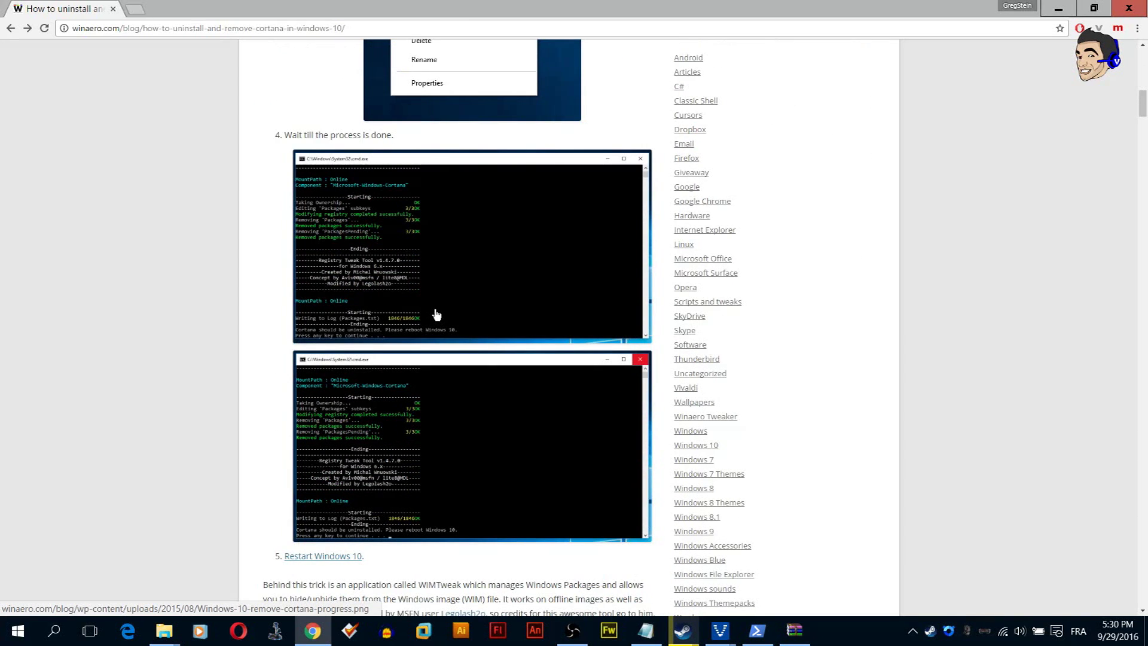
{"action": "scroll", "coordinate": [436, 315], "scroll_direction": "down", "scroll_amount": 2}
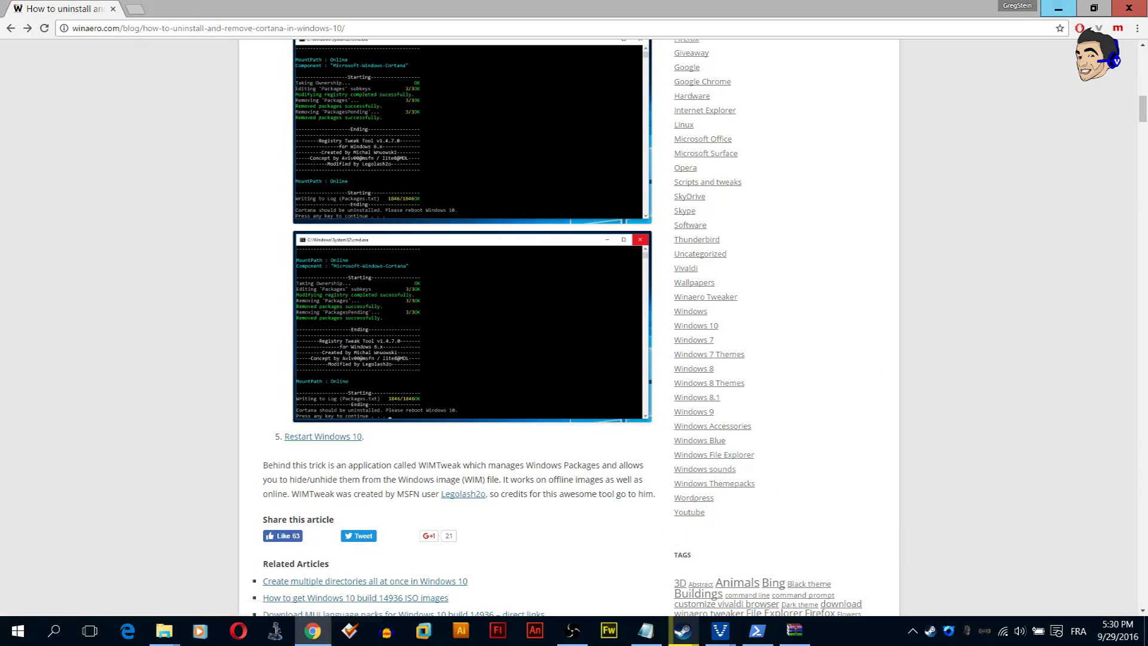
- Close the WinRAR archive and minimize Chrome and Notepad to return to the Voobly New Player Lobby
{"action": "left_click", "coordinate": [1058, 8]}
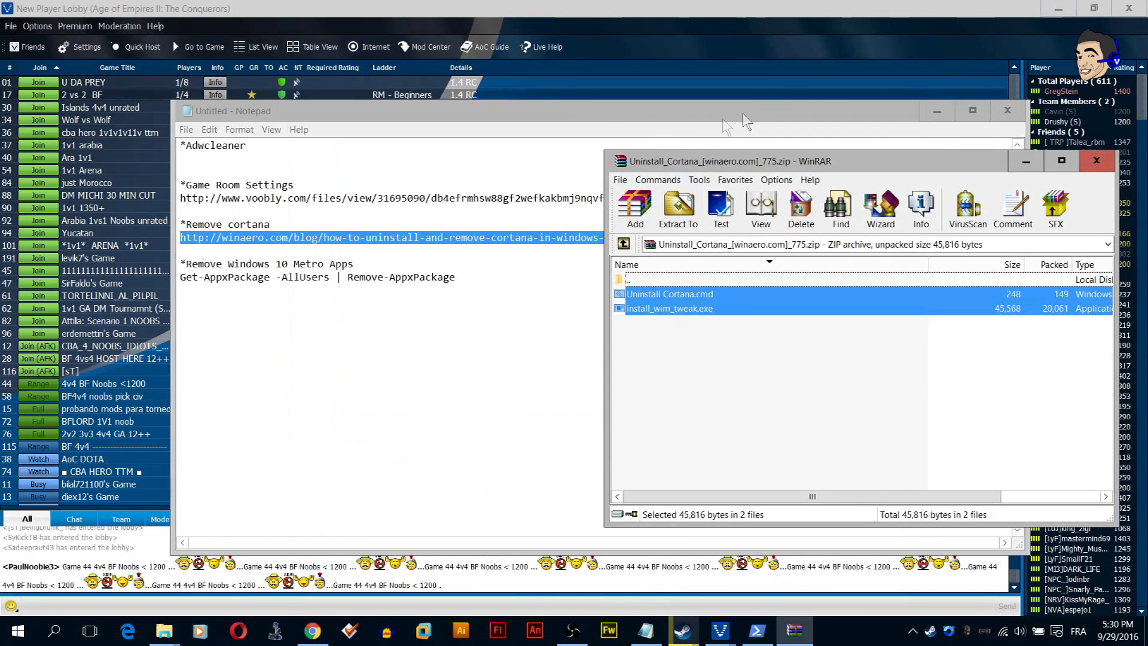
{"action": "left_click", "coordinate": [1096, 150]}
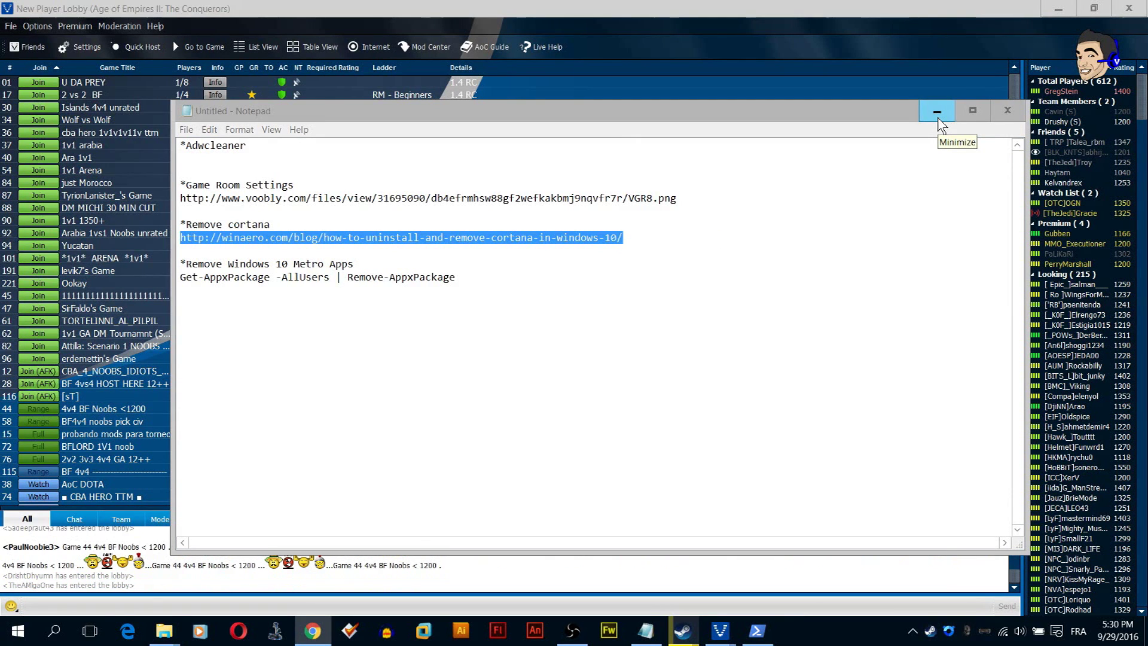
{"action": "left_click", "coordinate": [937, 113]}
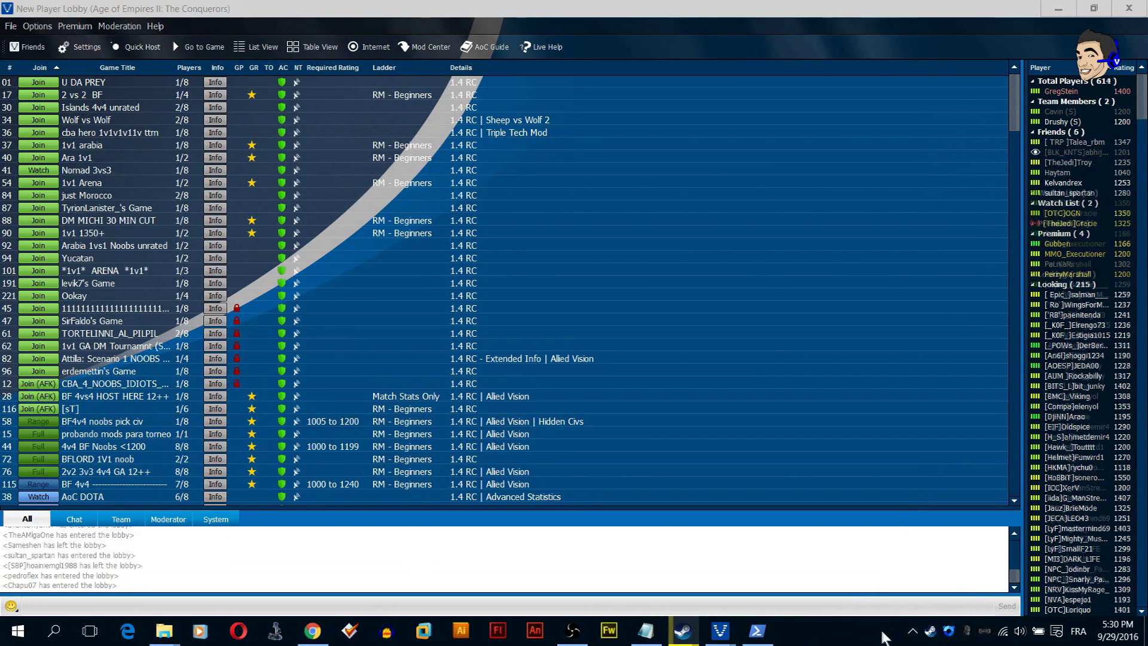
- Open the Windows Sound settings and display the playback devices
{"action": "right_click", "coordinate": [1019, 631]}
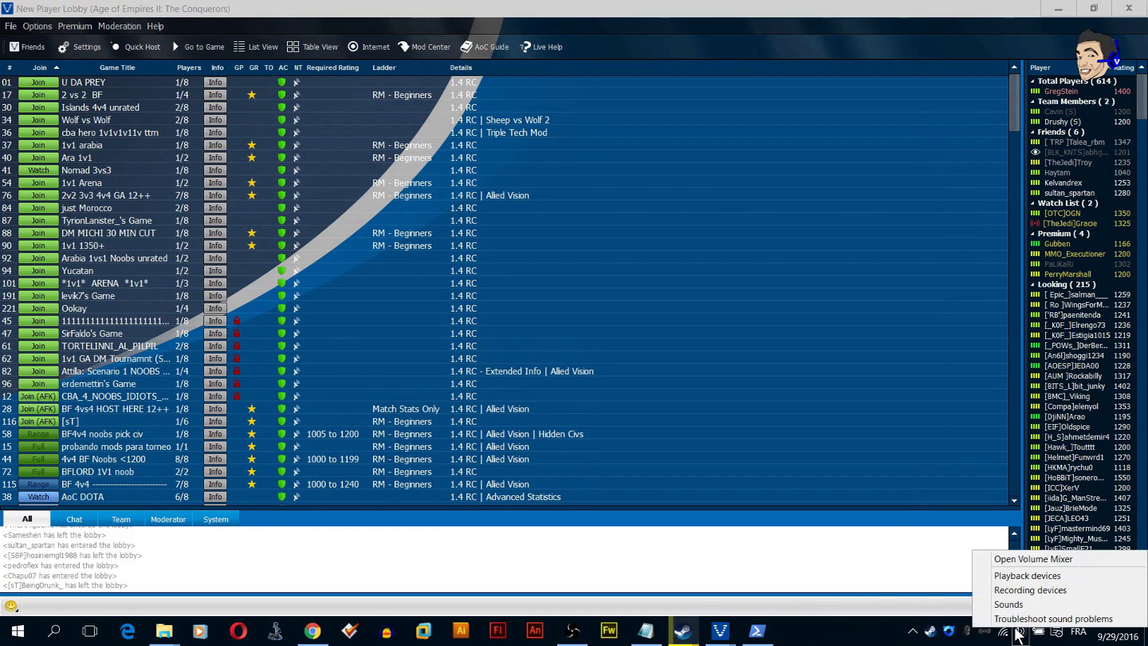
{"action": "left_click", "coordinate": [891, 638]}
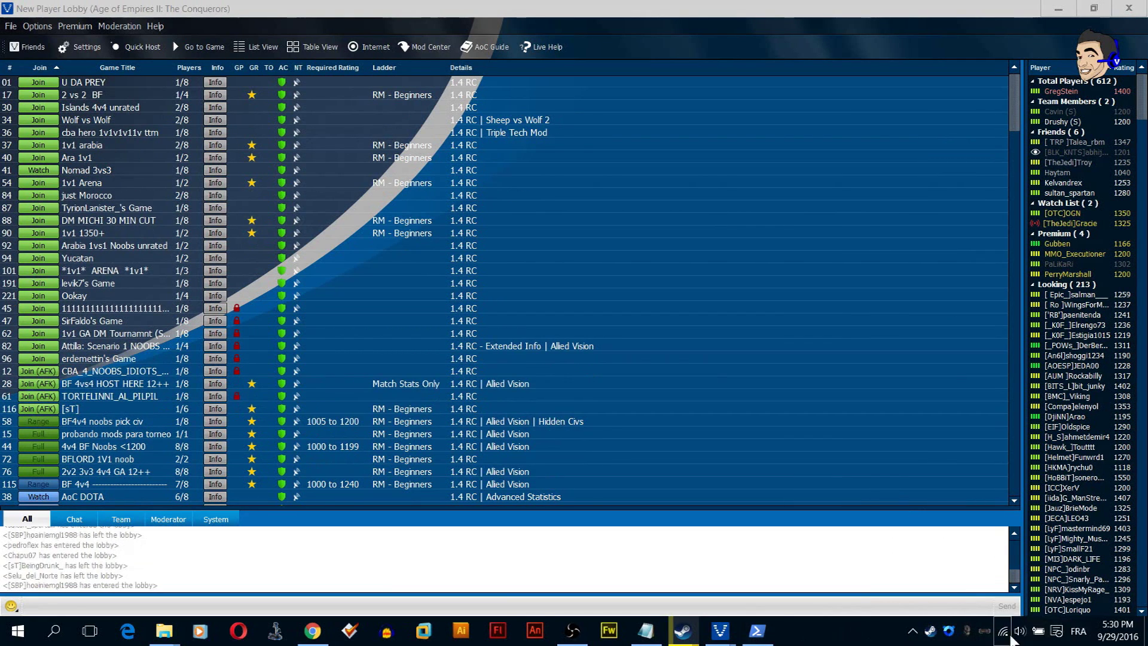
{"action": "right_click", "coordinate": [1020, 632]}
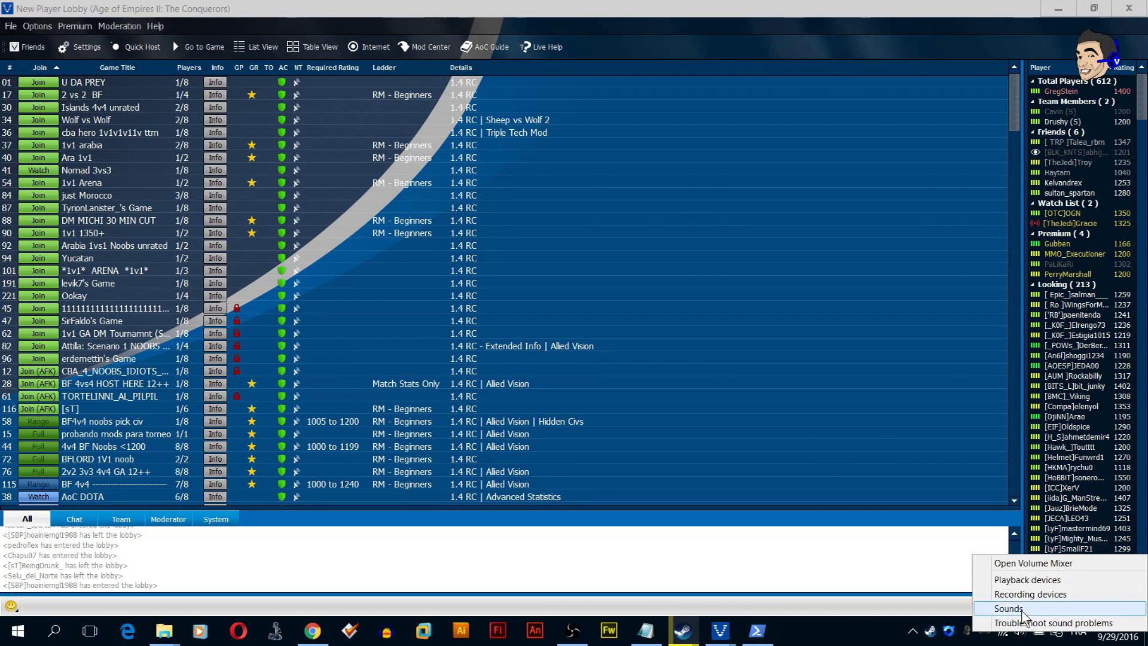
{"action": "left_click", "coordinate": [1021, 609]}
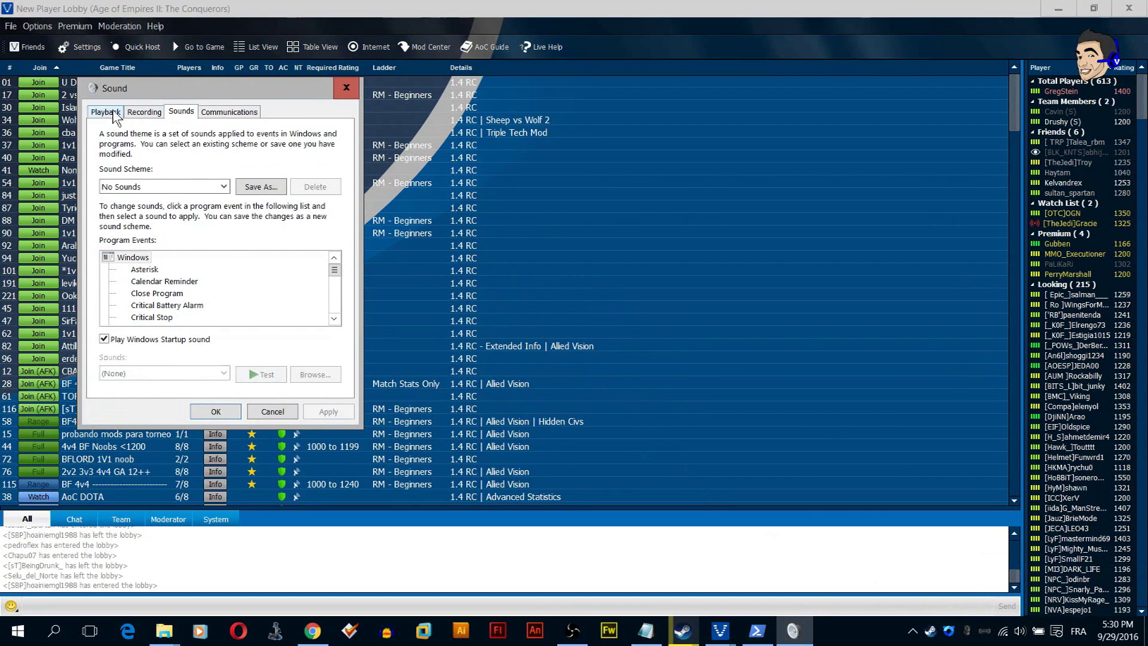
{"action": "left_click", "coordinate": [114, 113]}
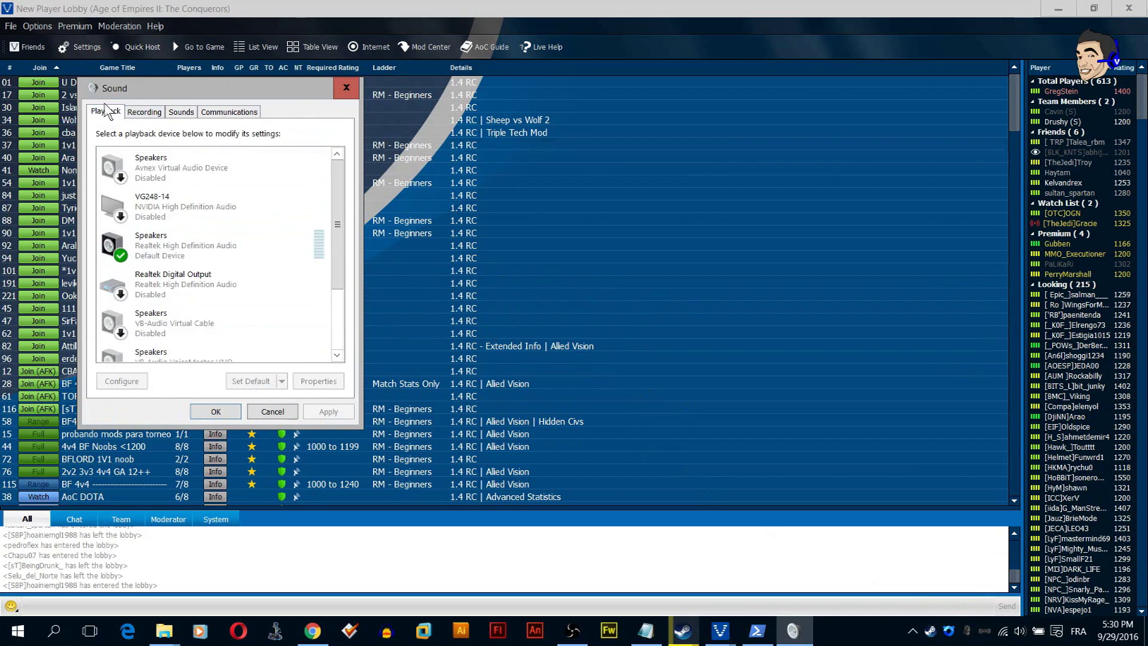
{"action": "left_click", "coordinate": [141, 113]}
{"action": "left_click", "coordinate": [108, 114]}
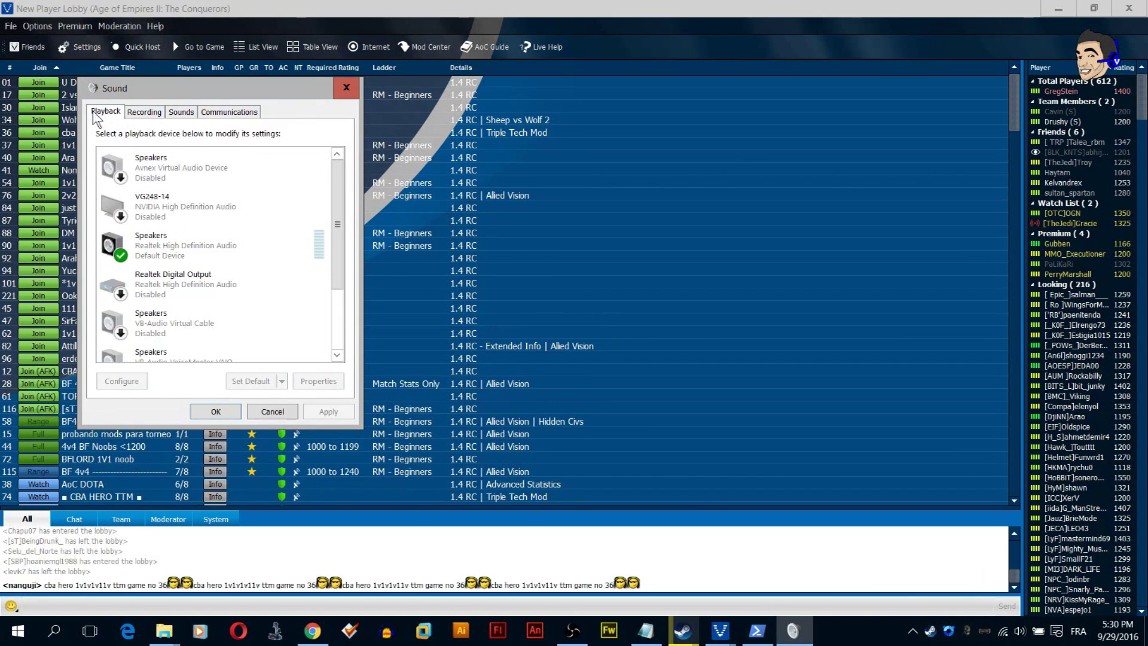
- Set the default Realtek speakers' shared-mode format to 16 bit, 48000 Hz (DVD Quality) and confirm the speaker properties
{"action": "right_click", "coordinate": [141, 241]}
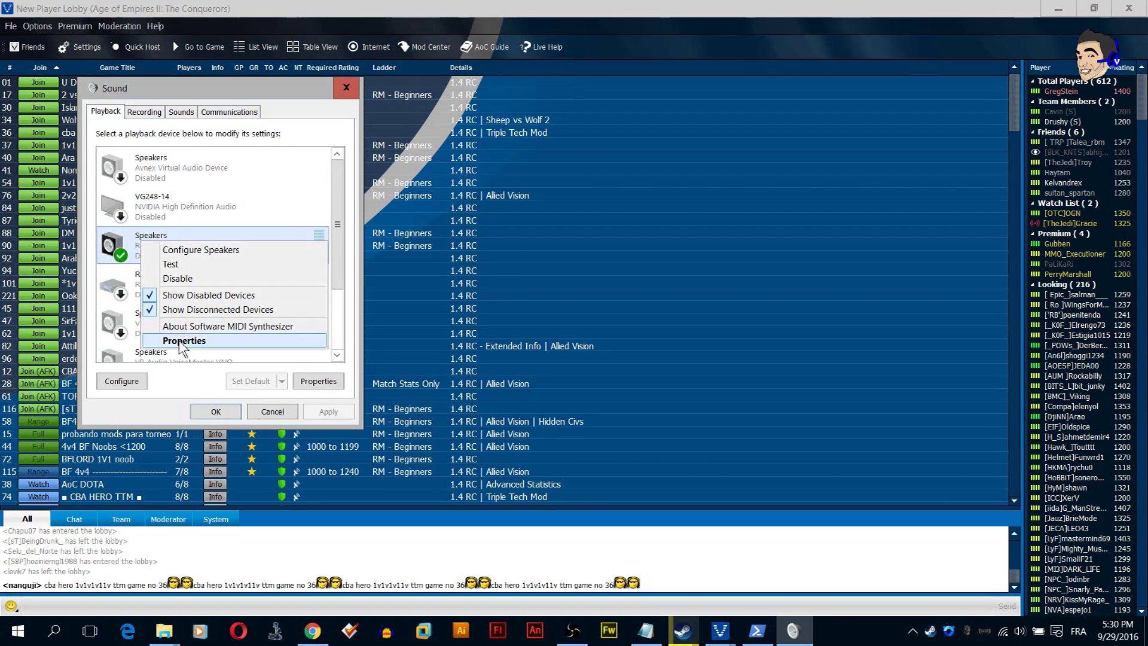
{"action": "left_click", "coordinate": [137, 263]}
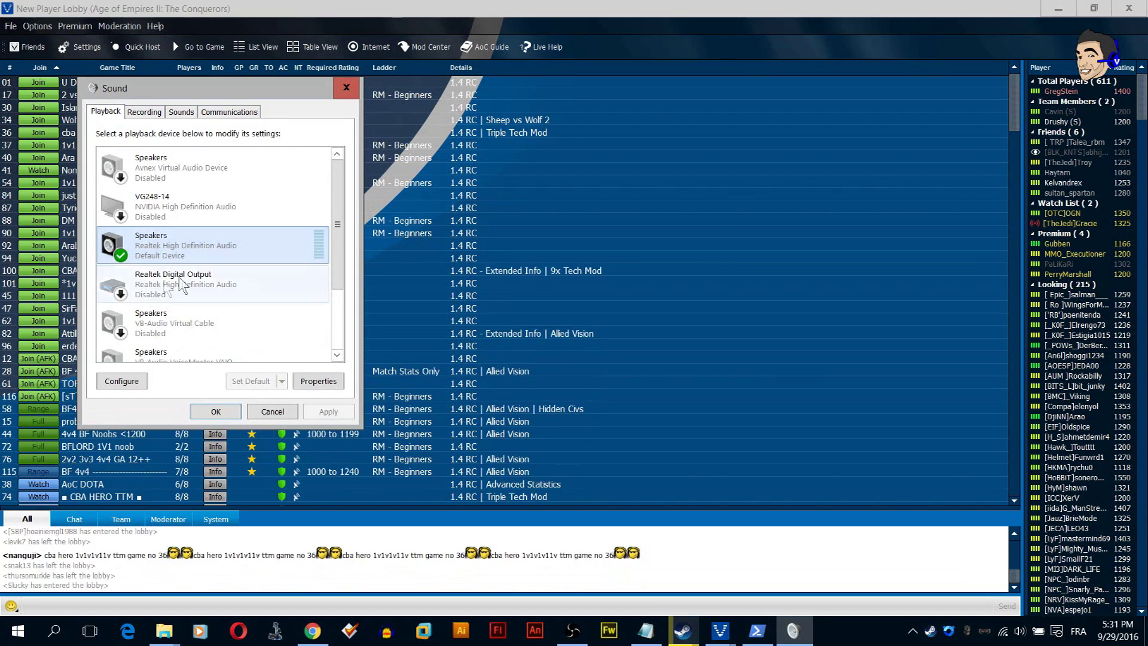
{"action": "right_click", "coordinate": [138, 252]}
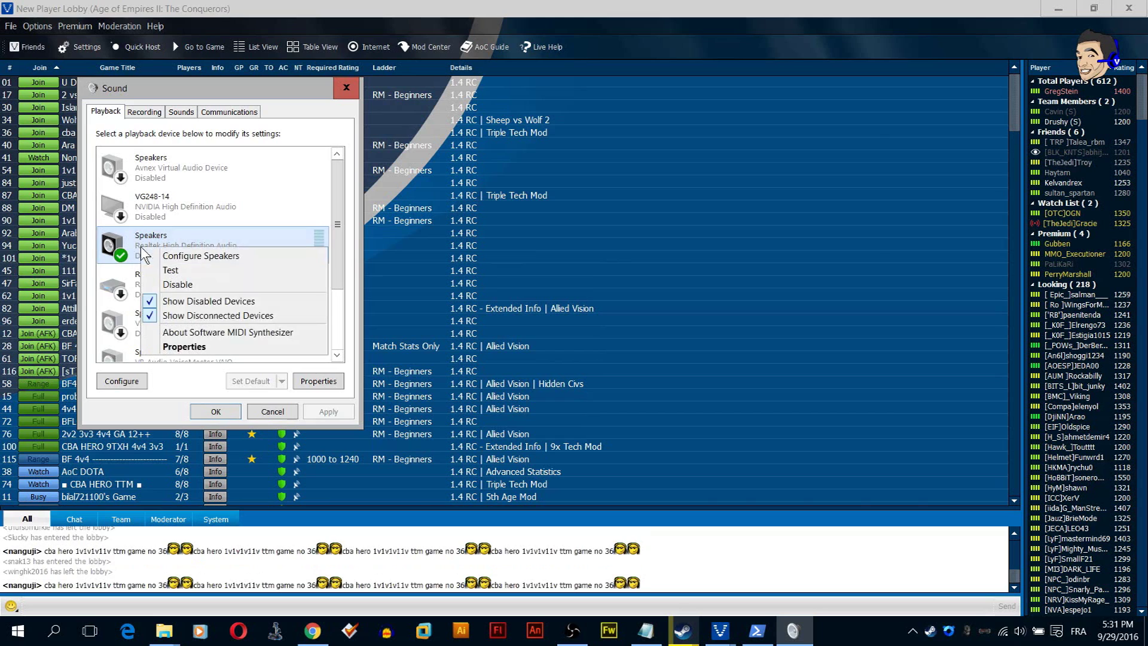
{"action": "left_click", "coordinate": [179, 352]}
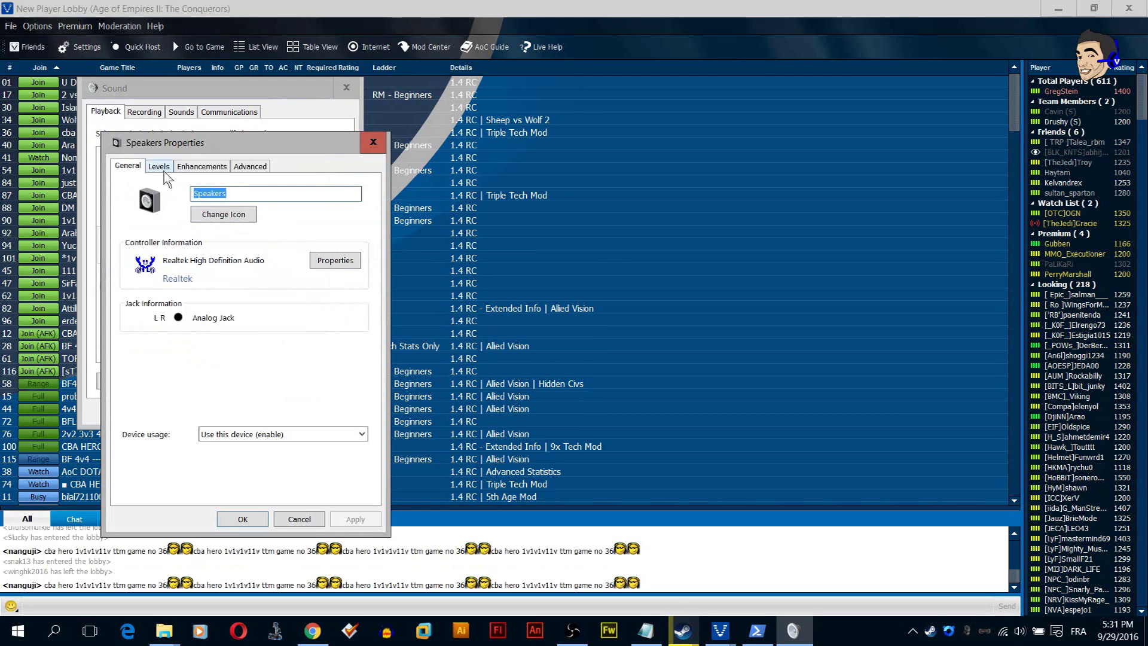
{"action": "left_click", "coordinate": [251, 167]}
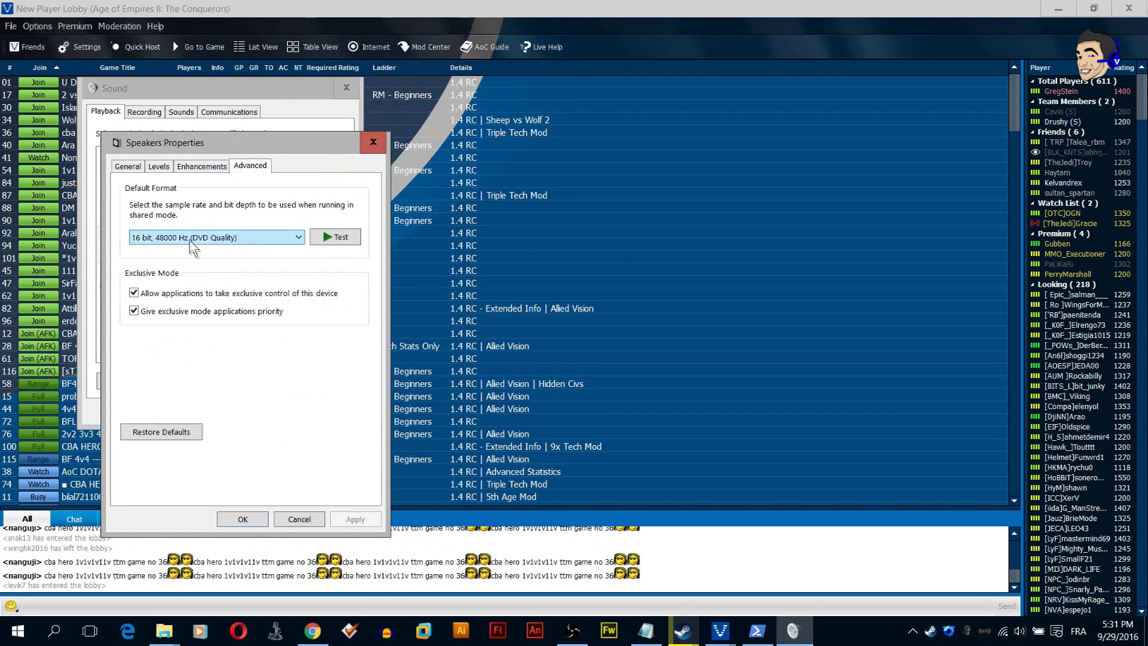
{"action": "left_click", "coordinate": [190, 240]}
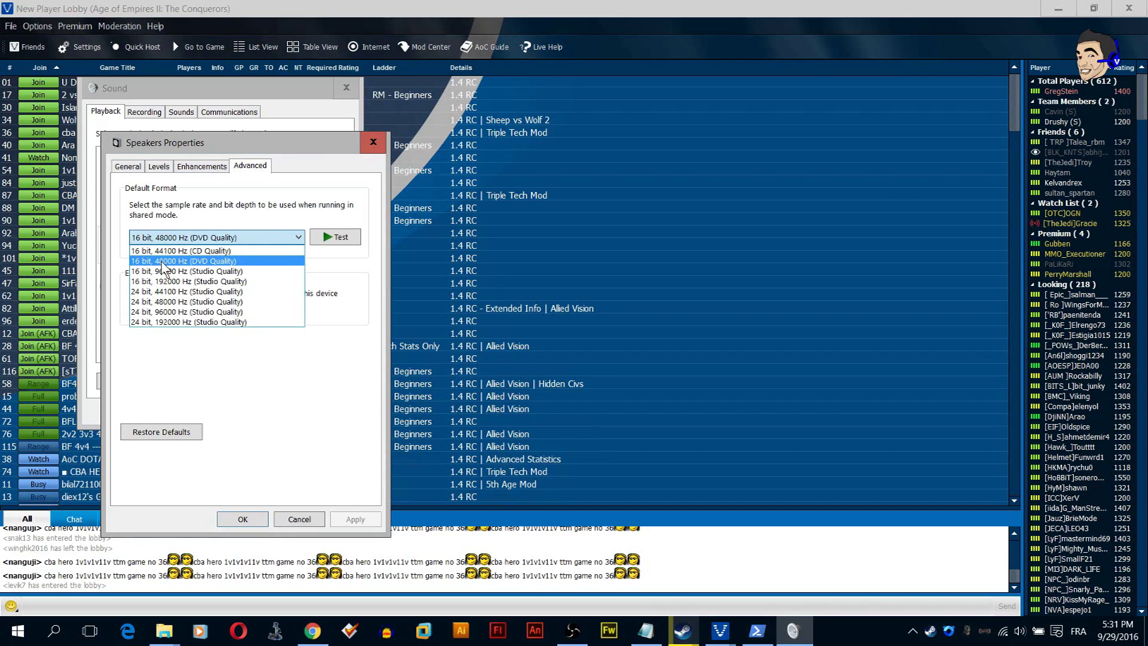
{"action": "left_click", "coordinate": [194, 262]}
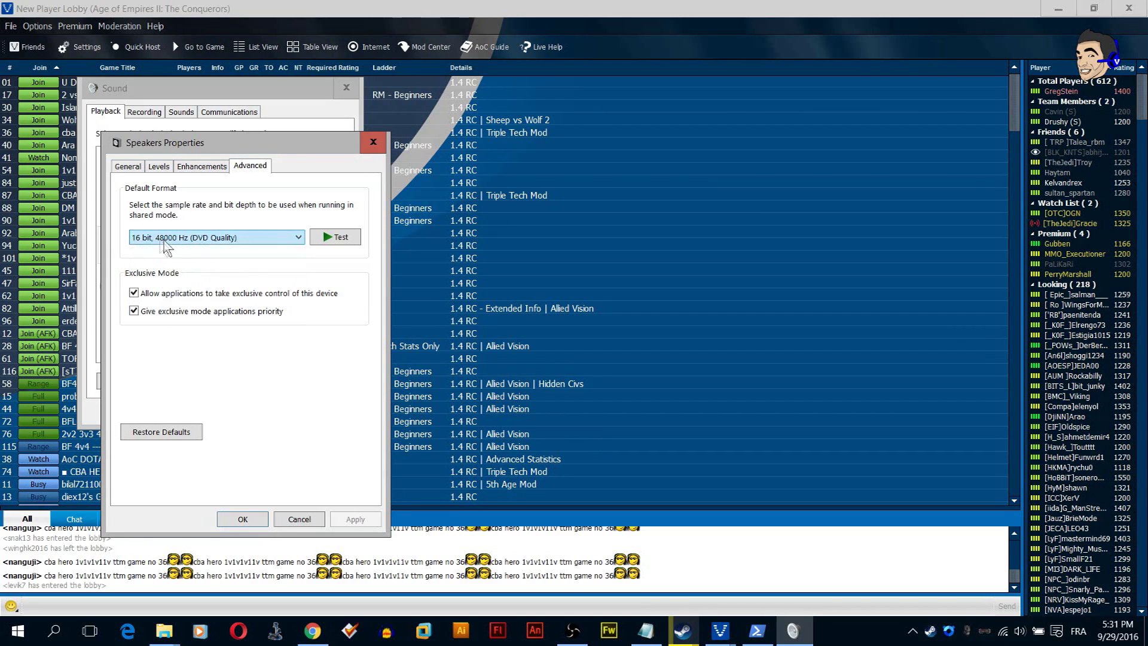
{"action": "left_click", "coordinate": [173, 238]}
{"action": "left_click", "coordinate": [172, 262]}
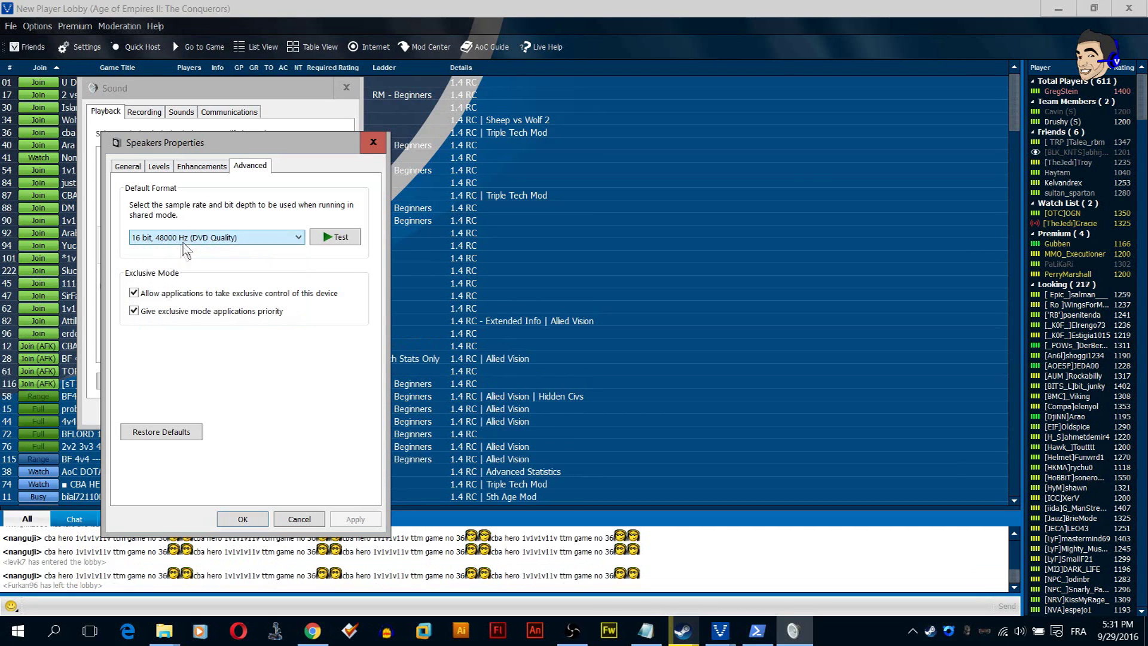
{"action": "left_click", "coordinate": [242, 519]}
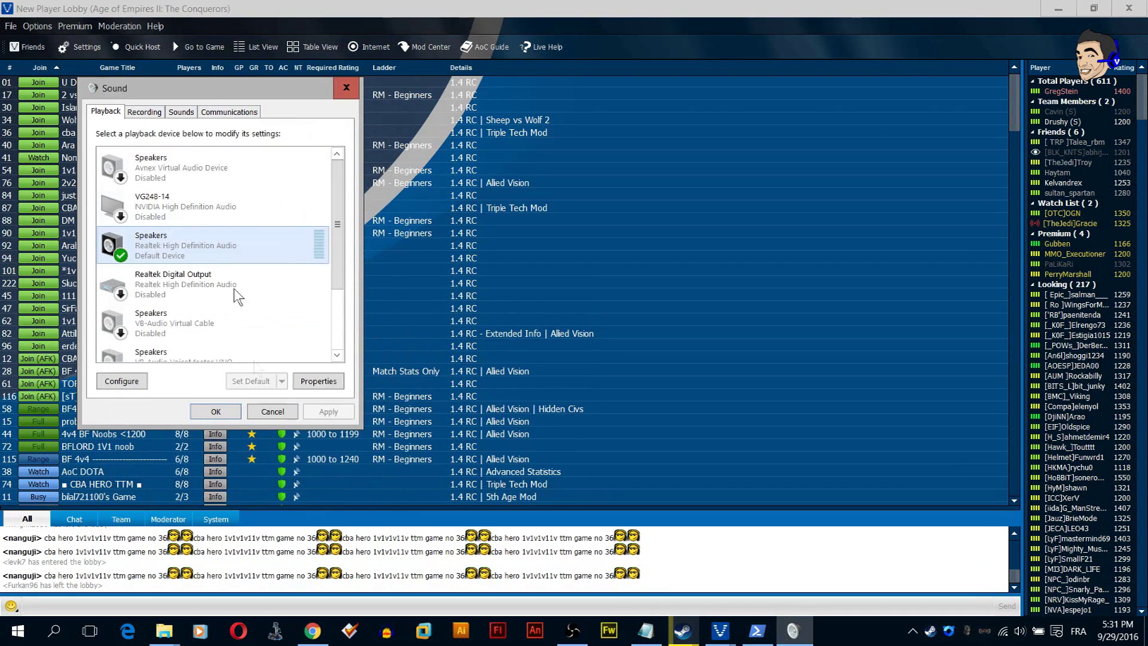
- Select 2 channel, 16 bit, 48000 Hz (DVD Quality) as the Realtek microphone's default format, but cancel its properties without applying
{"action": "left_click", "coordinate": [154, 113]}
{"action": "right_click", "coordinate": [148, 248]}
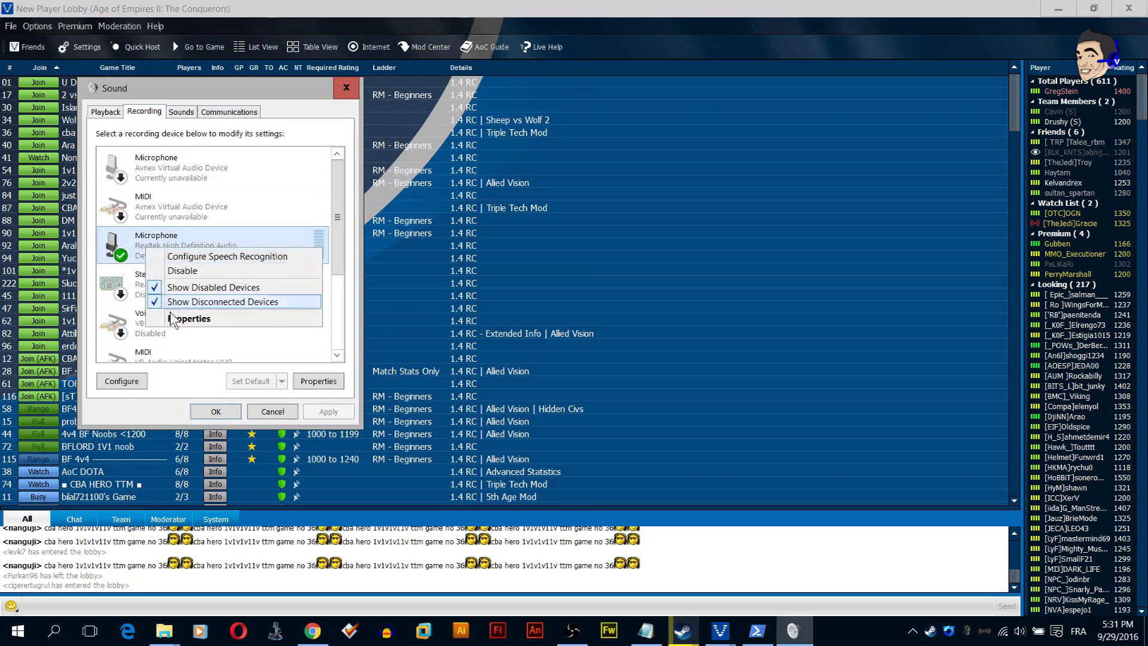
{"action": "left_click", "coordinate": [189, 327]}
{"action": "left_click", "coordinate": [270, 167]}
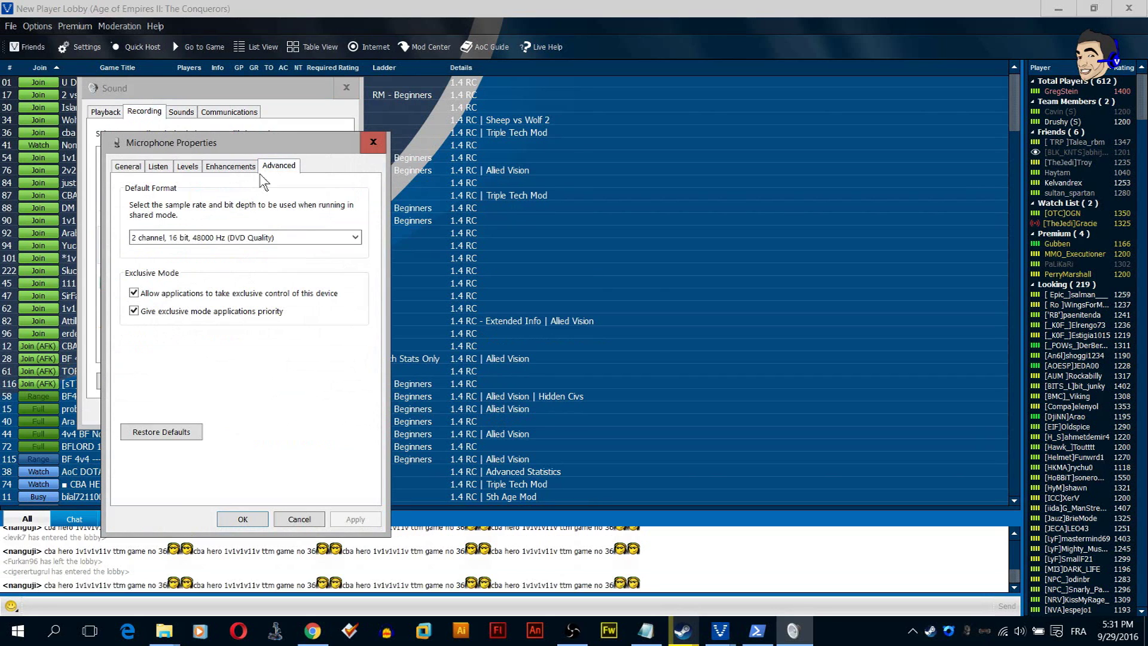
{"action": "left_click", "coordinate": [213, 238]}
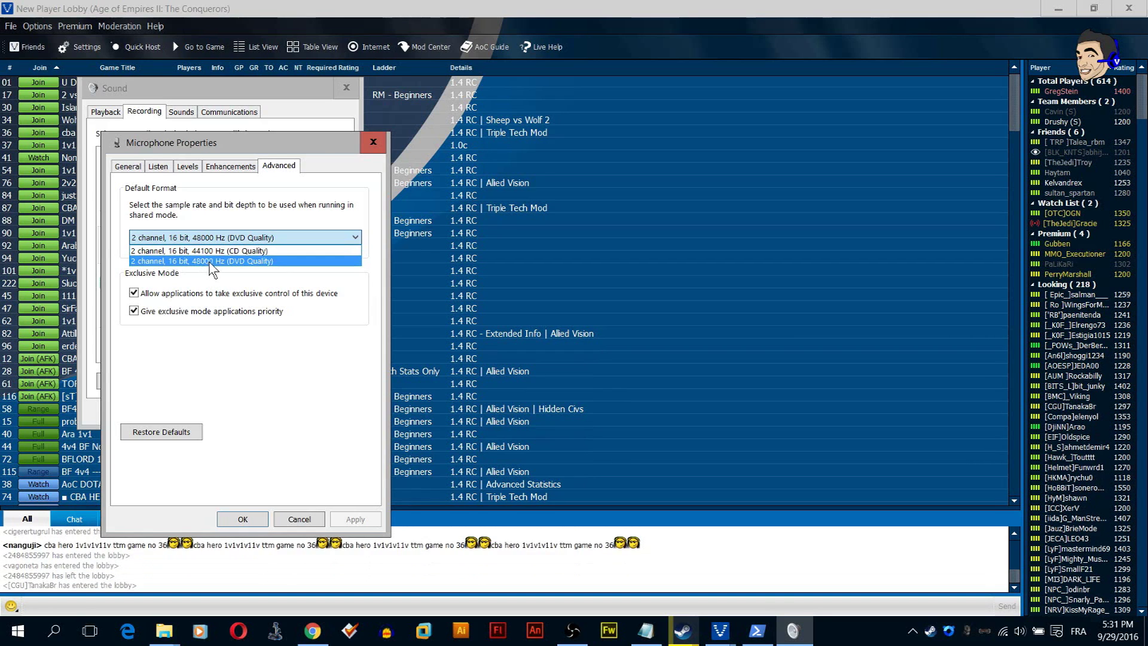
{"action": "left_click", "coordinate": [209, 262]}
{"action": "left_click", "coordinate": [303, 520]}
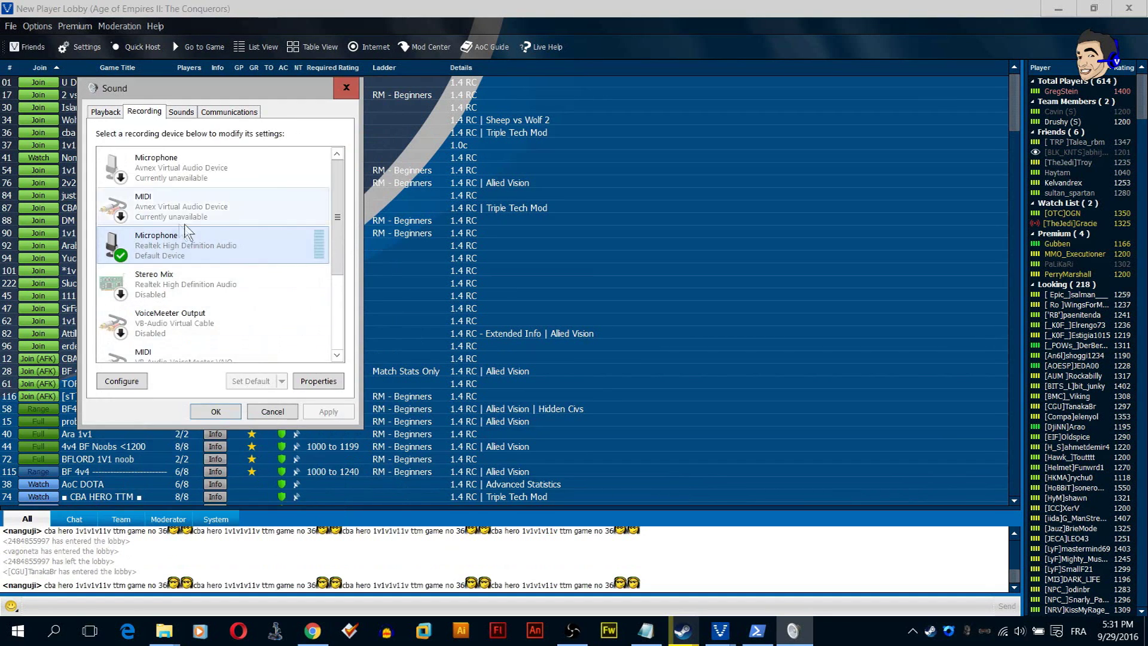
- Return to the playback devices, cancel the Sound settings and show the Windows desktop
{"action": "left_click", "coordinate": [106, 113]}
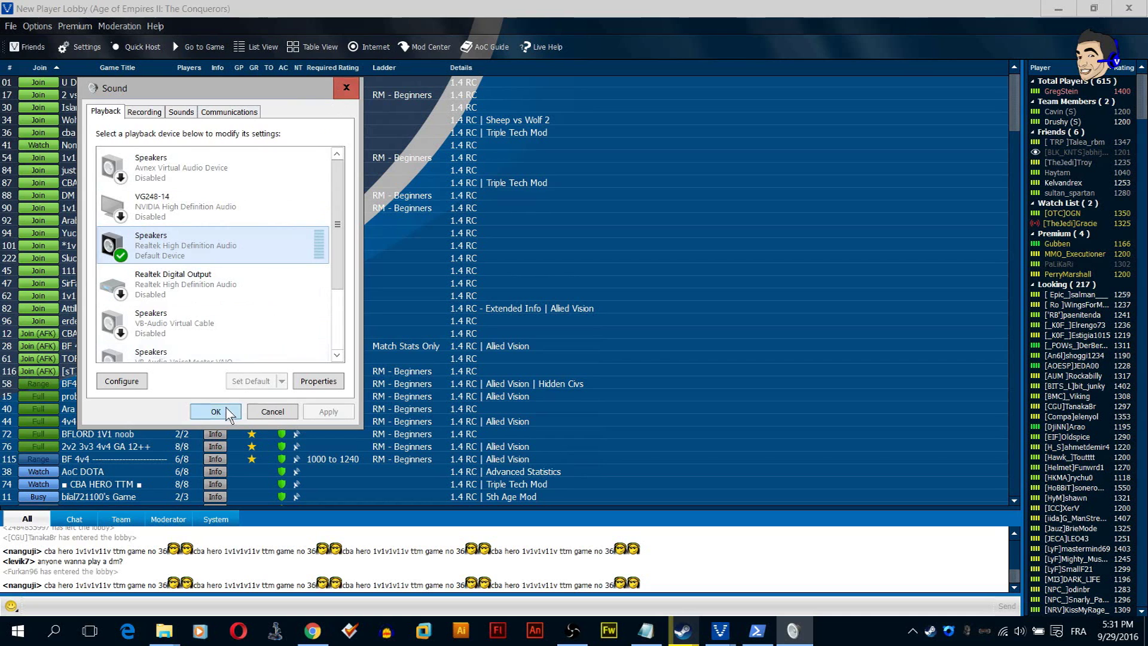
{"action": "left_click", "coordinate": [264, 411]}
{"action": "right_click", "coordinate": [816, 632]}
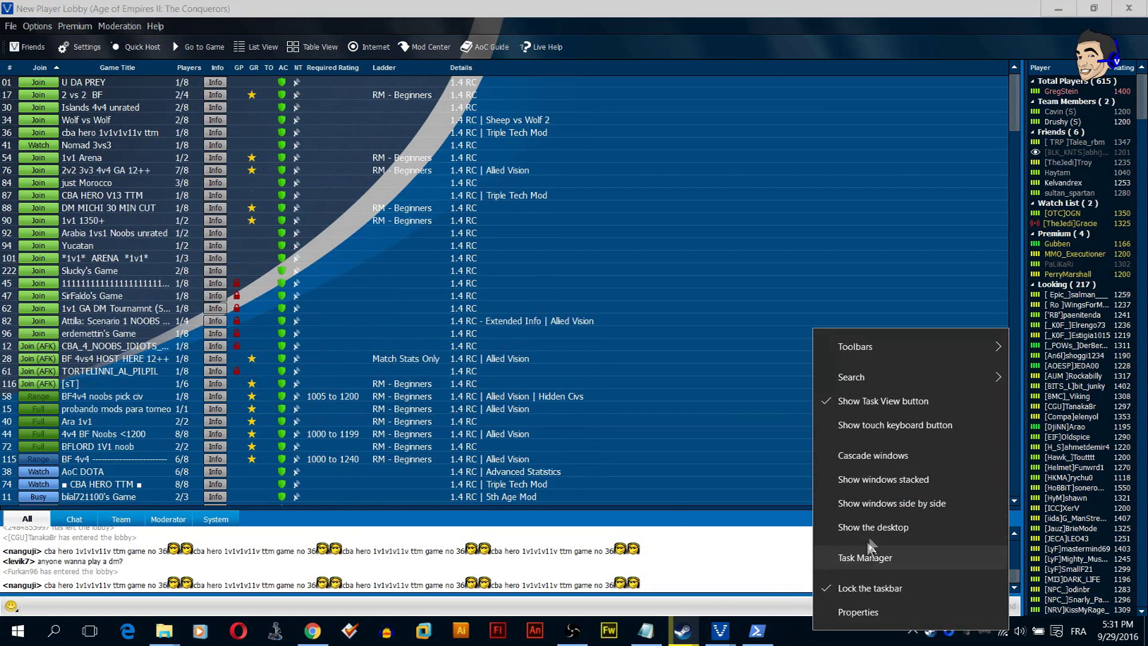
{"action": "left_click", "coordinate": [870, 529]}
- Open the NVIDIA Control Panel and display the resolution and refresh rate settings of the connected monitor
{"action": "right_click", "coordinate": [571, 430]}
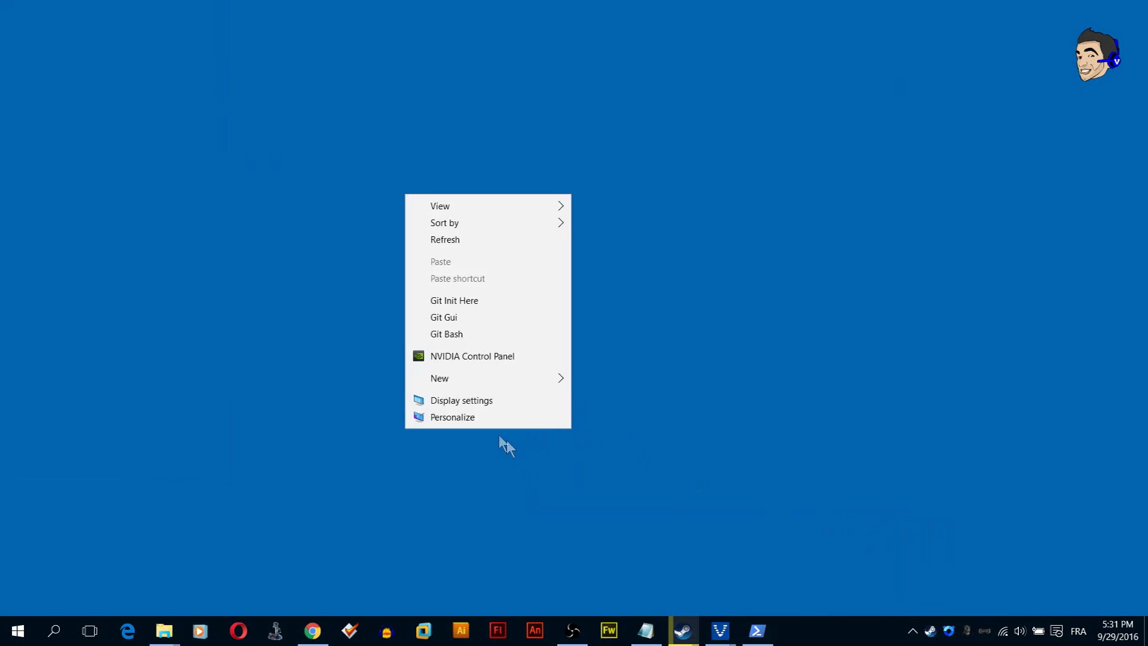
{"action": "left_click", "coordinate": [460, 360]}
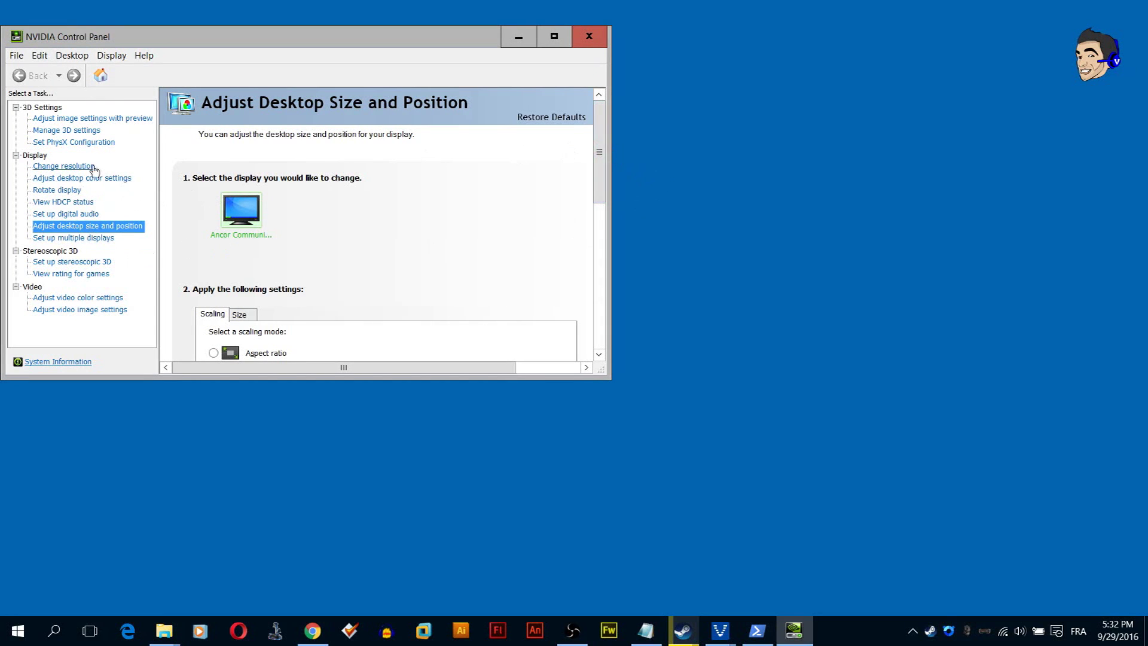
{"action": "left_click", "coordinate": [63, 167]}
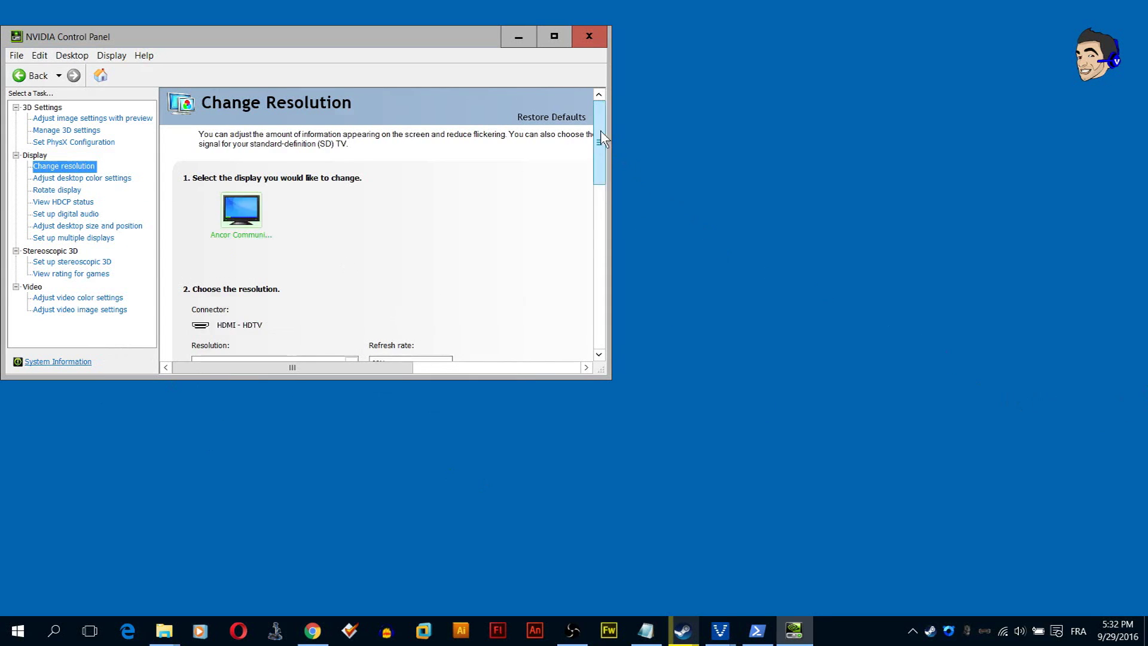
{"action": "left_click_drag", "start_coordinate": [600, 138], "coordinate": [594, 191]}
{"action": "scroll", "coordinate": [199, 139], "scroll_direction": "up", "scroll_amount": 2}
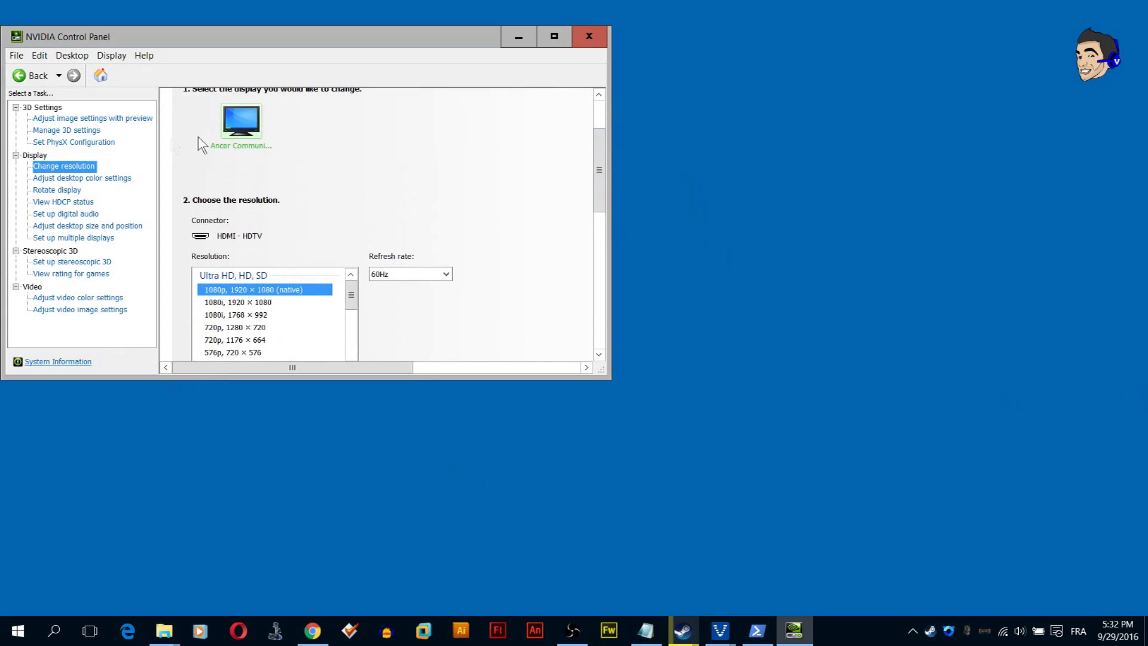
- Open the global 3D settings and check the options available for Vertical sync, leaving it at Off
{"action": "left_click", "coordinate": [58, 131]}
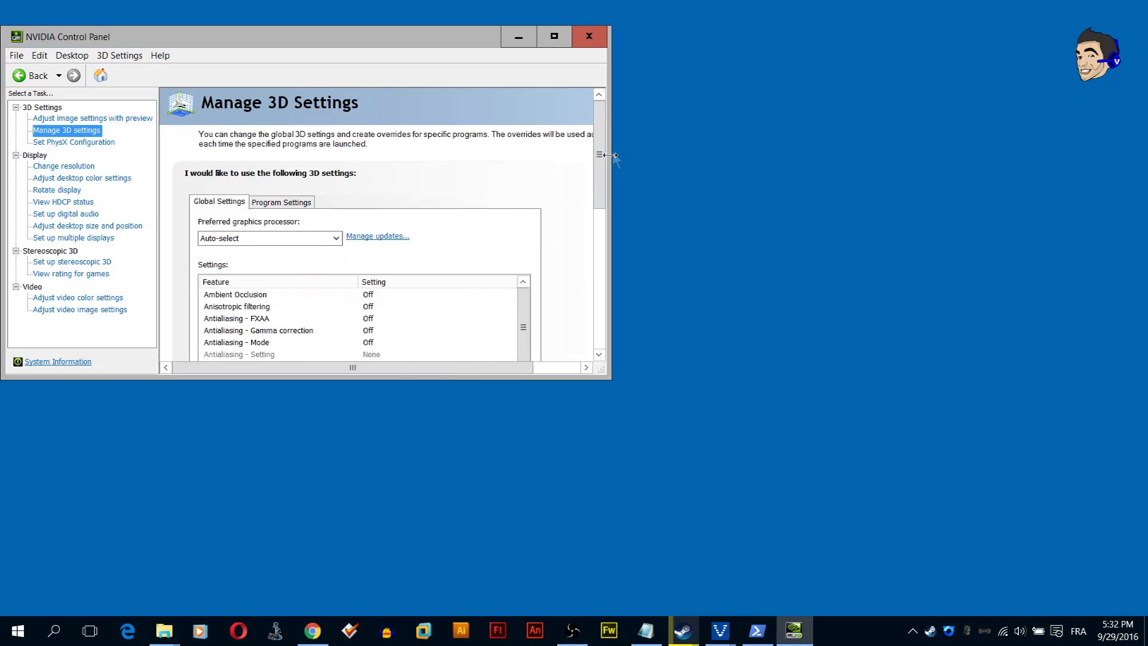
{"action": "left_click_drag", "start_coordinate": [600, 138], "coordinate": [594, 209]}
{"action": "left_click_drag", "start_coordinate": [524, 152], "coordinate": [521, 223]}
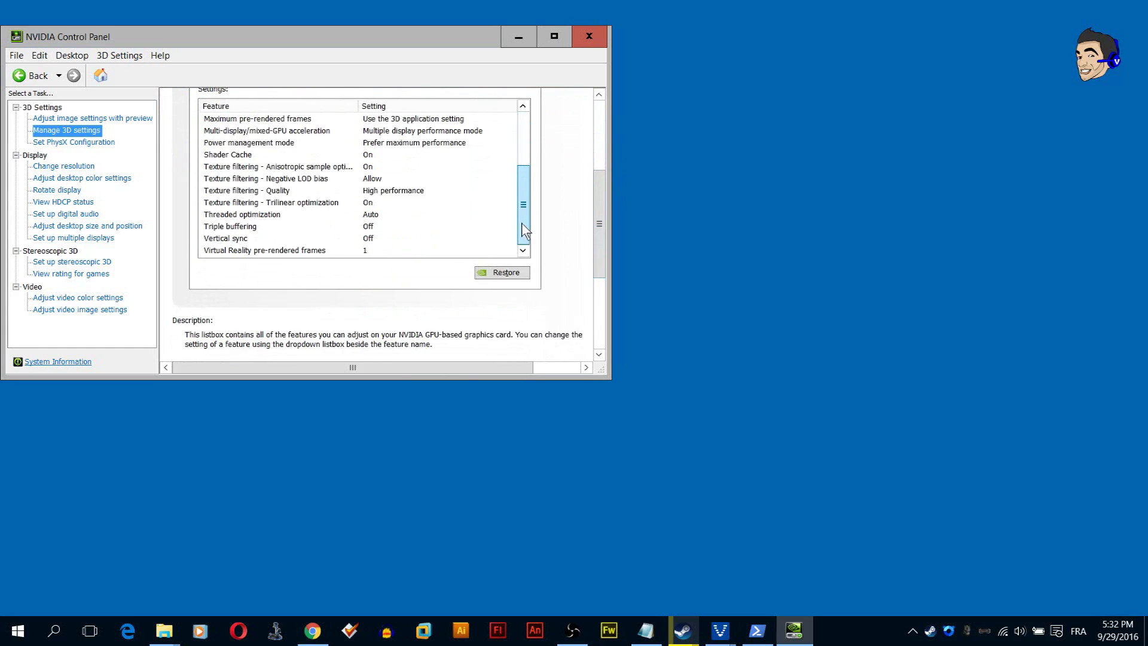
{"action": "left_click", "coordinate": [365, 239]}
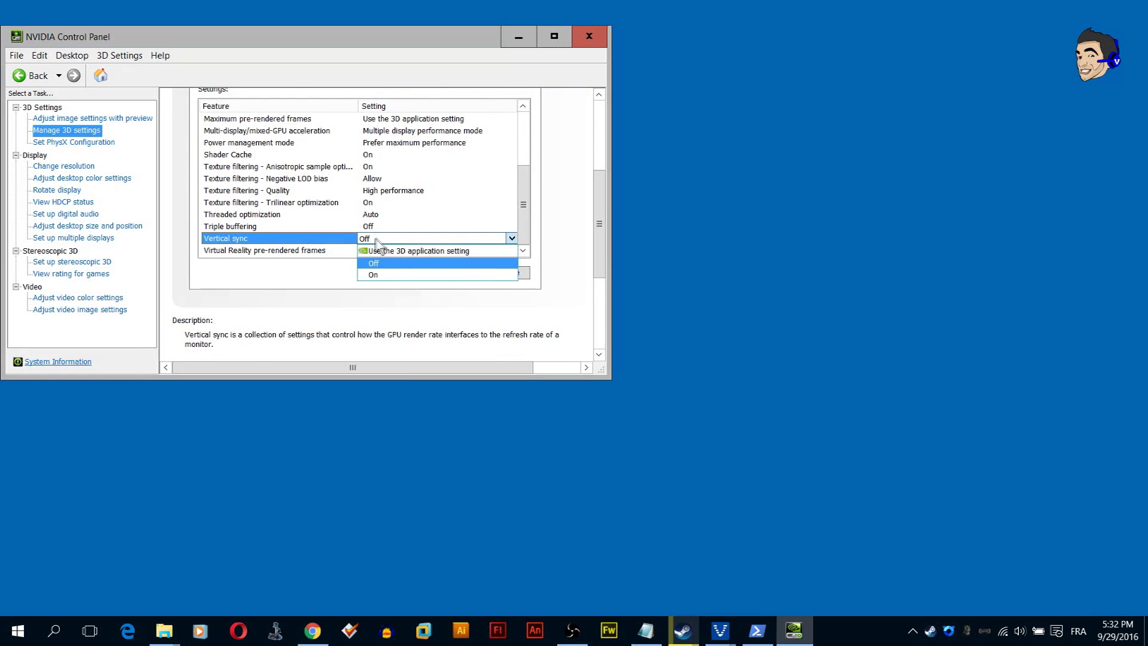
{"action": "left_click", "coordinate": [408, 199]}
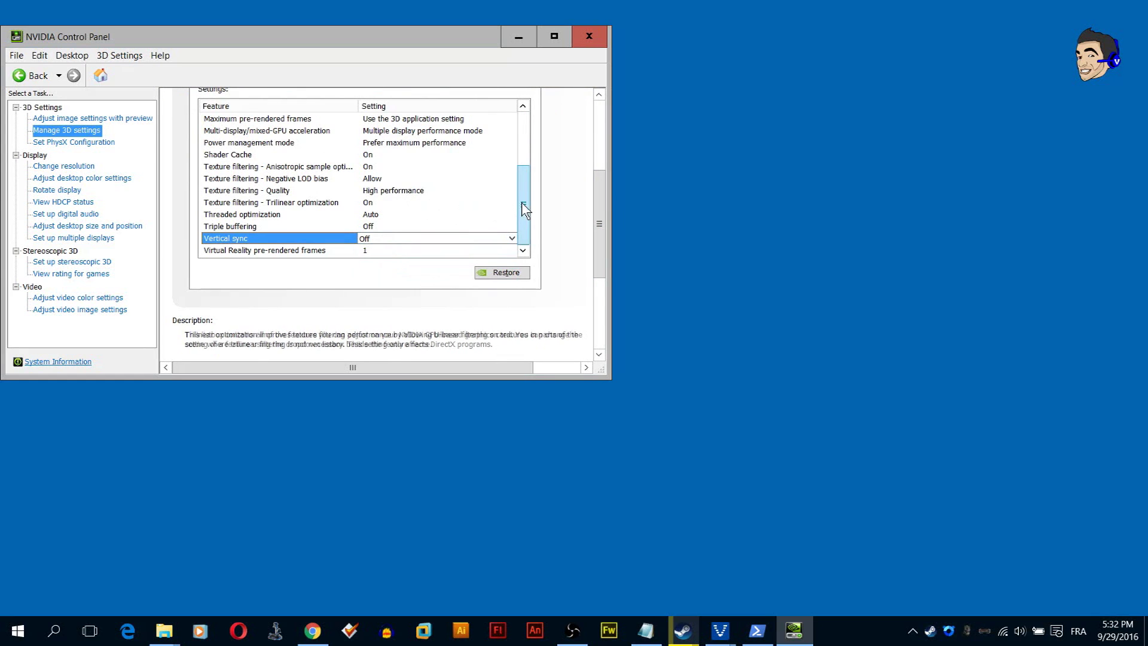
- Check that Power management mode in the global 3D settings is set to Prefer maximum performance
{"action": "left_click_drag", "start_coordinate": [521, 202], "coordinate": [521, 198]}
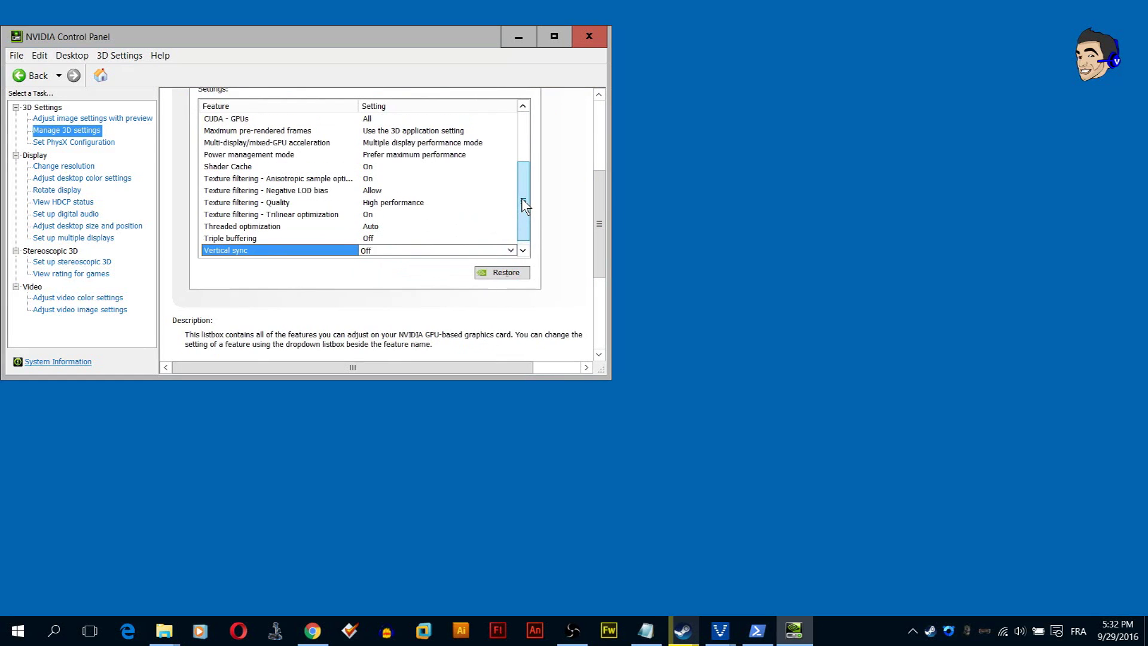
{"action": "left_click", "coordinate": [224, 156]}
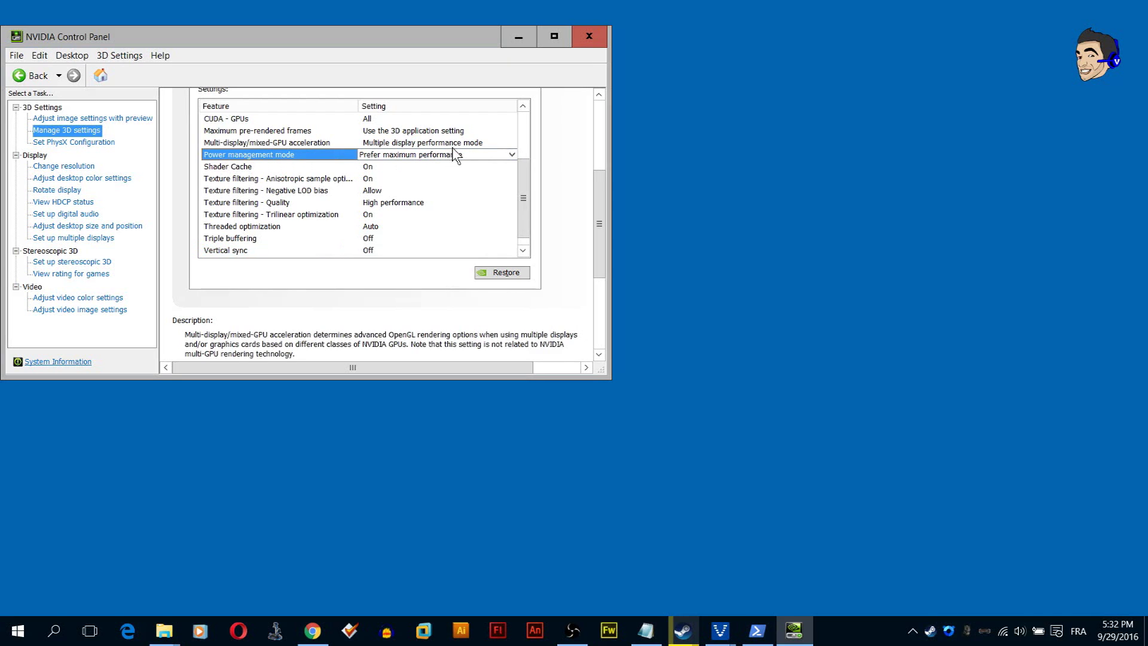
{"action": "left_click", "coordinate": [443, 154]}
{"action": "left_click", "coordinate": [441, 155]}
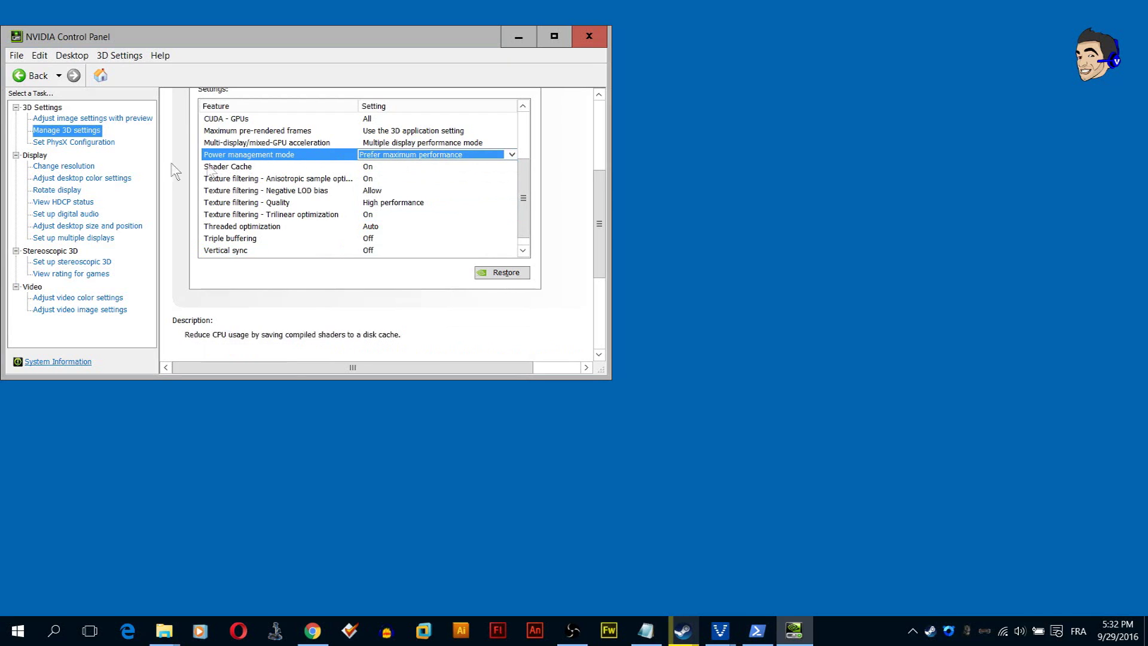
- Set the desktop scaling mode to No scaling, with scaling performed on the display, and apply the change
{"action": "left_click", "coordinate": [49, 167]}
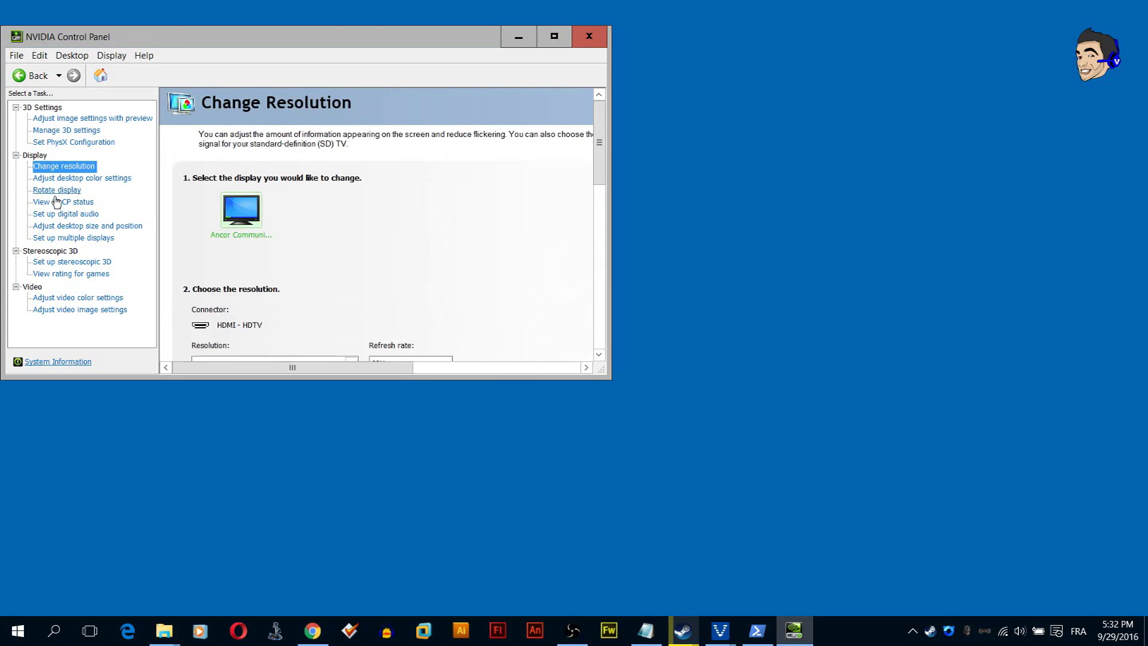
{"action": "left_click", "coordinate": [65, 226]}
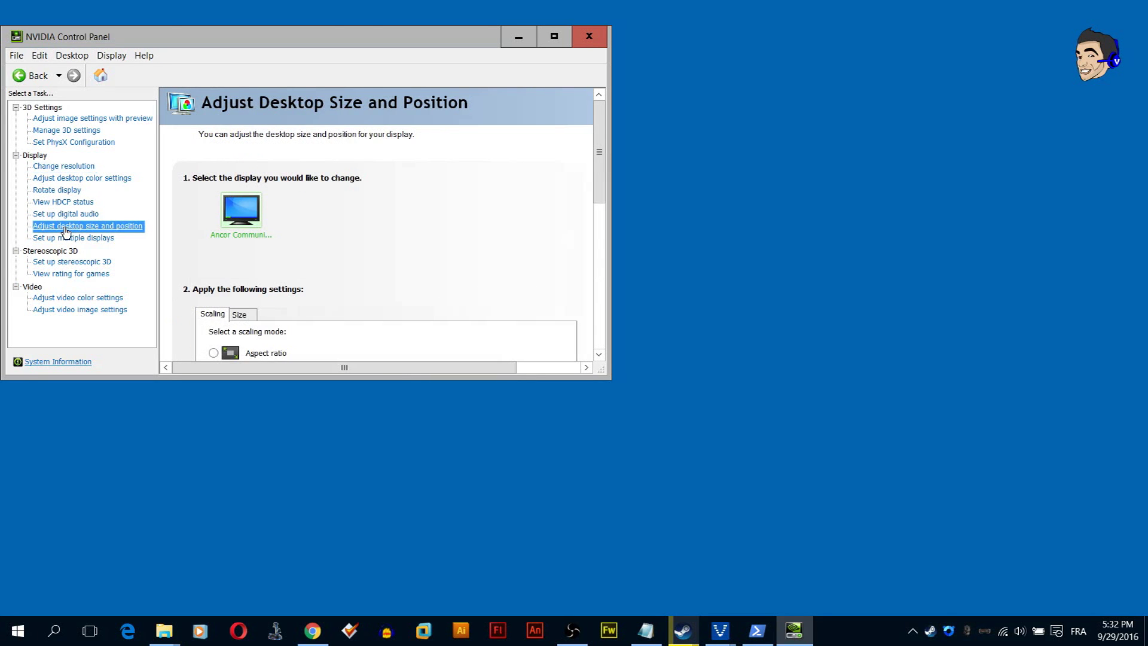
{"action": "left_click_drag", "start_coordinate": [598, 158], "coordinate": [584, 241]}
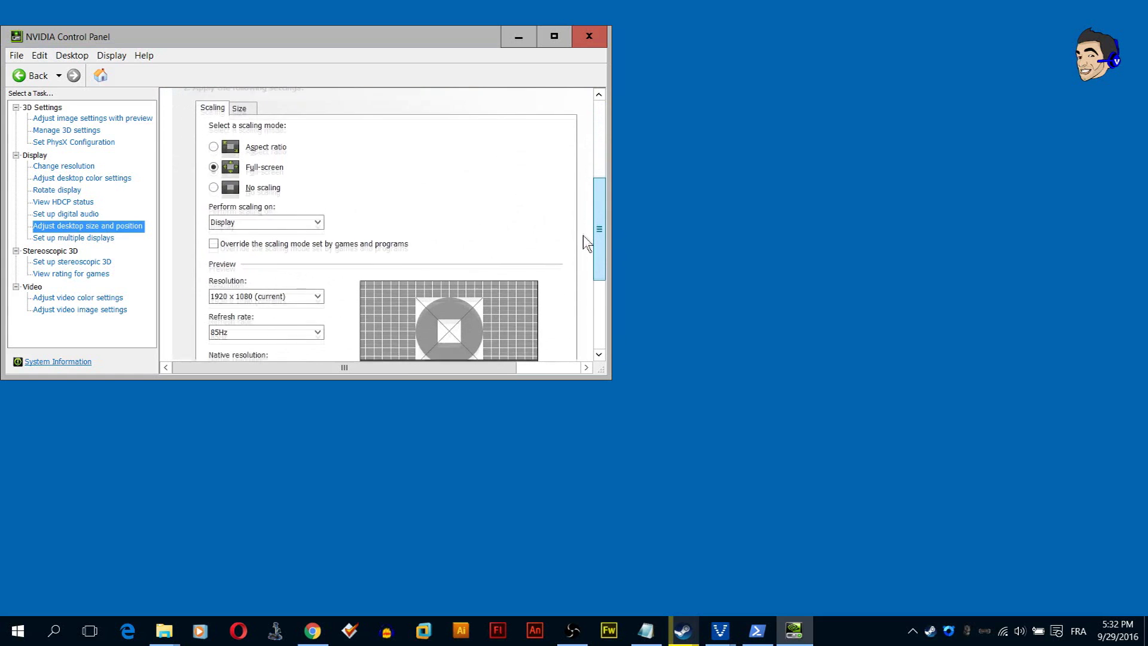
{"action": "left_click", "coordinate": [214, 184]}
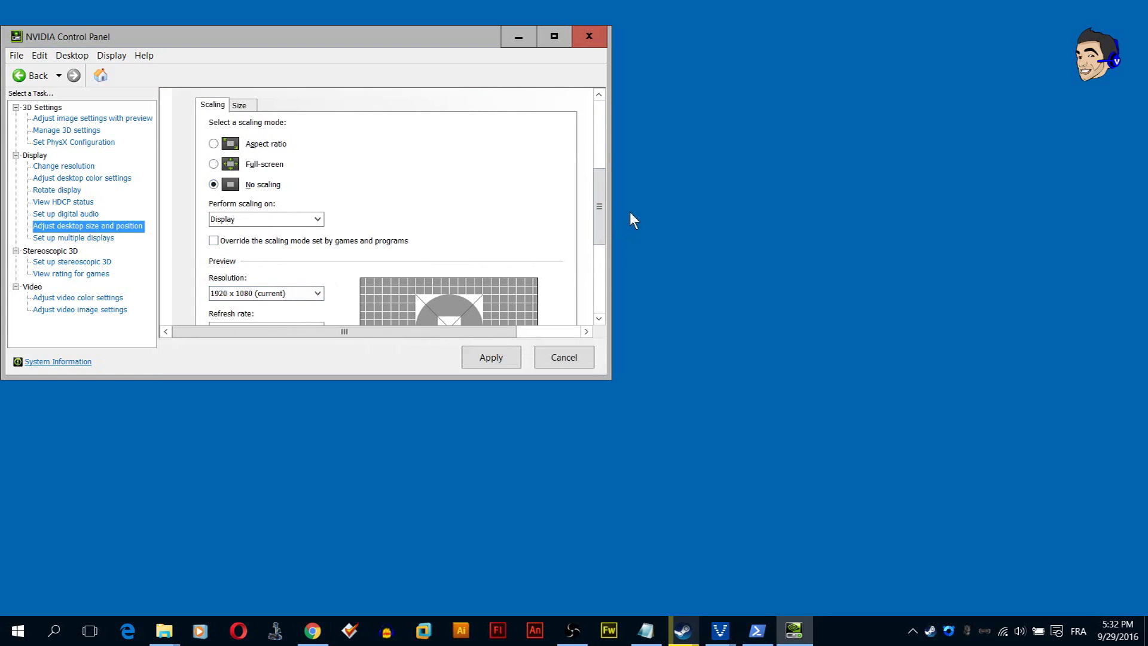
{"action": "scroll", "coordinate": [598, 214], "scroll_direction": "down", "scroll_amount": 2}
{"action": "mouse_move", "coordinate": [598, 214]}
{"action": "left_mouse_down"}
{"action": "mouse_move", "coordinate": [591, 239]}
{"action": "mouse_move", "coordinate": [596, 212]}
{"action": "left_mouse_up"}
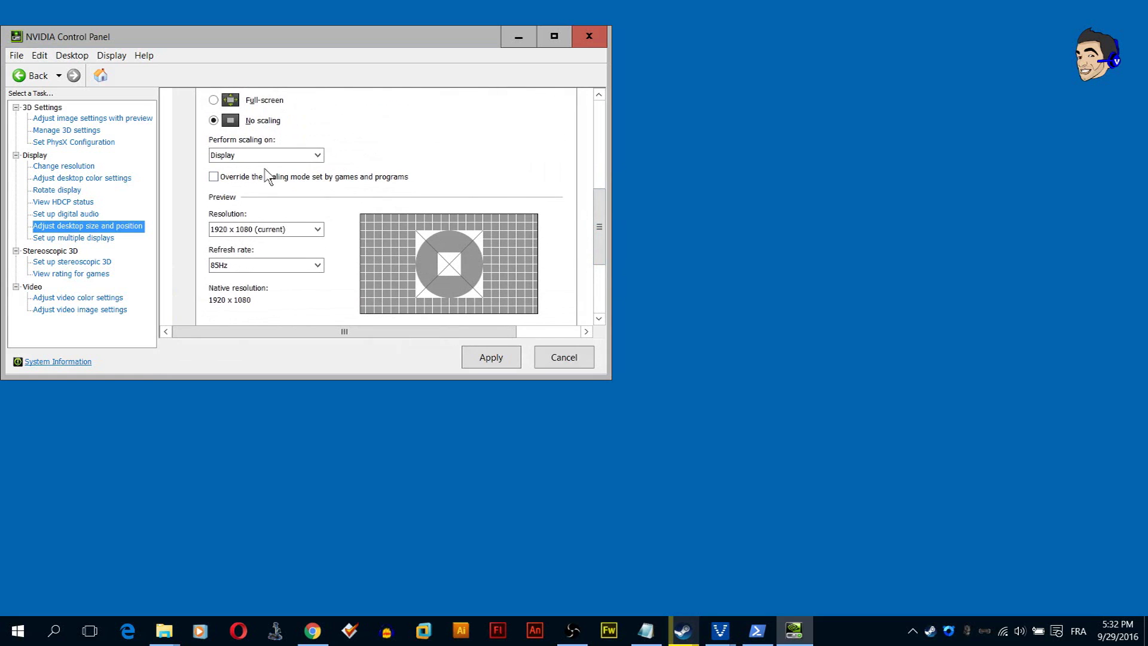
{"action": "left_click_drag", "start_coordinate": [590, 201], "coordinate": [593, 251]}
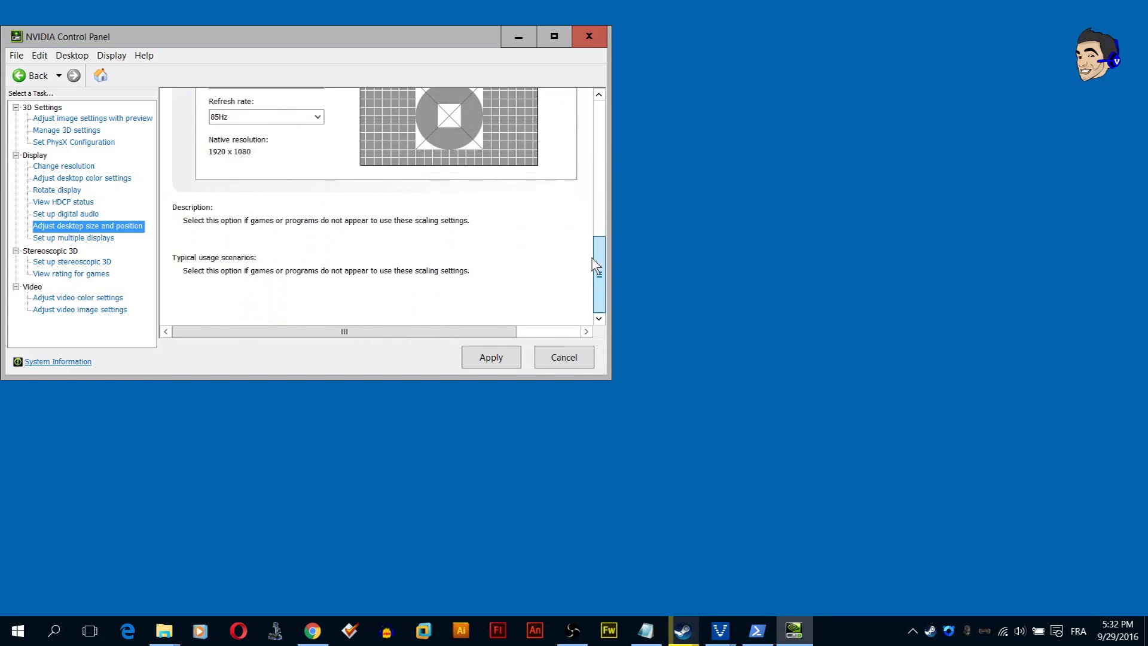
{"action": "left_click", "coordinate": [496, 353]}
{"action": "left_click", "coordinate": [357, 228]}
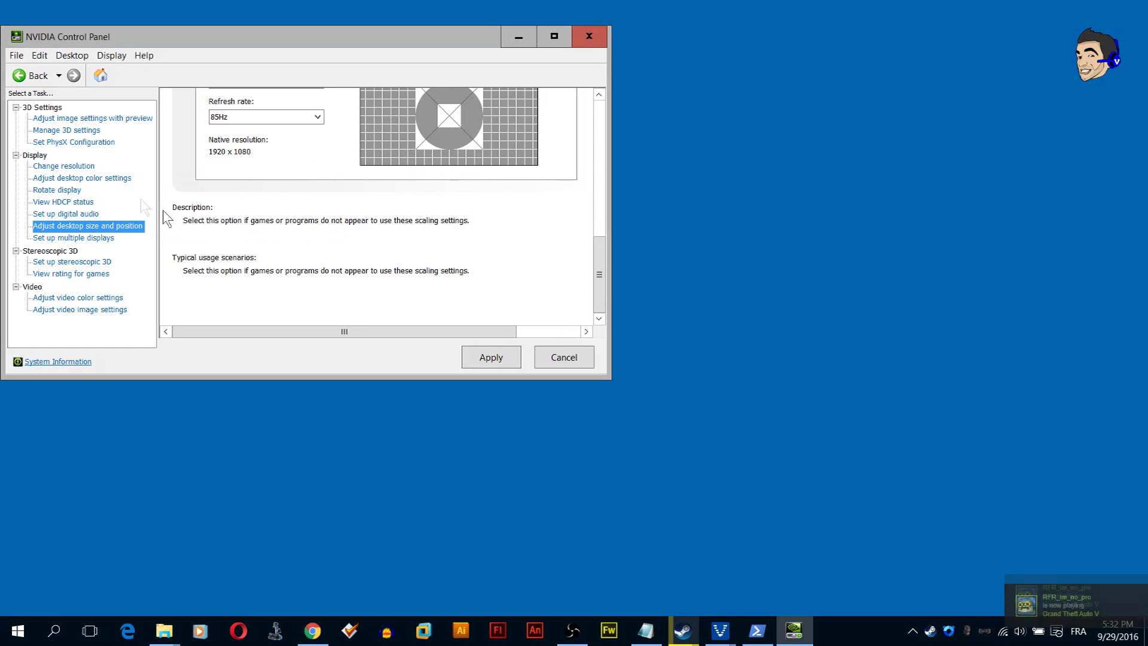
- Close the NVIDIA Control Panel and switch to the open Administrator Windows PowerShell window
{"action": "left_click", "coordinate": [588, 37]}
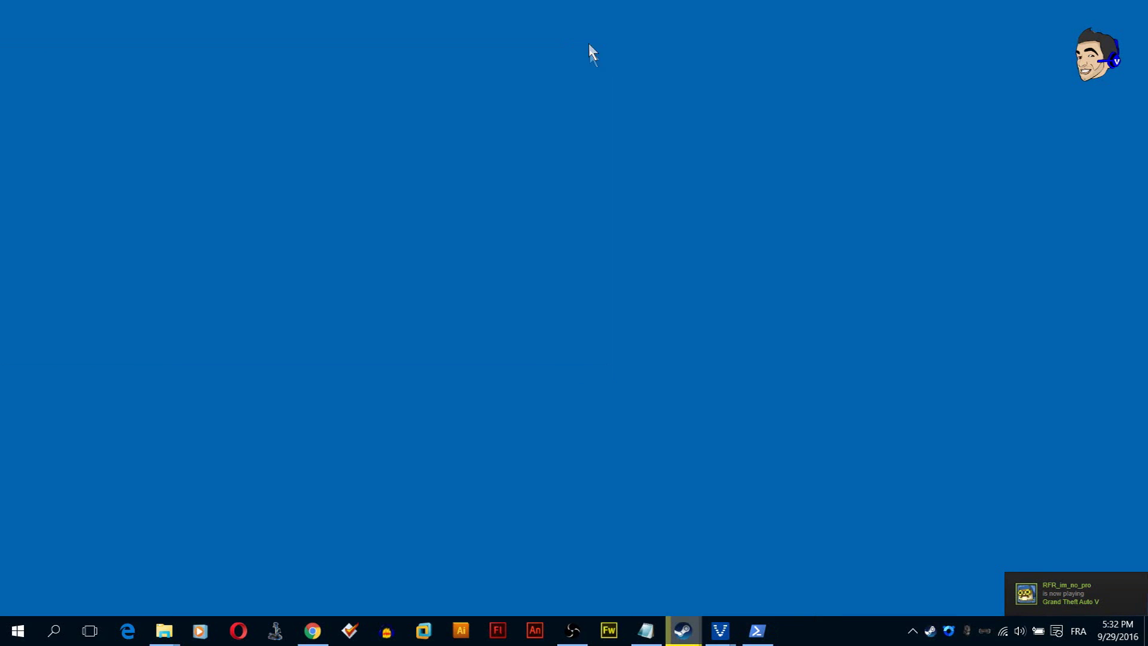
{"action": "left_click", "coordinate": [752, 637]}
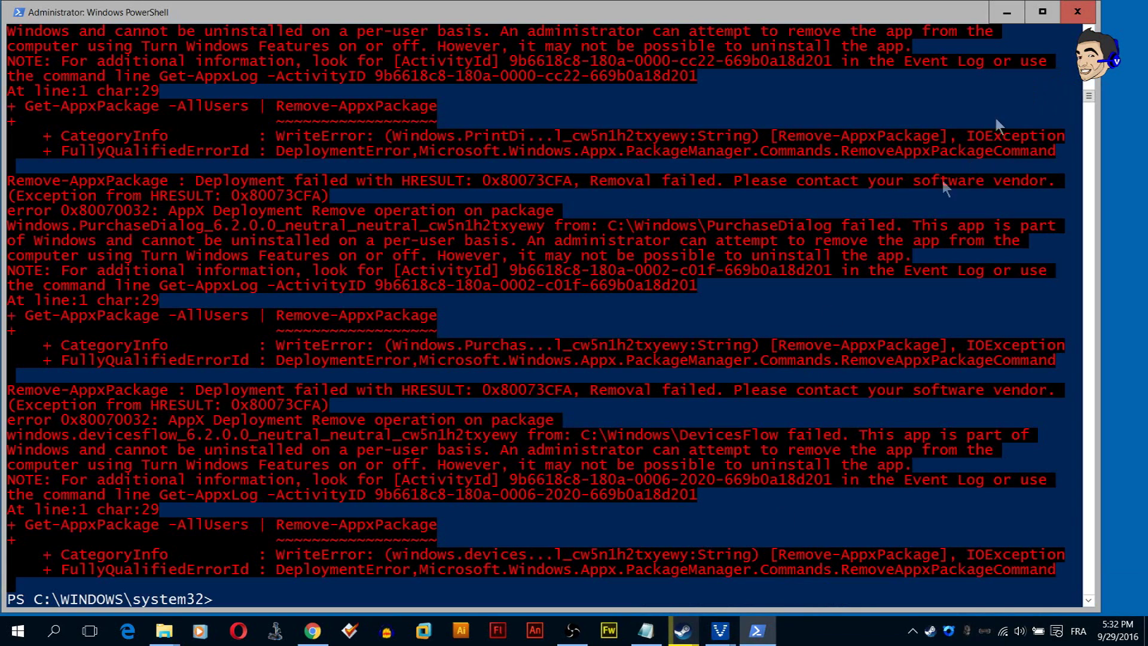
- Close the Administrator PowerShell window and switch to Chrome, where the Cortana removal article is open
{"action": "scroll", "coordinate": [995, 116], "scroll_direction": "down", "scroll_amount": 4}
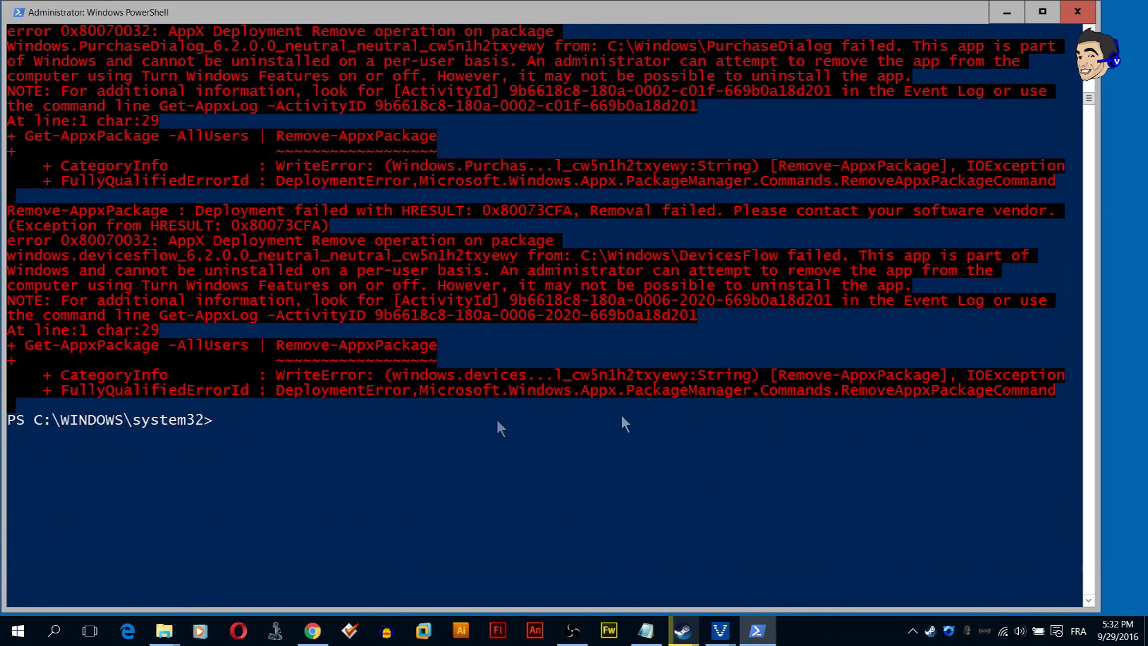
{"action": "left_click", "coordinate": [1081, 11]}
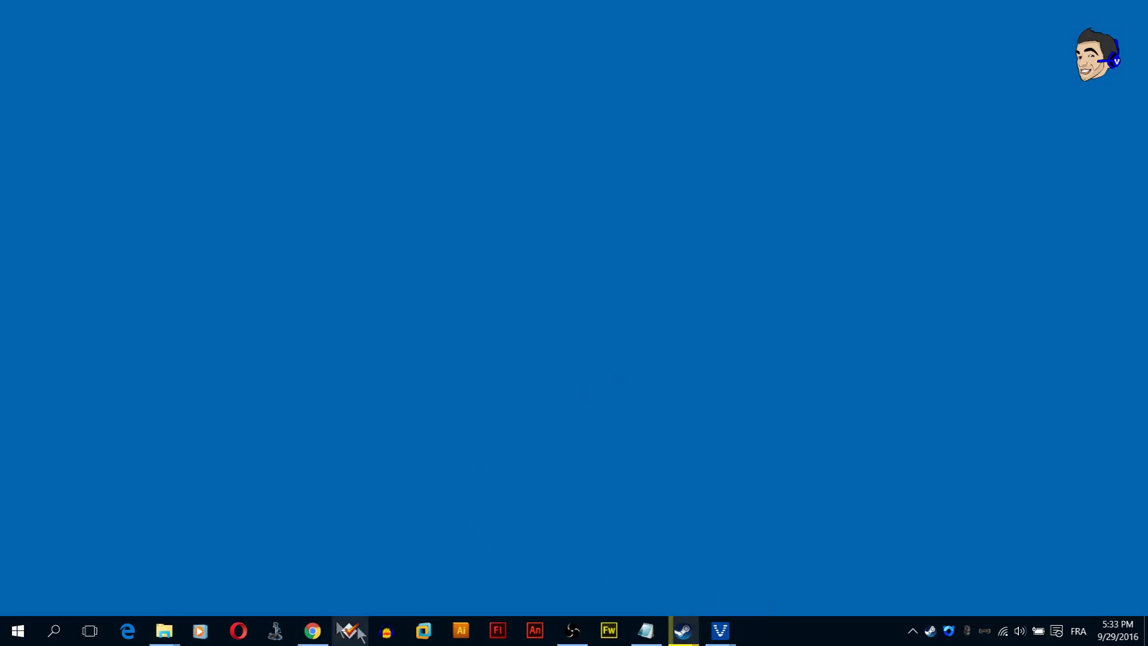
{"action": "left_click", "coordinate": [312, 636]}
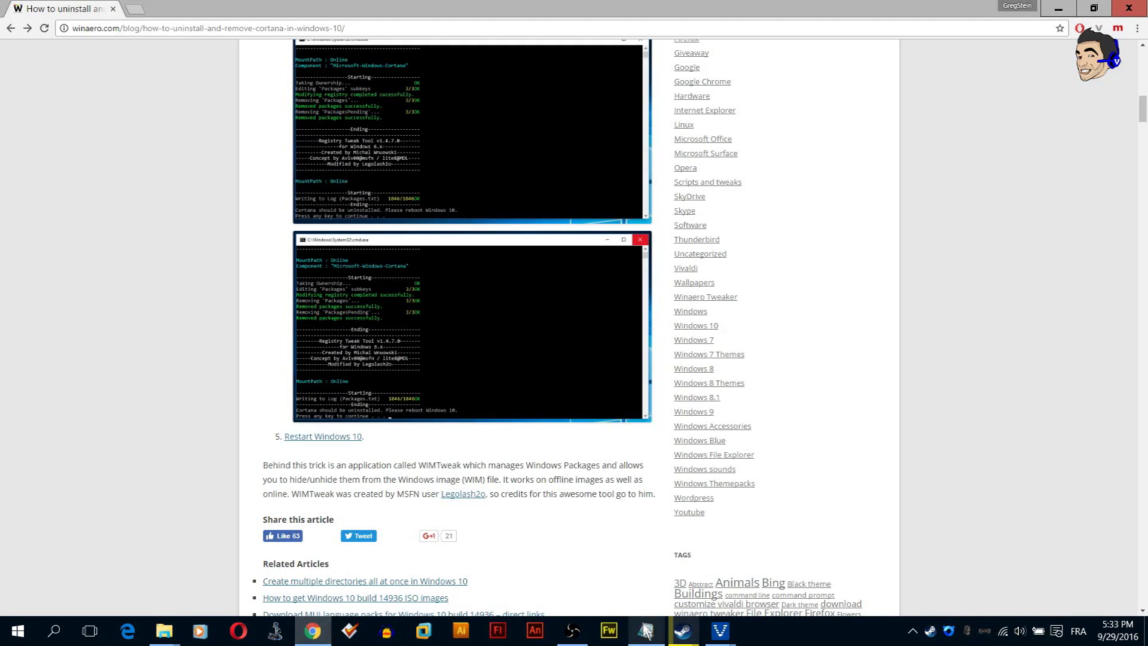
{"action": "mouse_move", "coordinate": [644, 626]}
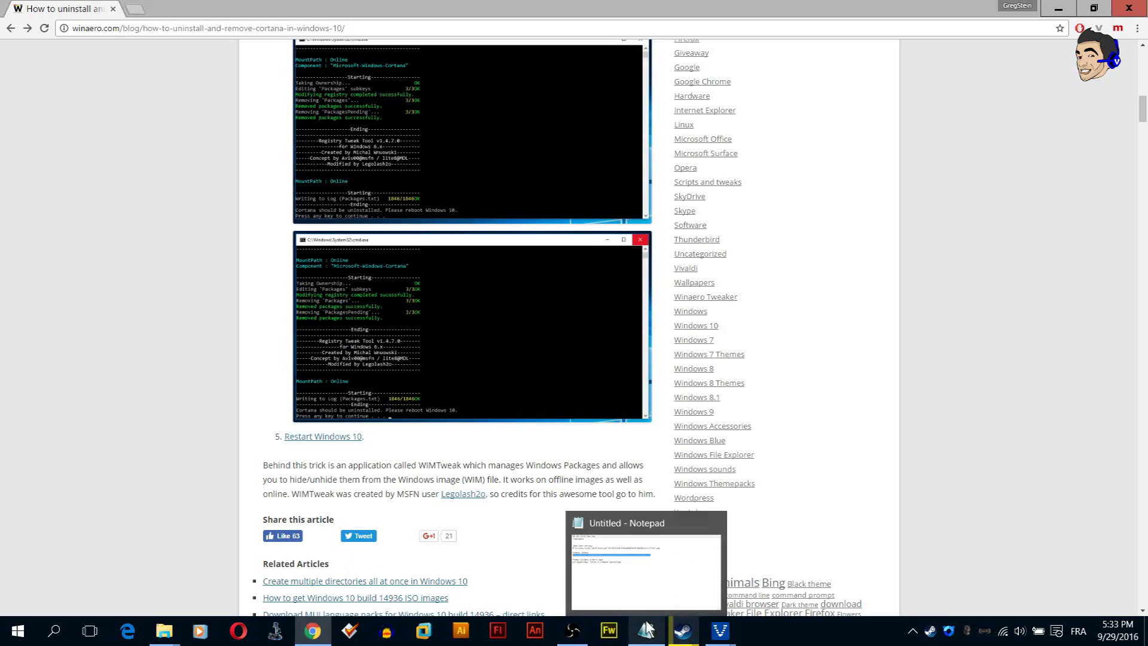
{"action": "left_click_drag", "start_coordinate": [276, 493], "coordinate": [282, 494]}
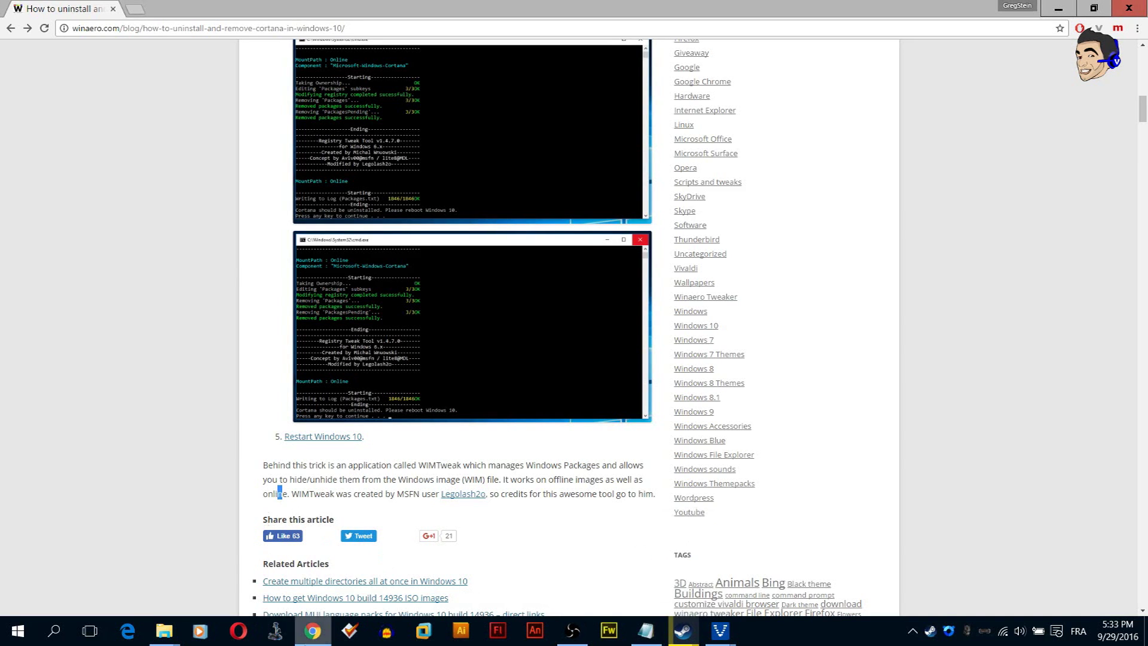
- Search the web for "adxcleaner" and open the AdwCleaner download page on ToolsLib
{"action": "left_click", "coordinate": [186, 31]}
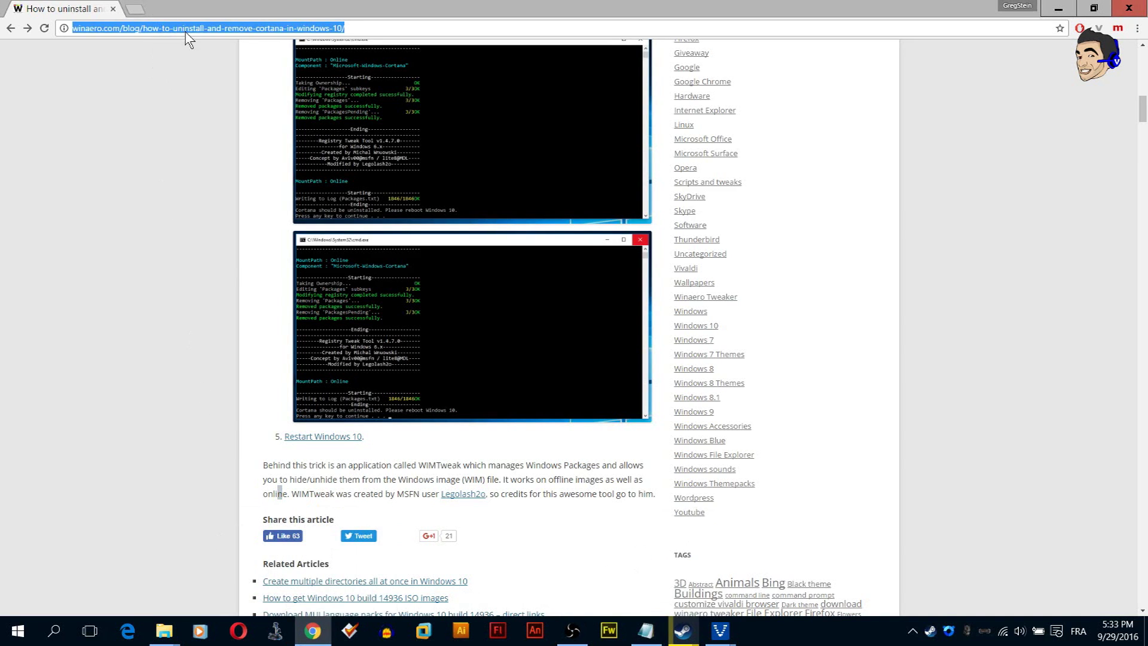
{"action": "type", "text": "ad"}
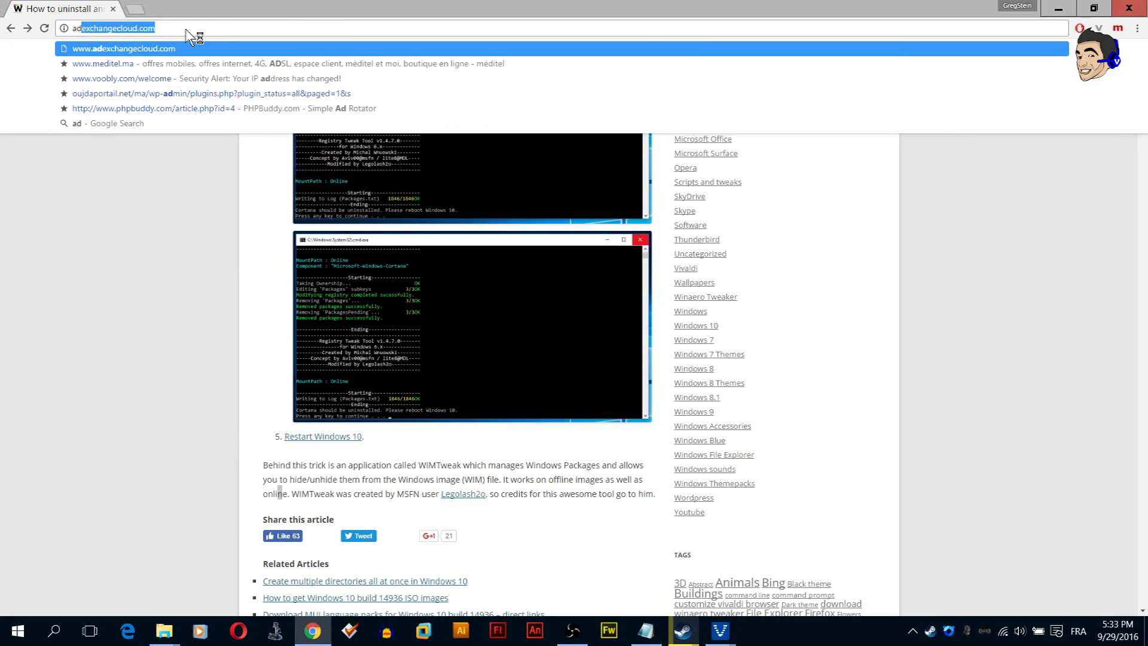
{"action": "type", "text": "xcleaner"}
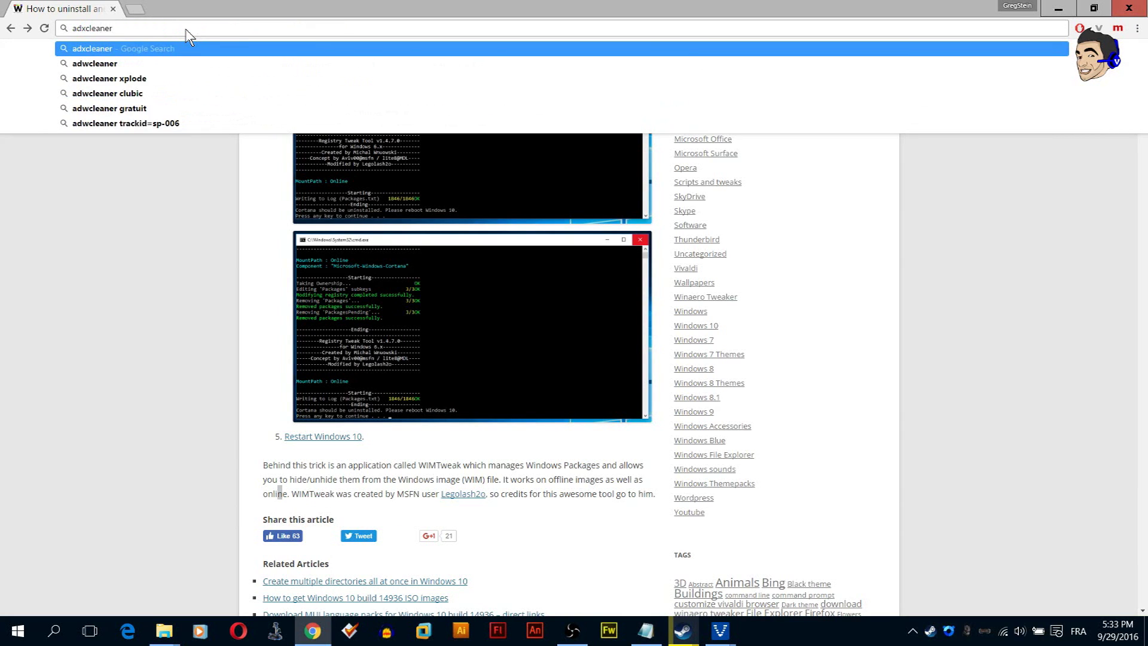
{"action": "key", "text": "Return"}
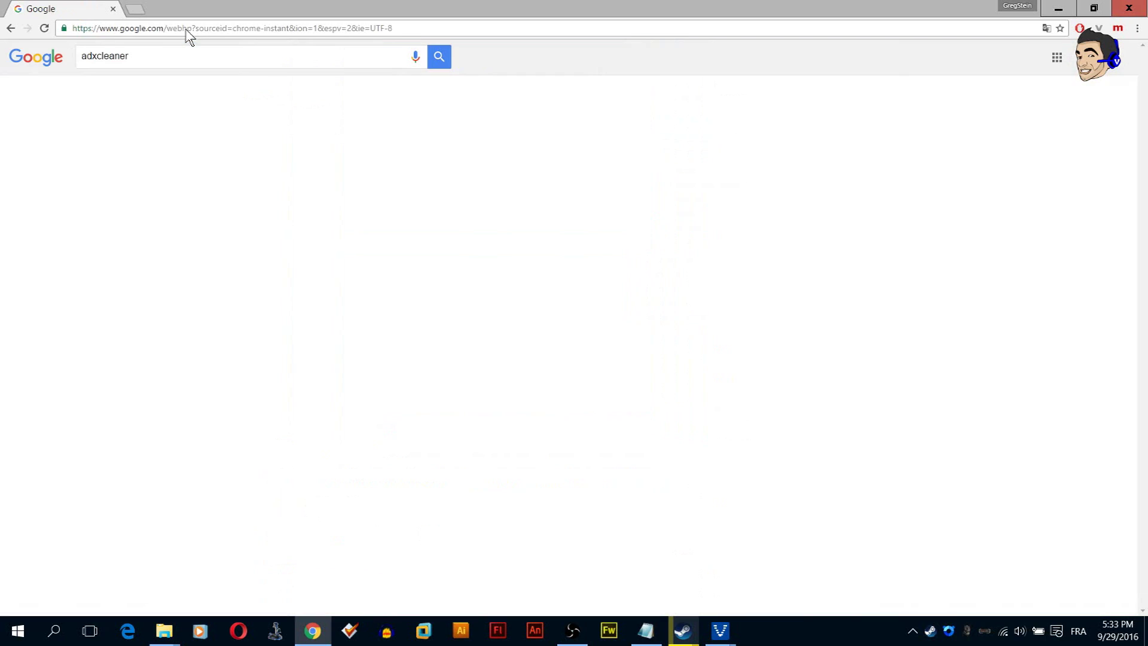
{"action": "left_click", "coordinate": [181, 151]}
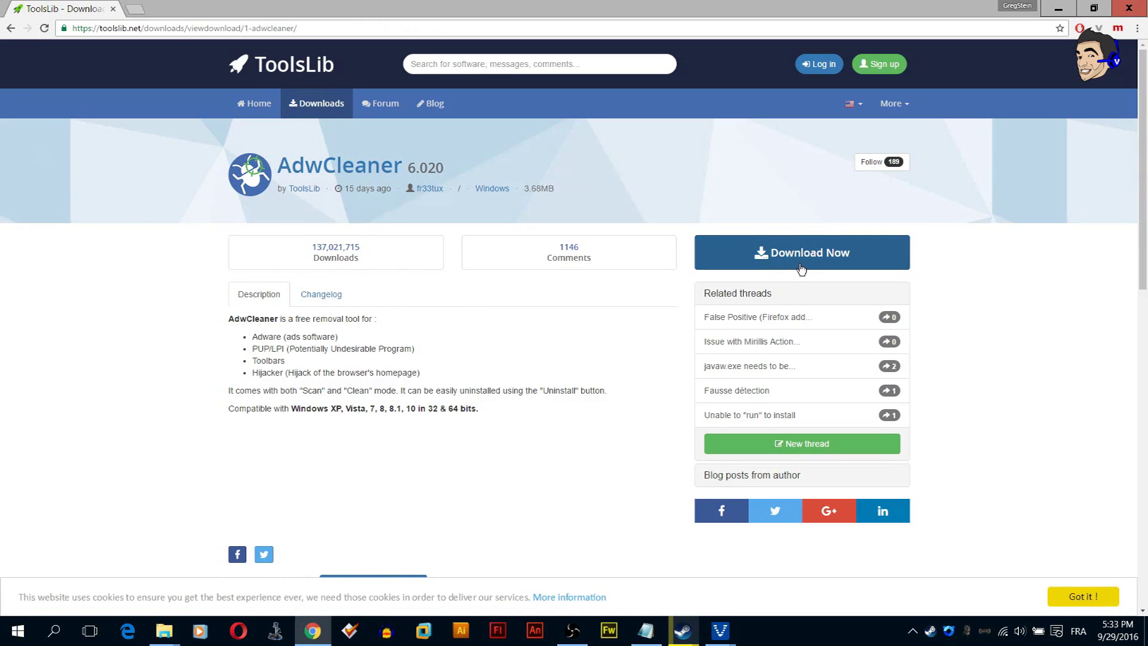
{"action": "scroll", "coordinate": [799, 263], "scroll_direction": "down", "scroll_amount": 2}
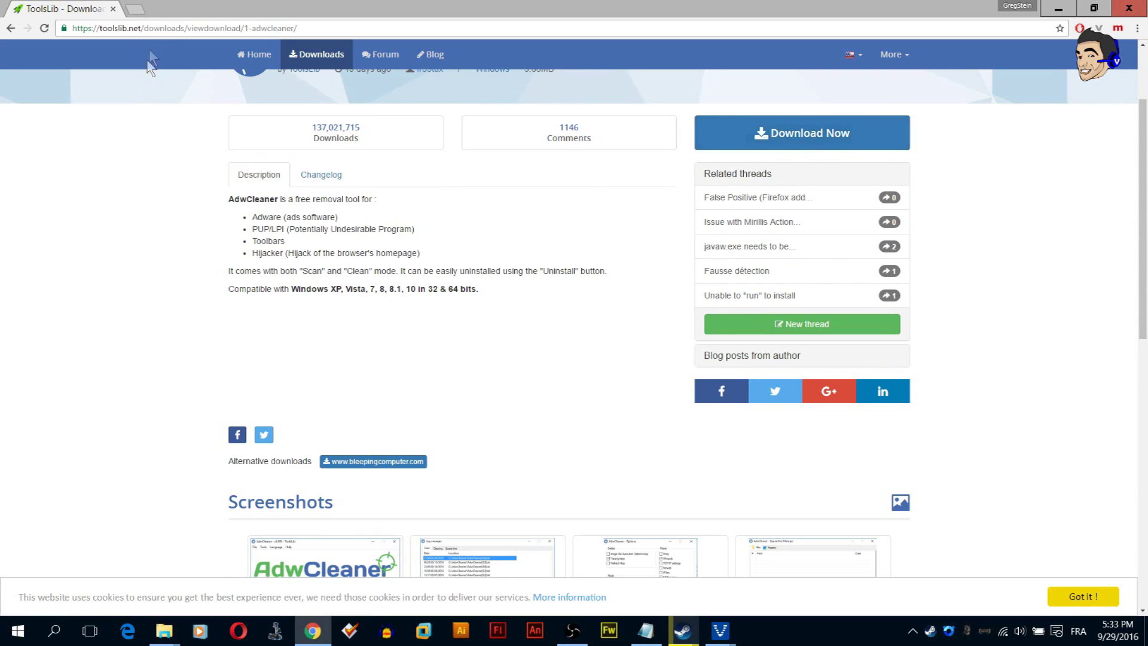
- Search the web for "hitman pro" and open the HitmanPro 3 page on the SurfRight site
{"action": "left_click", "coordinate": [153, 29]}
{"action": "type", "text": "hitma"}
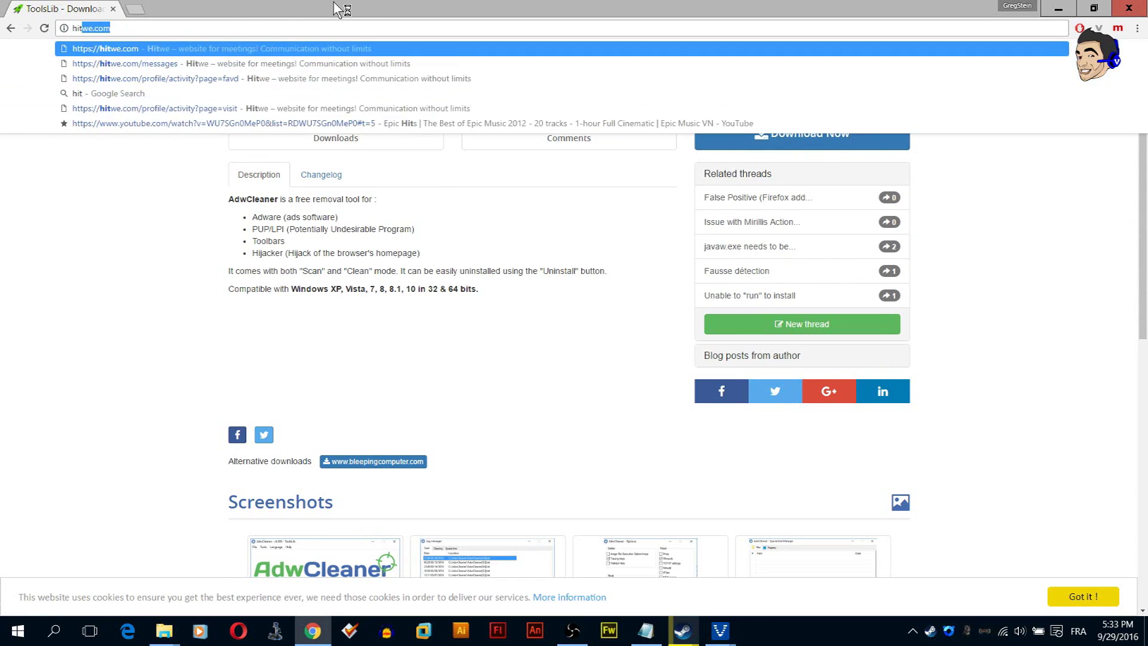
{"action": "type", "text": "n pro"}
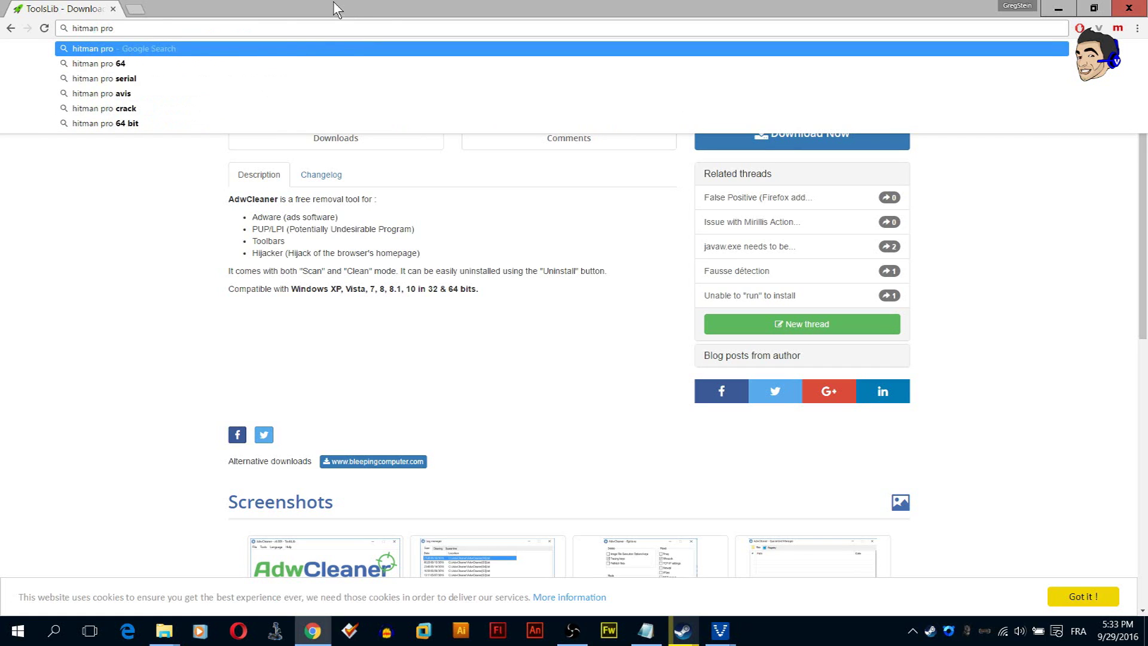
{"action": "key", "text": "Return"}
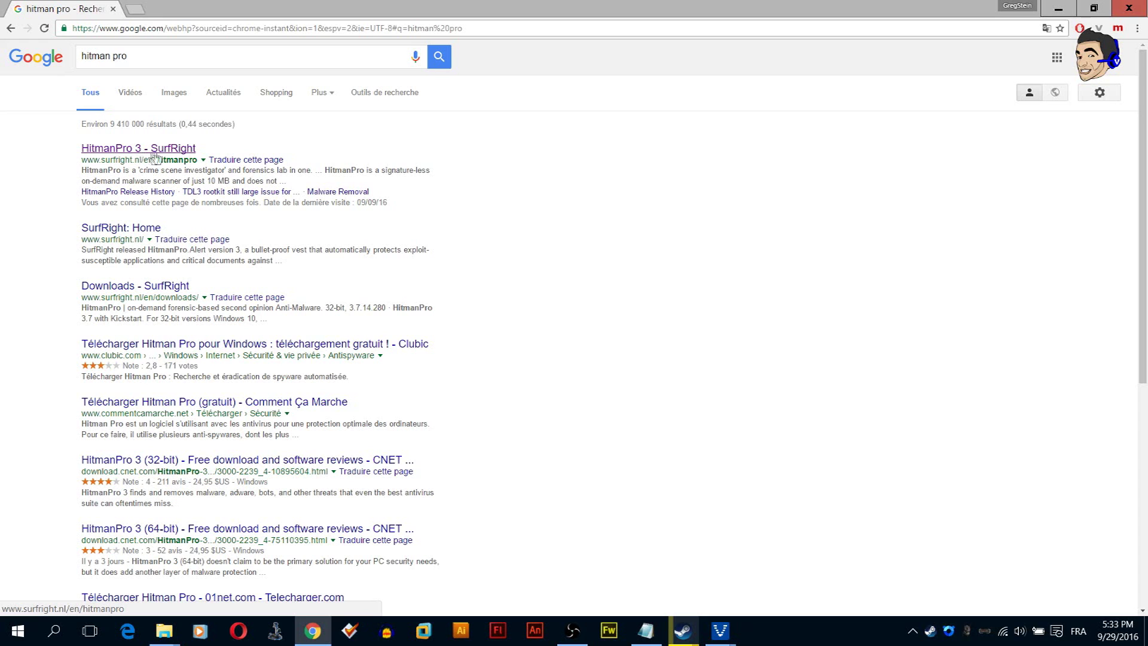
{"action": "left_click", "coordinate": [169, 157]}
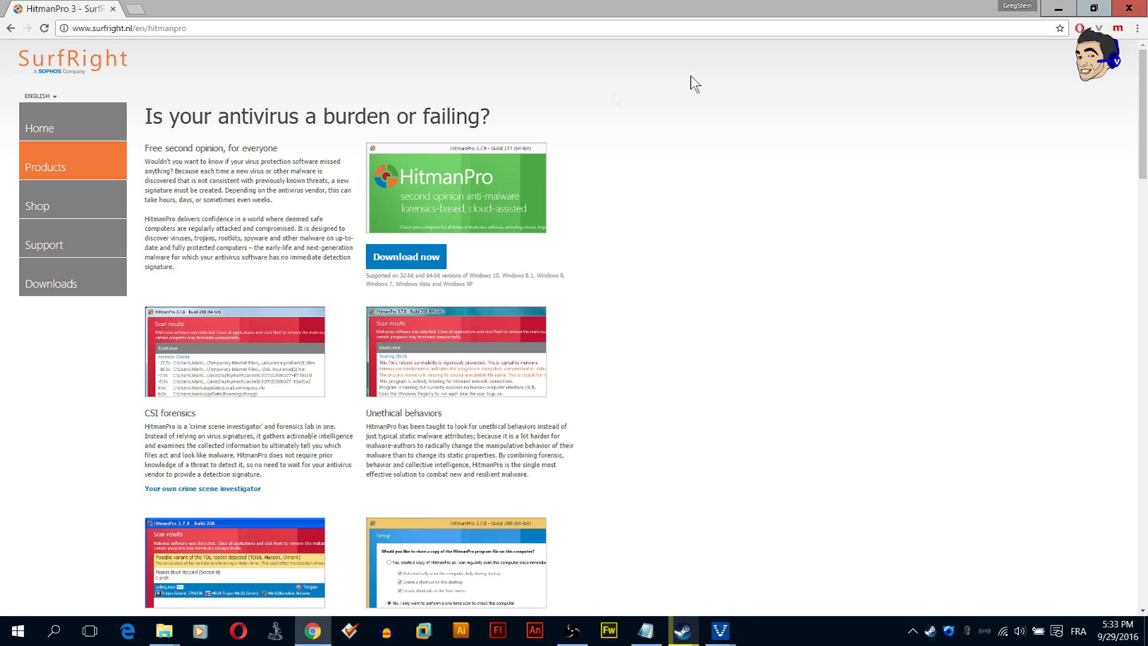
- Leave the HitmanPro page open and switch to the Open Broadcaster Software window
{"action": "left_click_drag", "start_coordinate": [147, 121], "coordinate": [569, 123]}
{"action": "left_click", "coordinate": [571, 127]}
{"action": "left_click", "coordinate": [573, 630]}
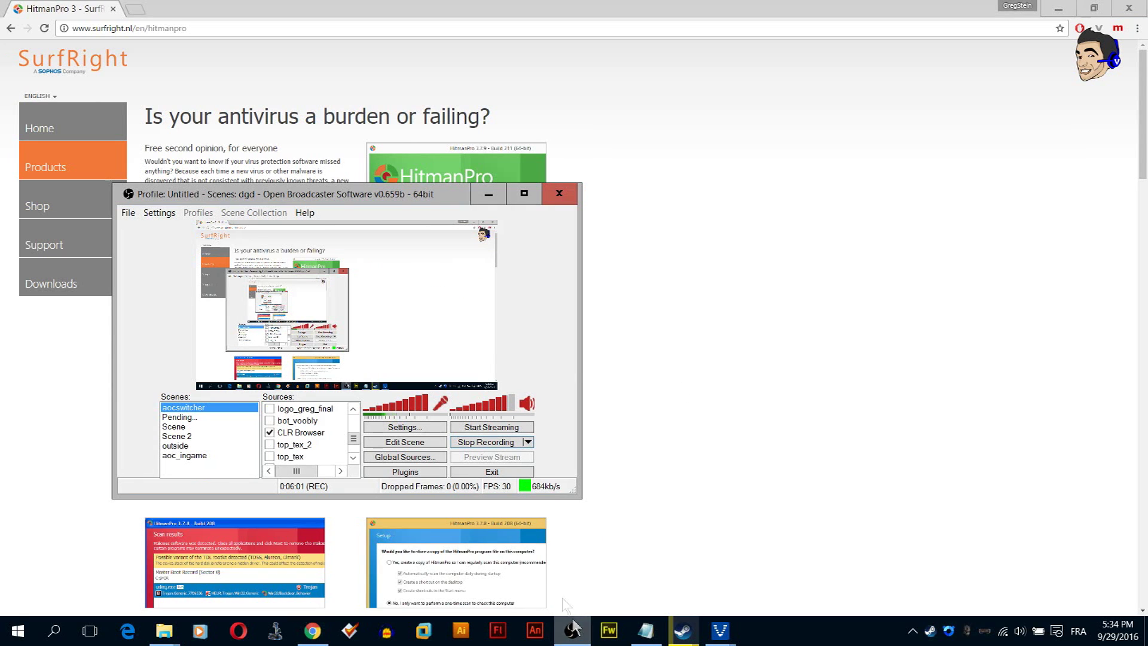